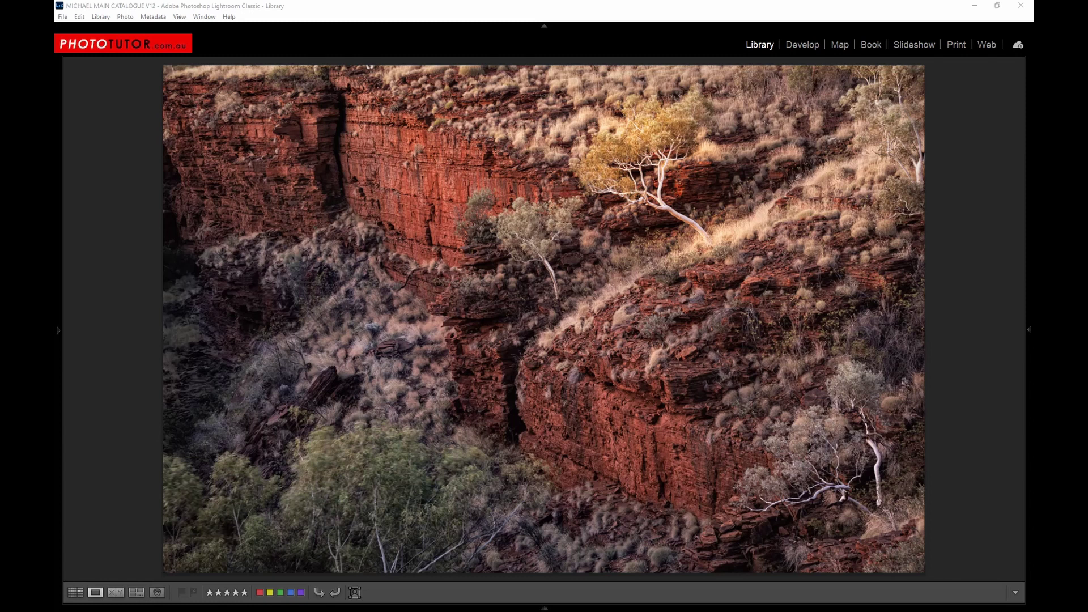
Step: Browse the gorge, stream and hillside photos one at a time, up to the edited lone gum tree at dusk
left_click(102, 358)
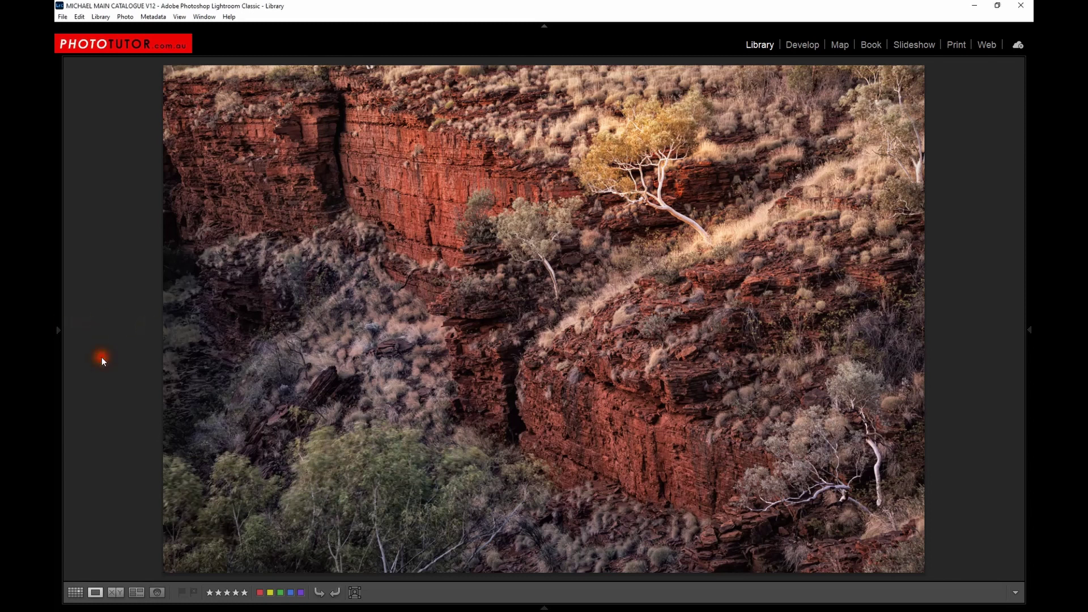
key("Right")
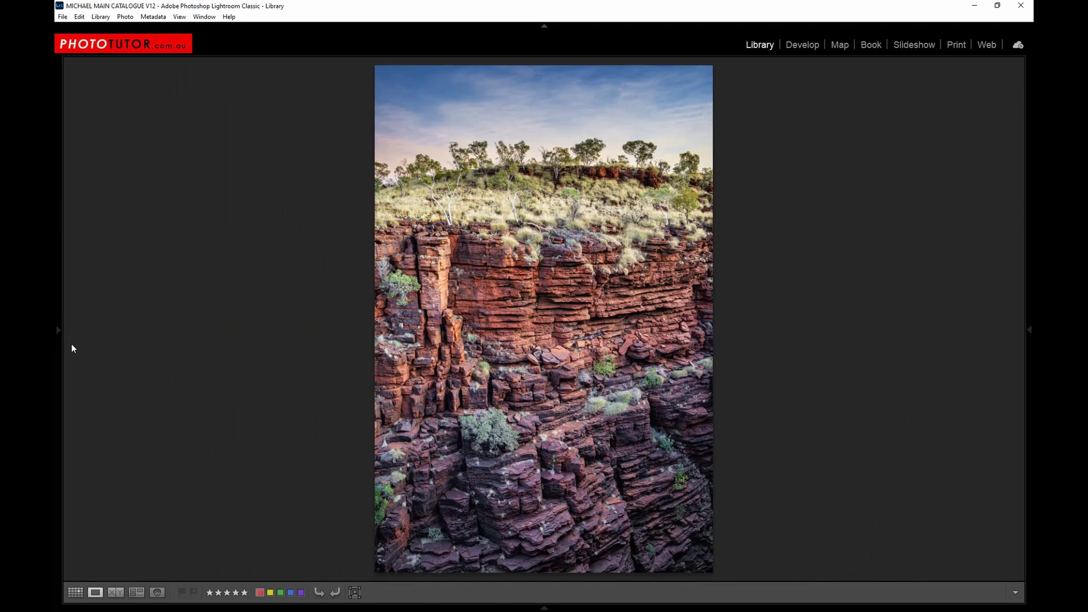
key("Right")
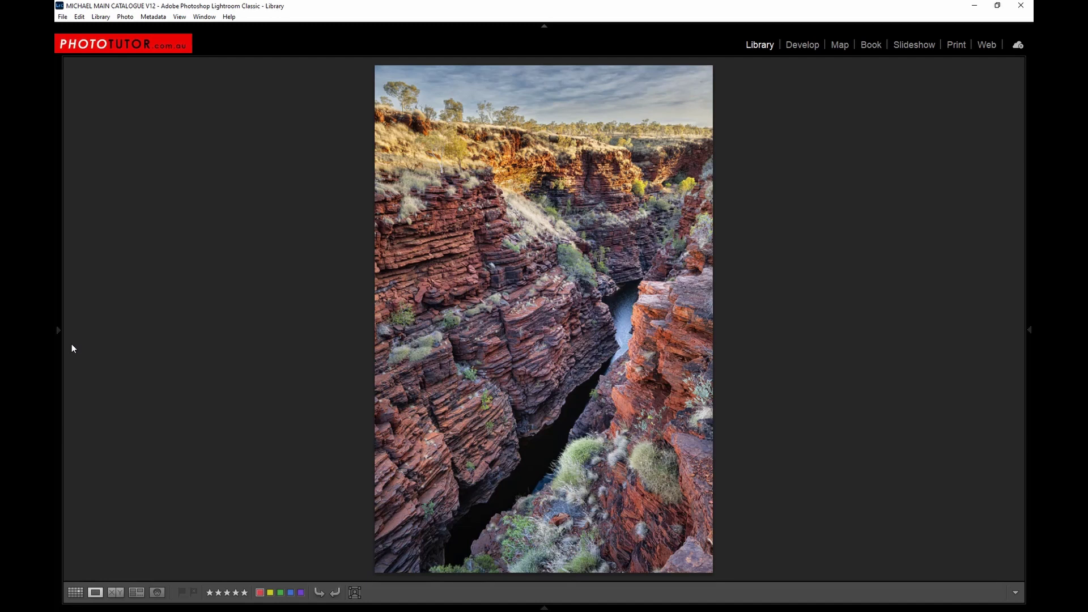
key("Right")
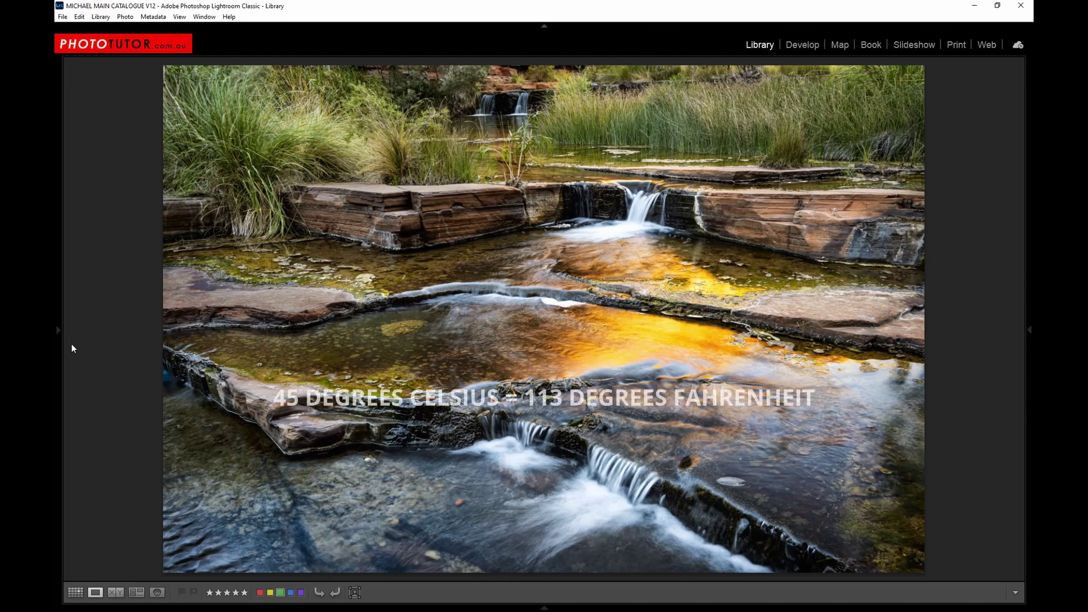
key("Right")
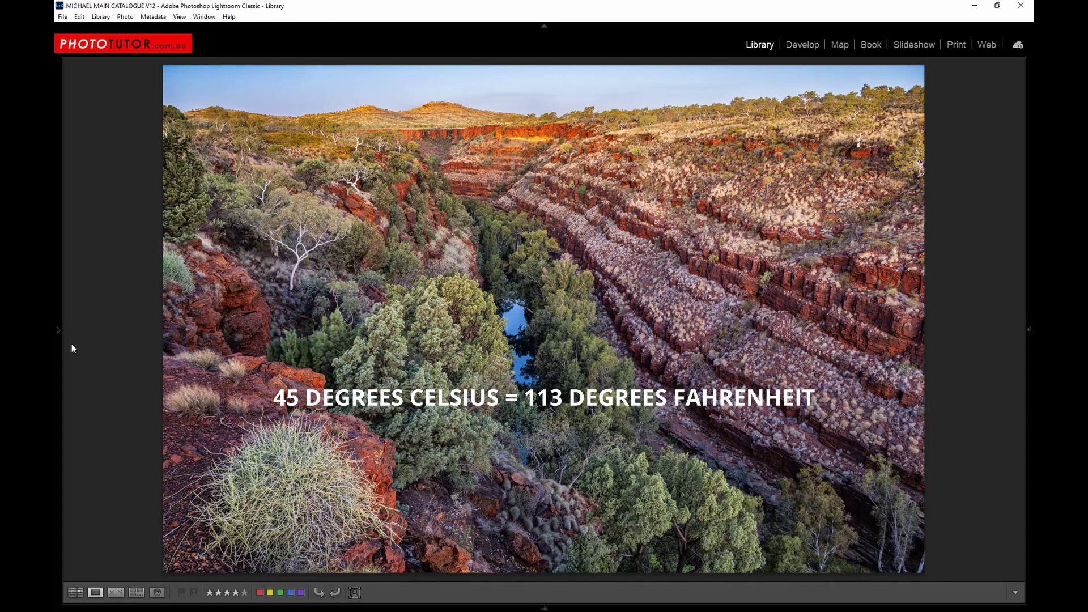
key("Right")
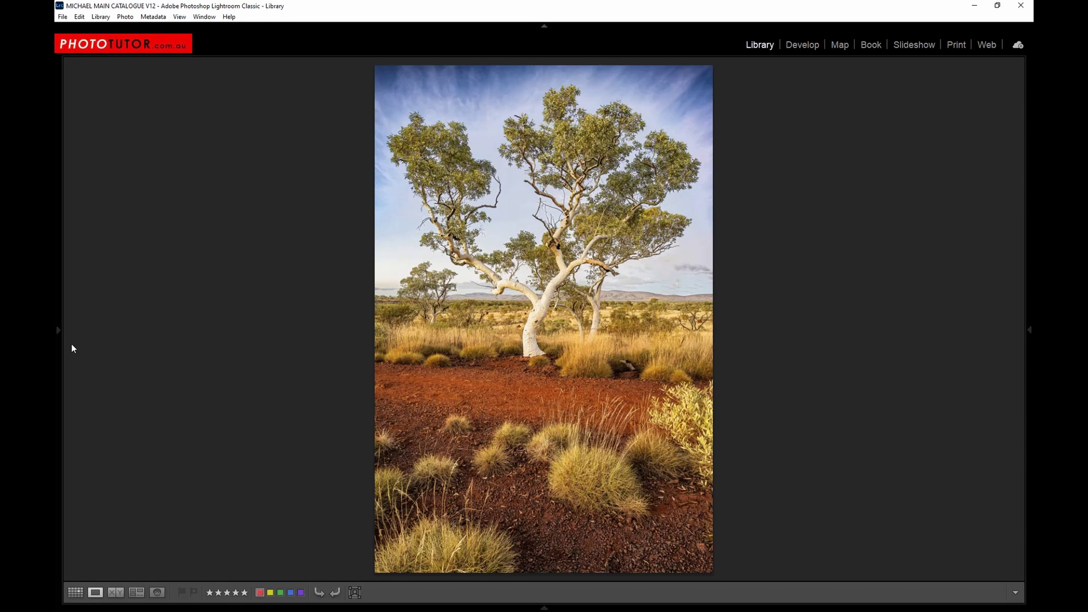
key("Right")
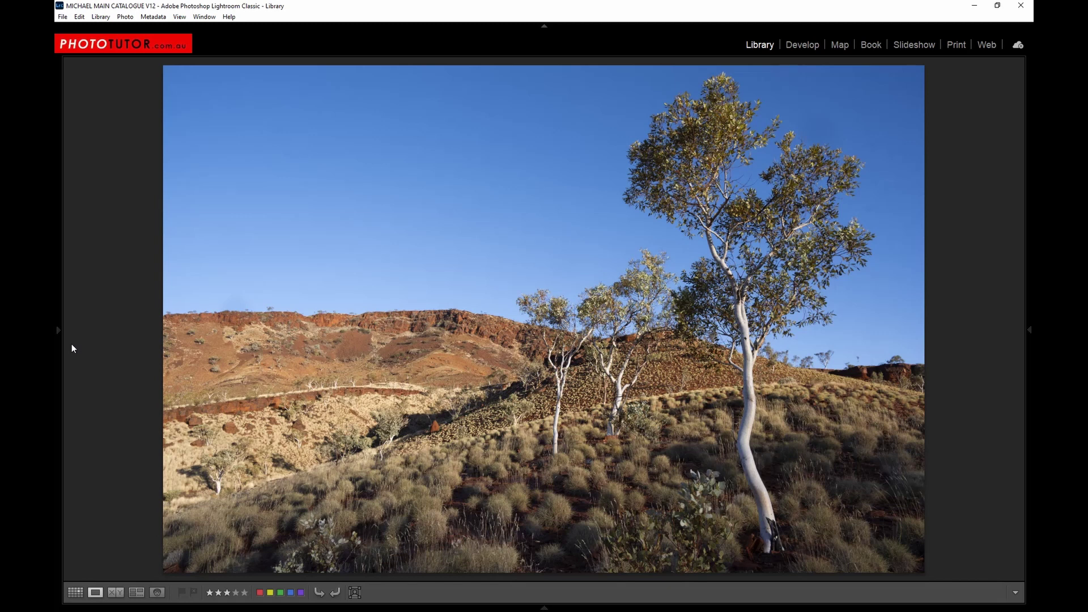
key("Right")
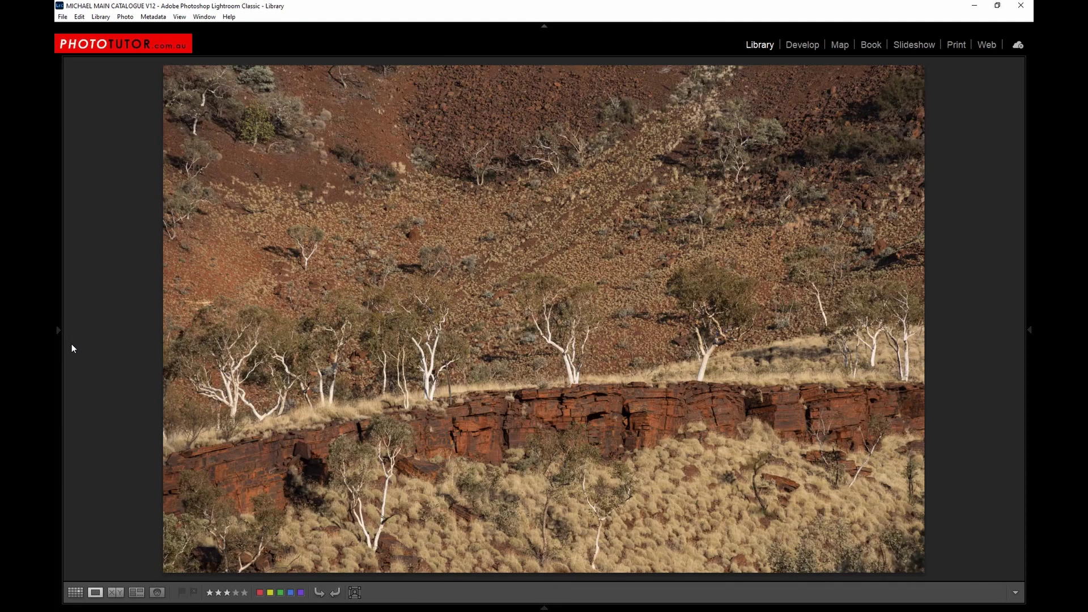
key("Right")
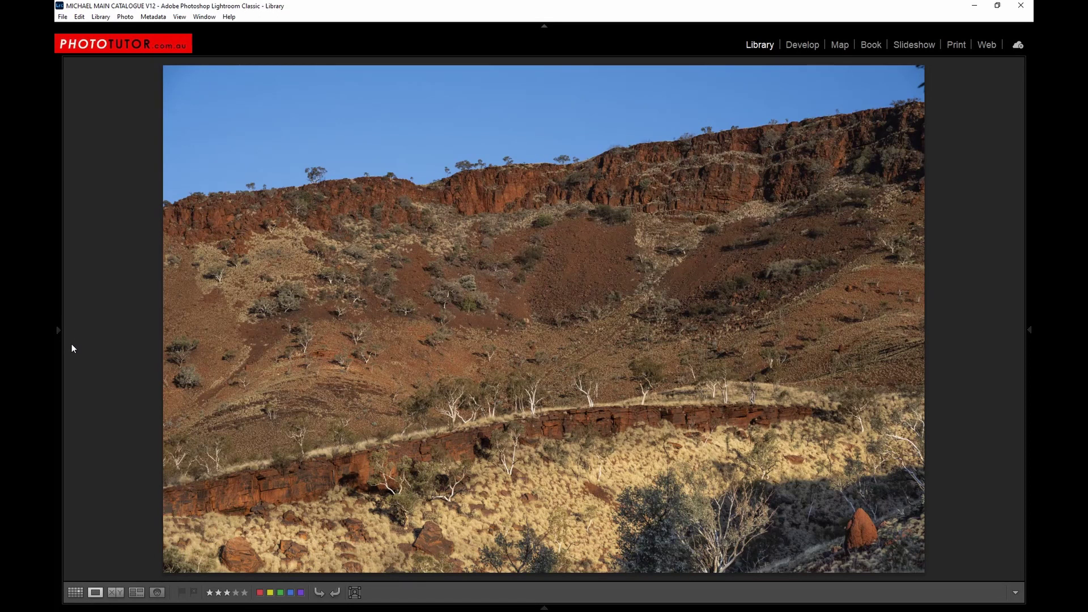
key("Right")
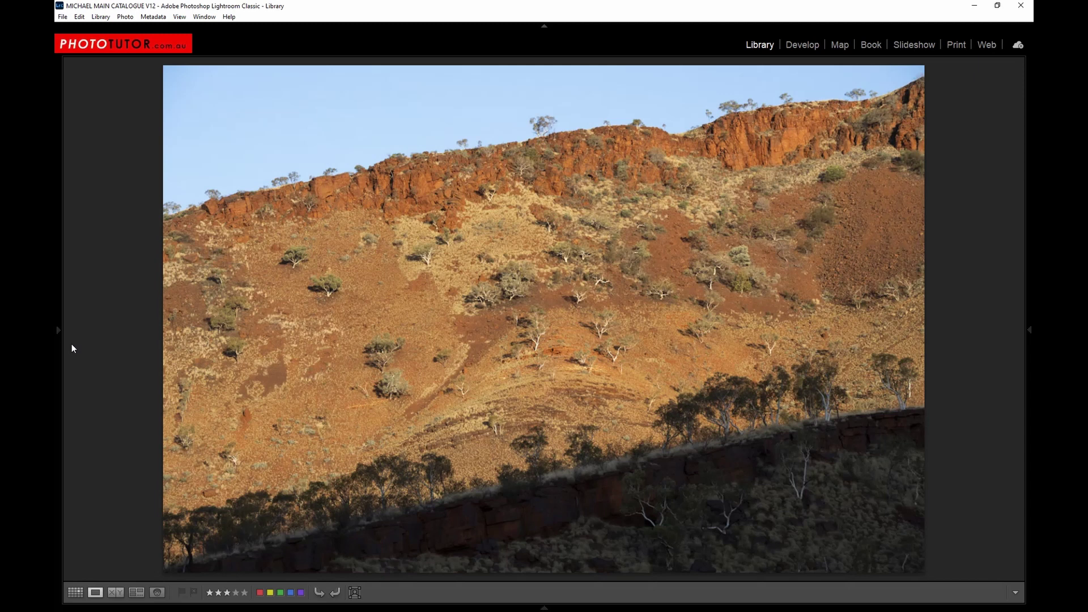
key("Right")
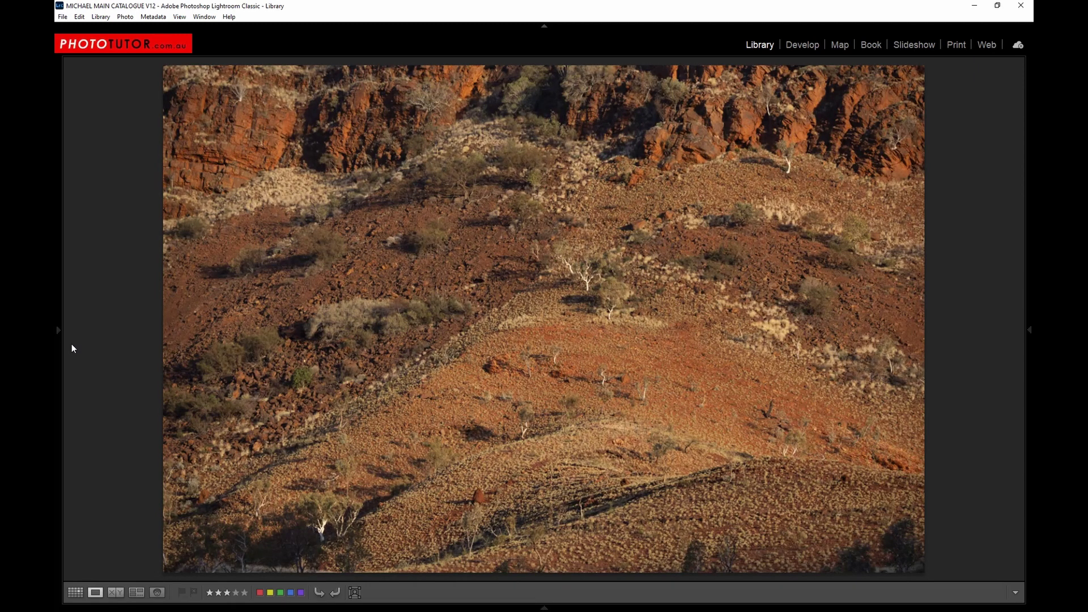
key("Right")
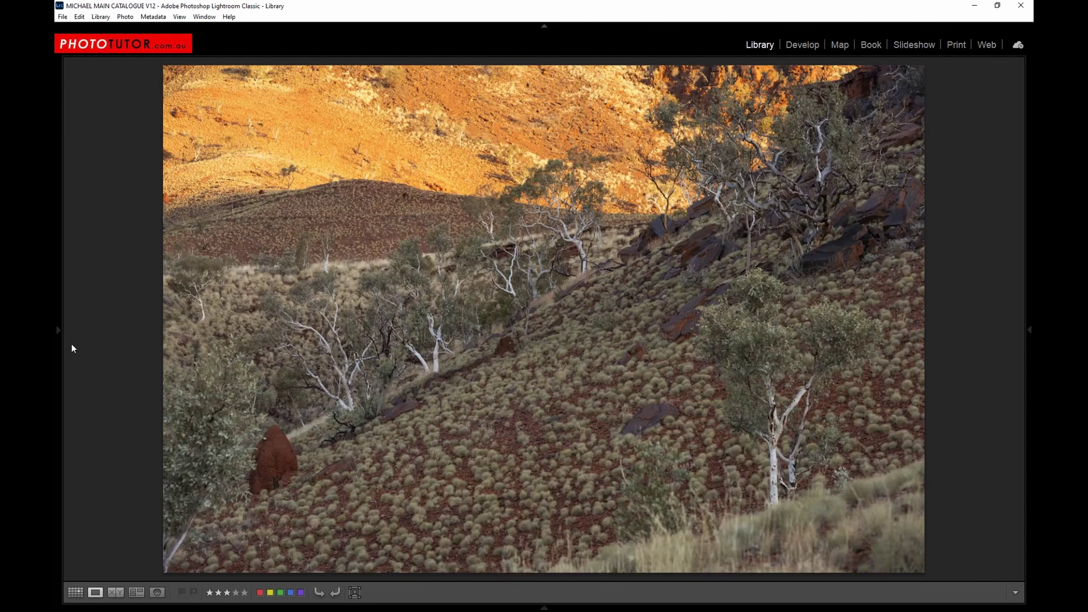
key("Right")
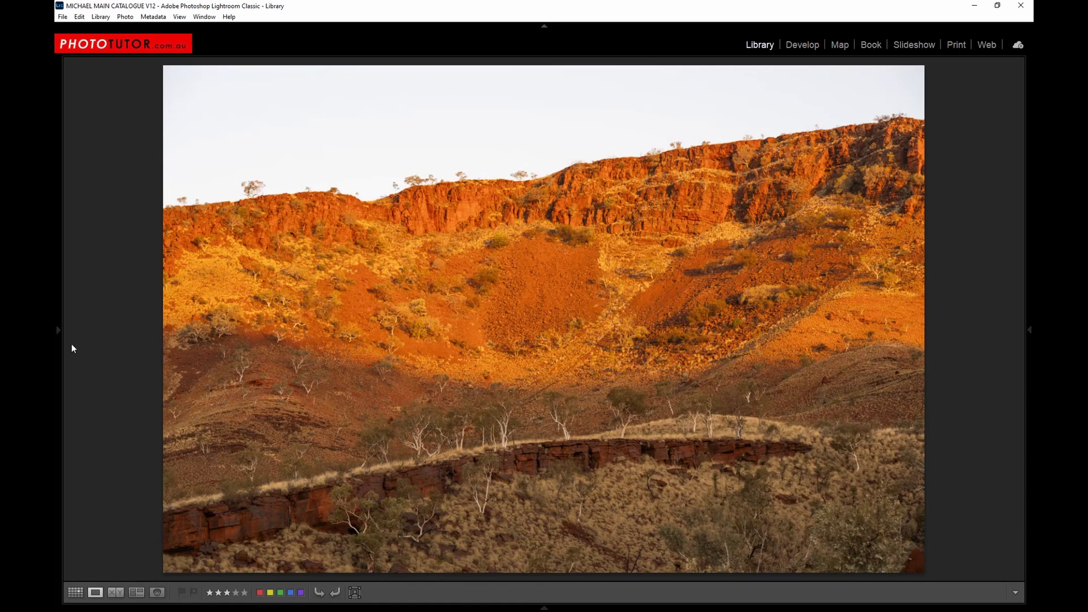
key("Right")
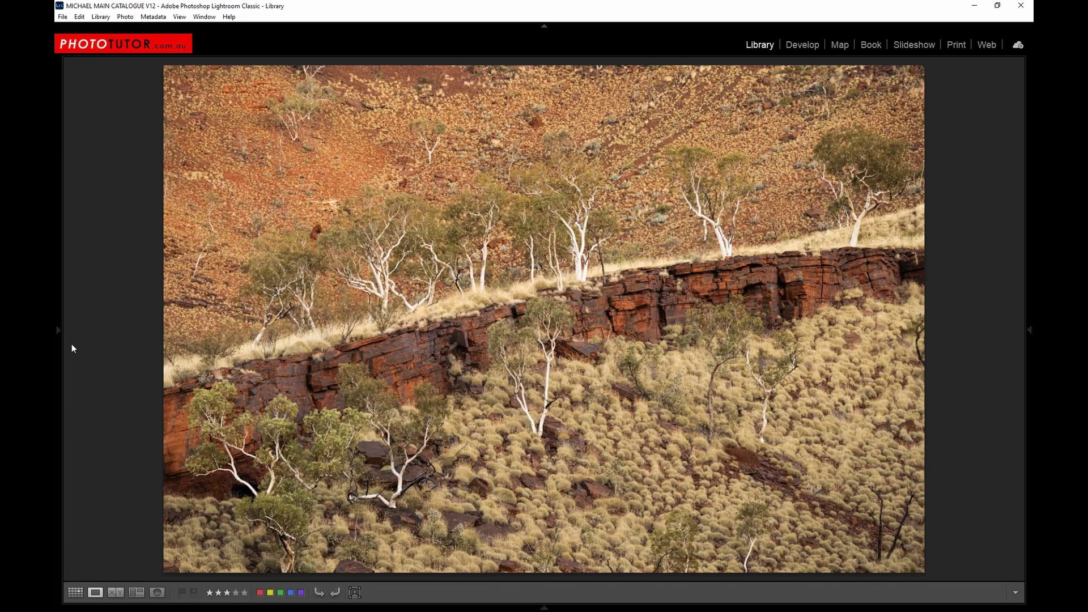
key("Right")
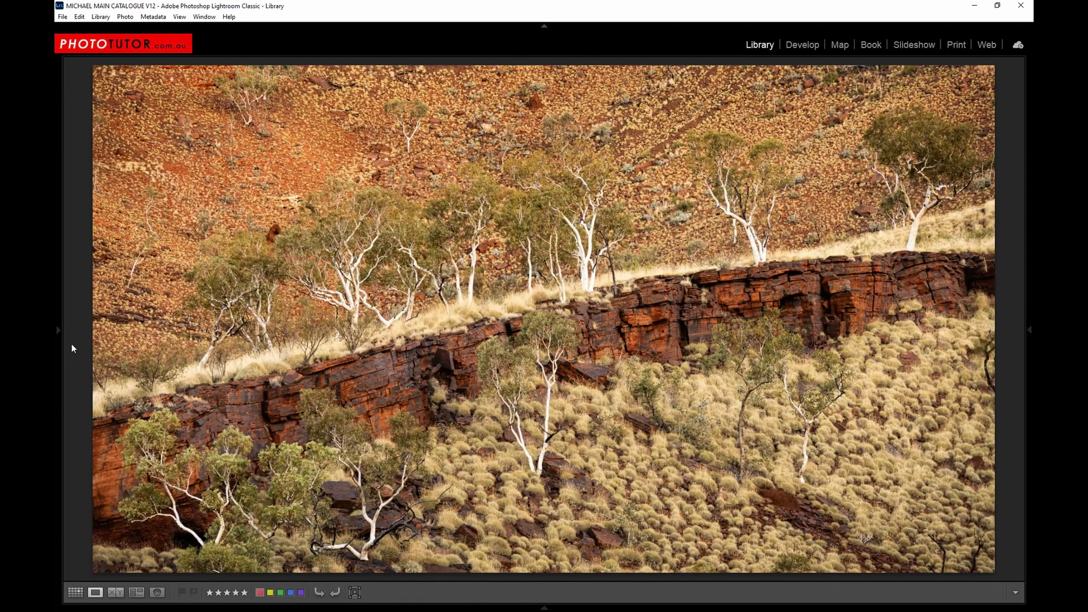
key("Right")
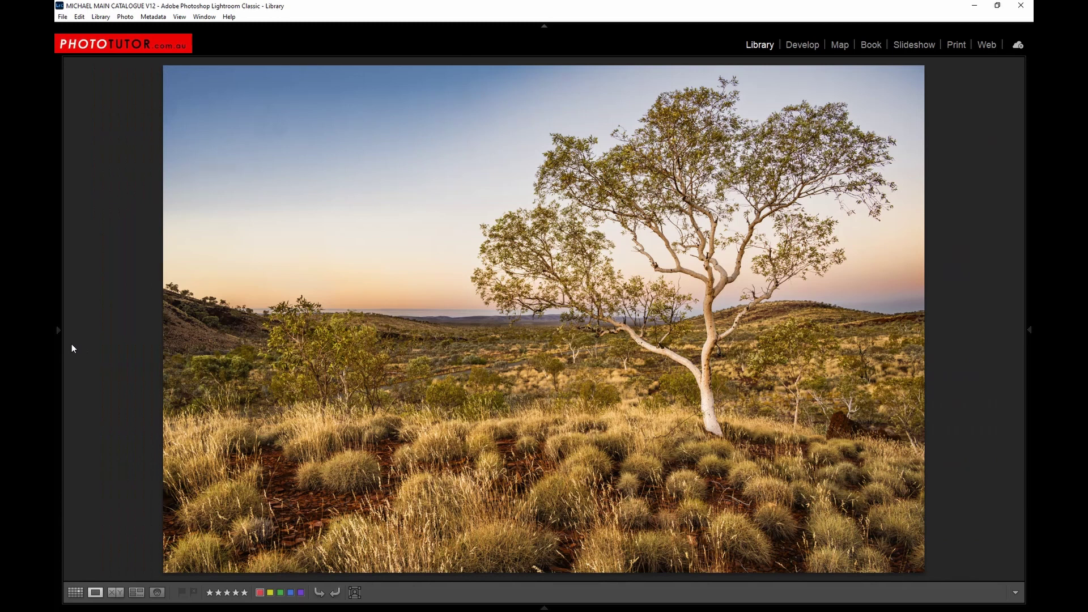
Step: Compare the edited gum tree photo with its dark unedited version by switching between the two
key("Right")
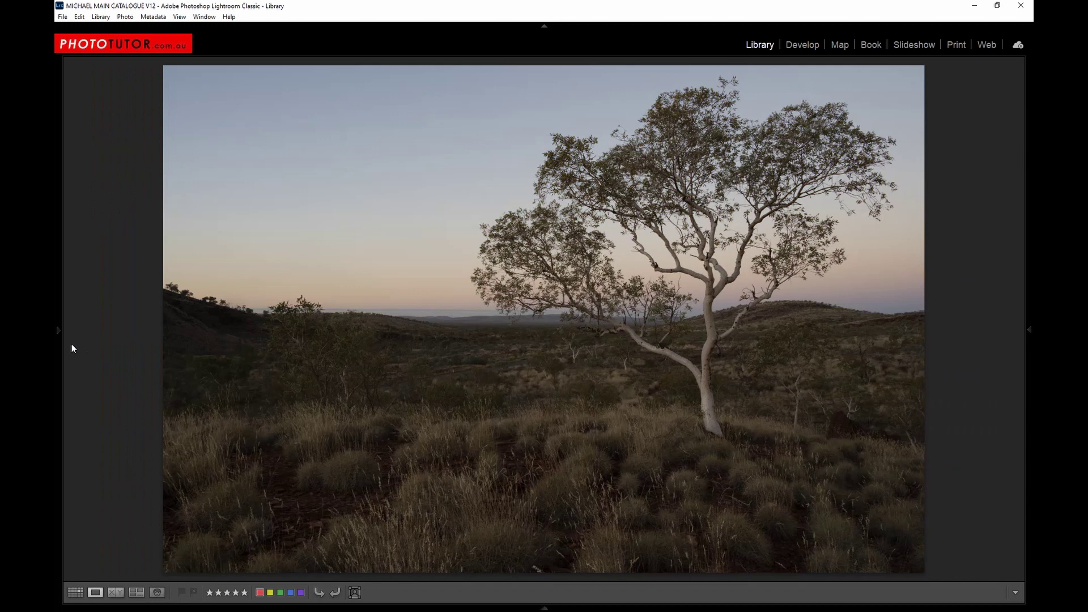
key("Left")
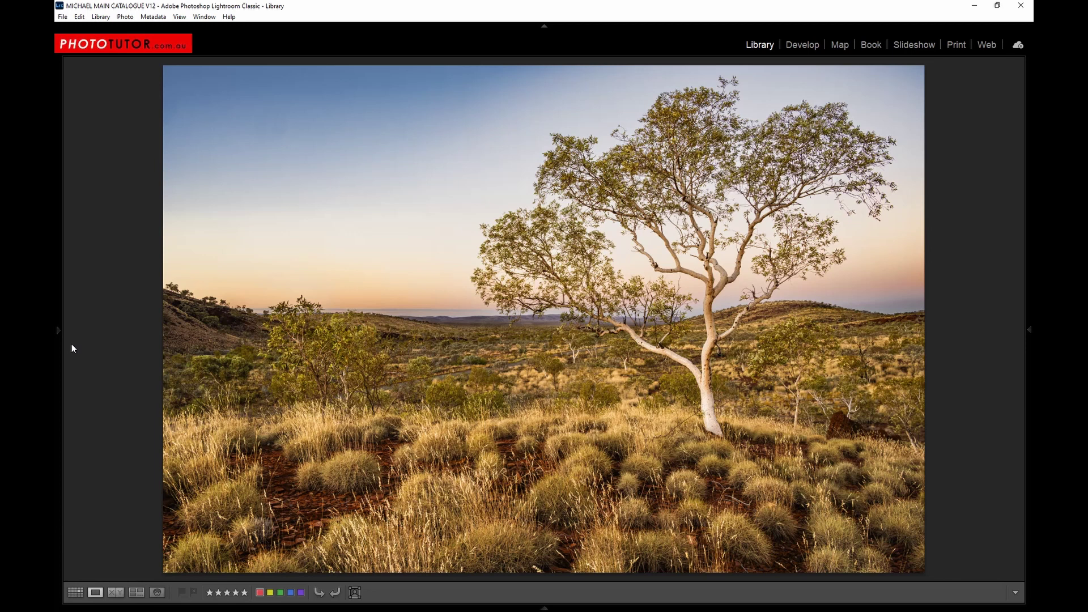
key("Right")
key("Left")
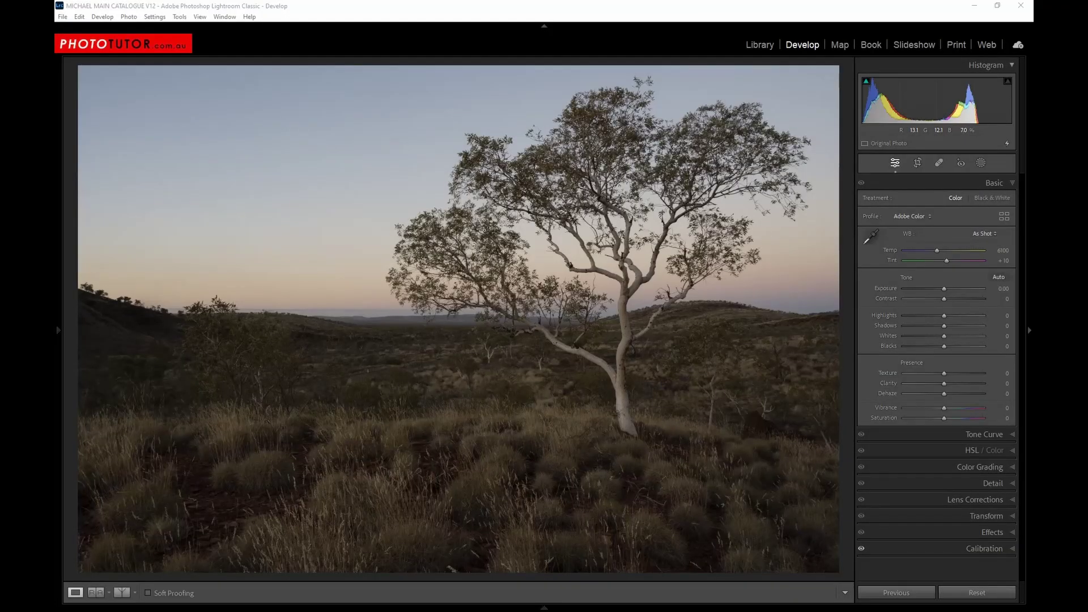
Step: Reveal the unedited tree photo's edit history and restore the first Exposure state after import, at +0.74
left_click(58, 332)
scroll(137, 448, "down", 10)
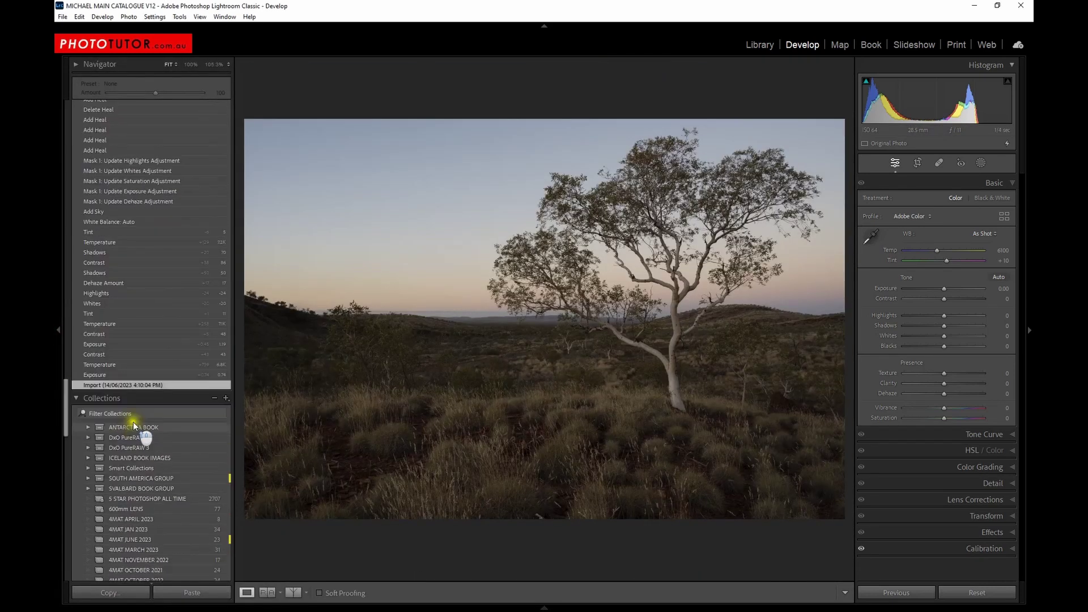
scroll(130, 249, "up", 10)
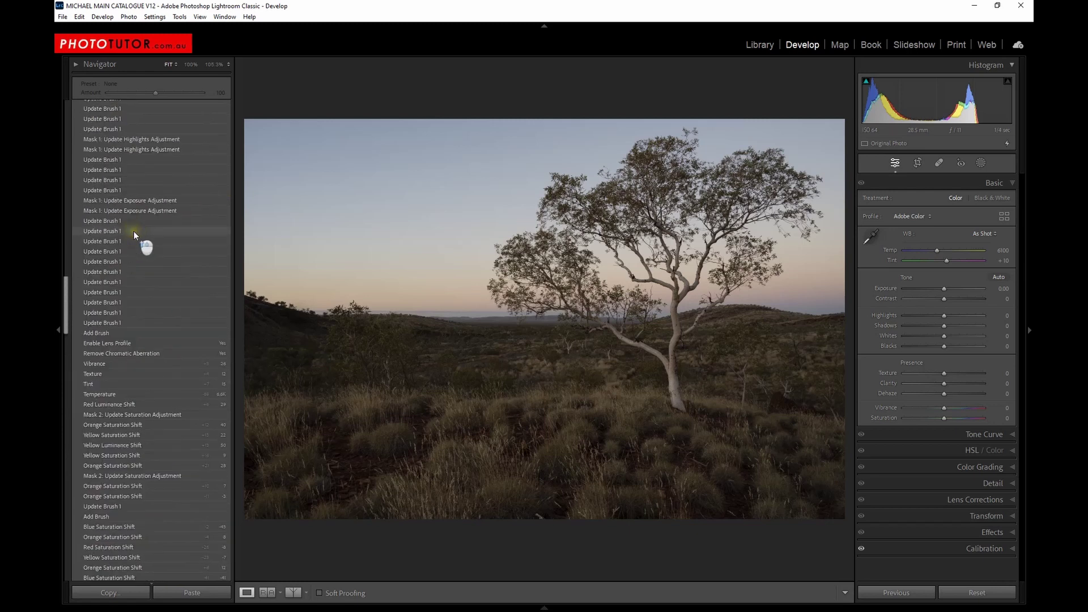
scroll(134, 226, "down", 8)
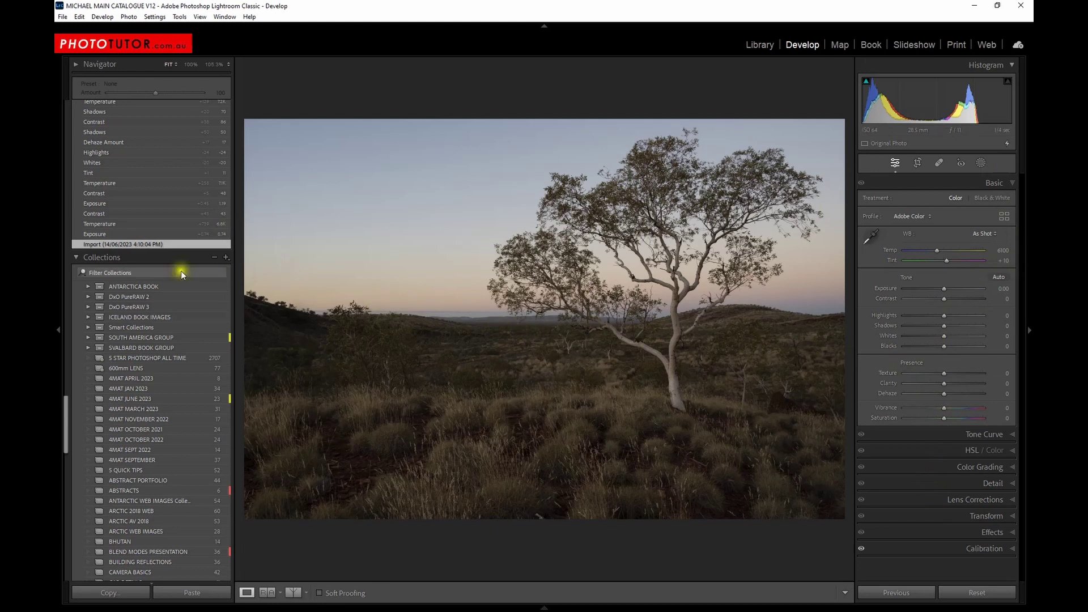
left_click(110, 233)
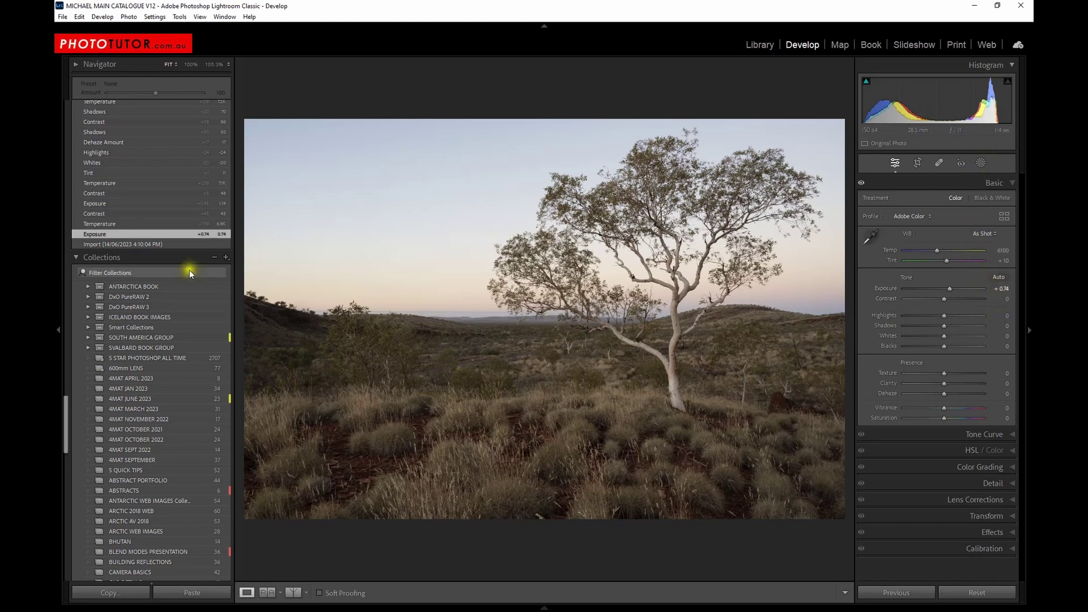
Step: Compare the first Exposure and Temperature history states, ending on the one with temperature 6839
left_click(146, 224)
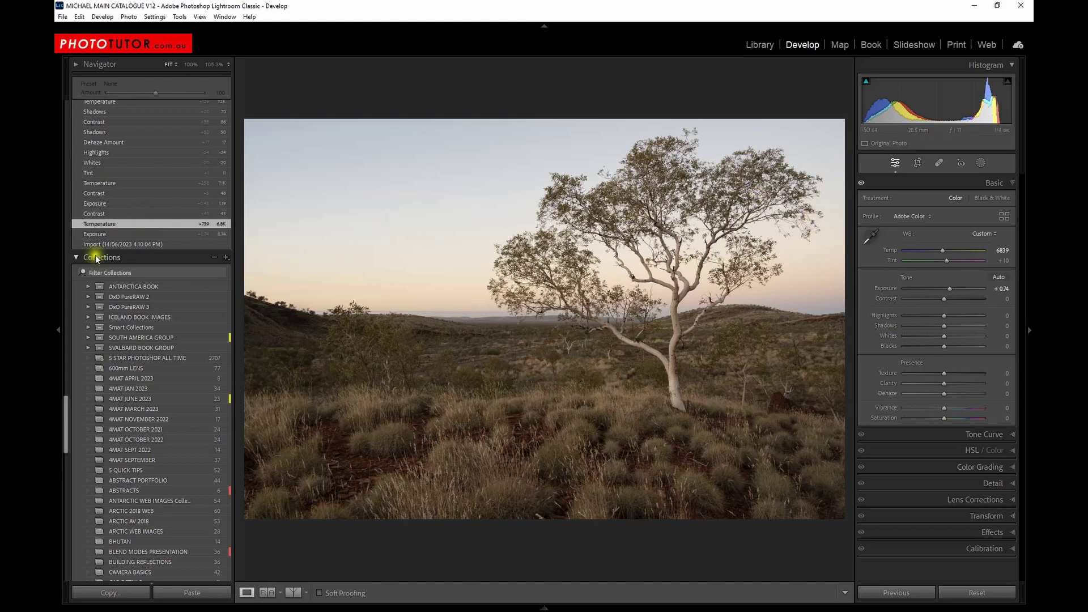
left_click(96, 234)
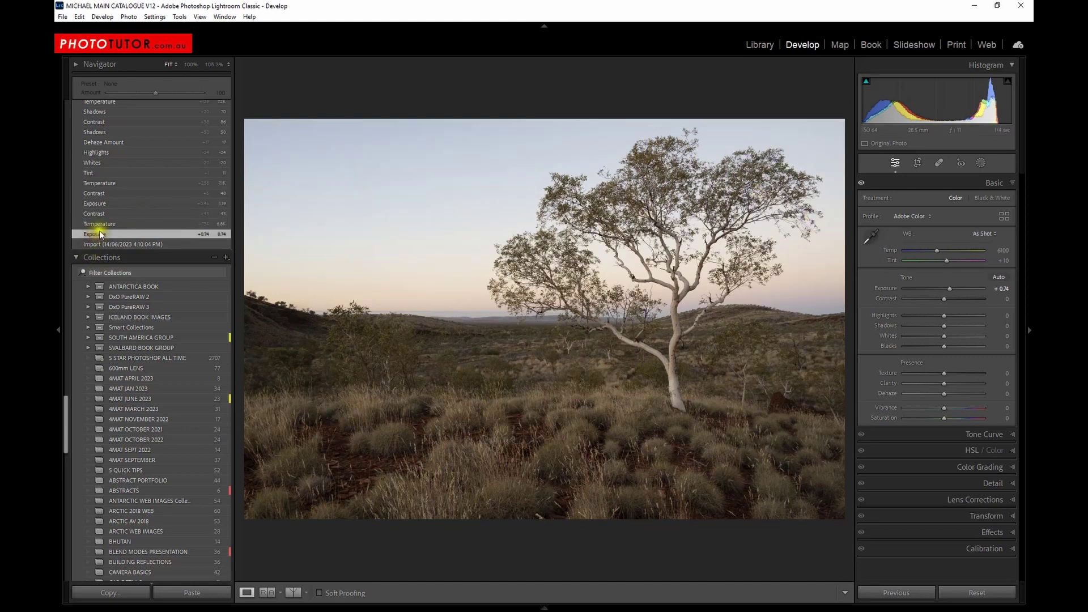
left_click(100, 225)
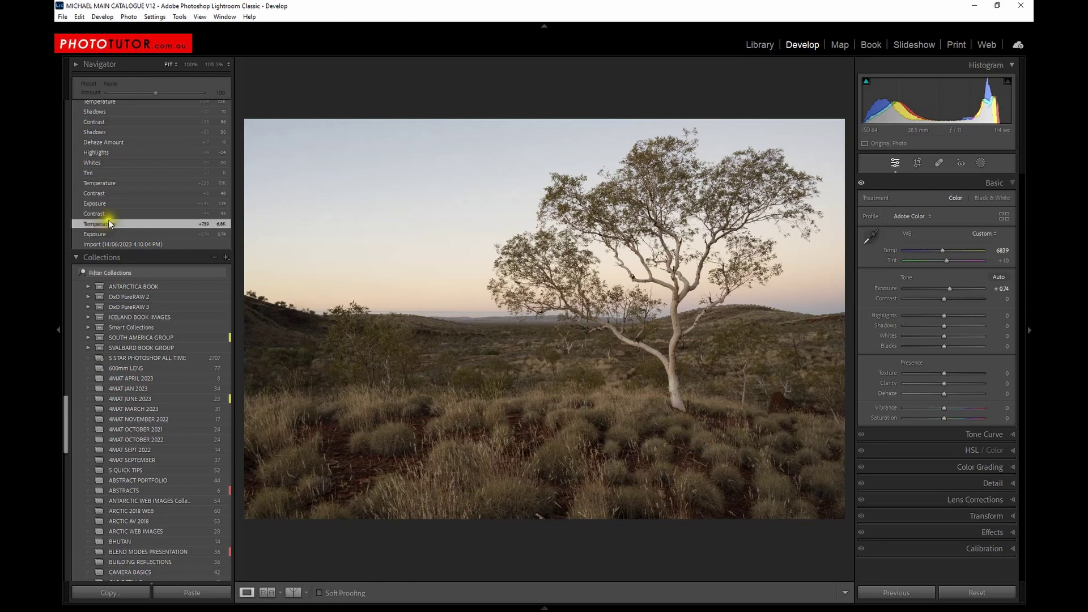
Step: Advance the photo state by state through its history to contrast +48, exposure +1.19, temperature 7097 and tint +11
left_click(114, 214)
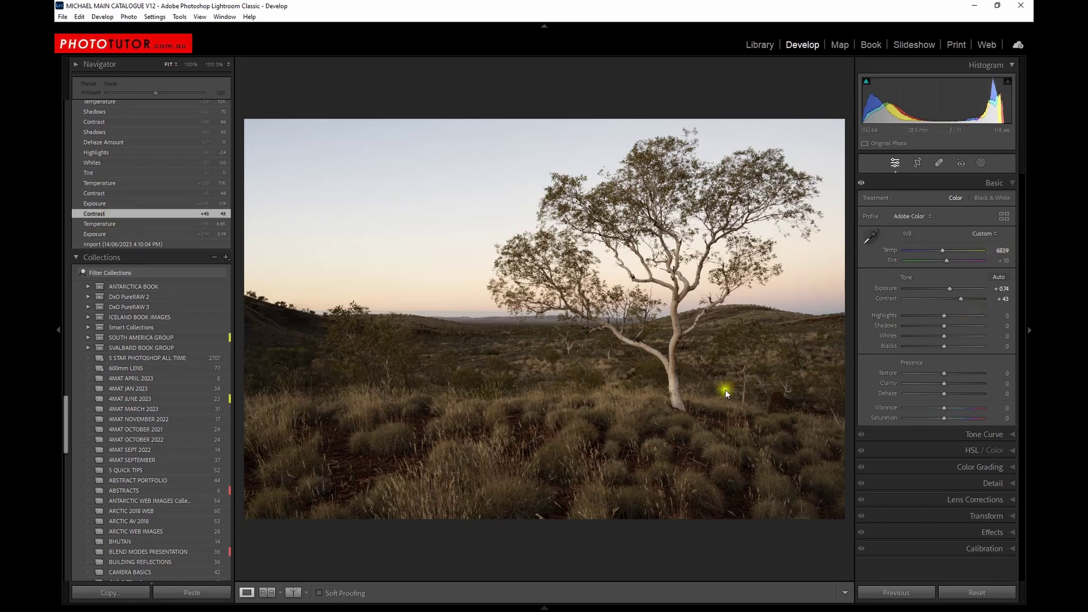
left_click(100, 203)
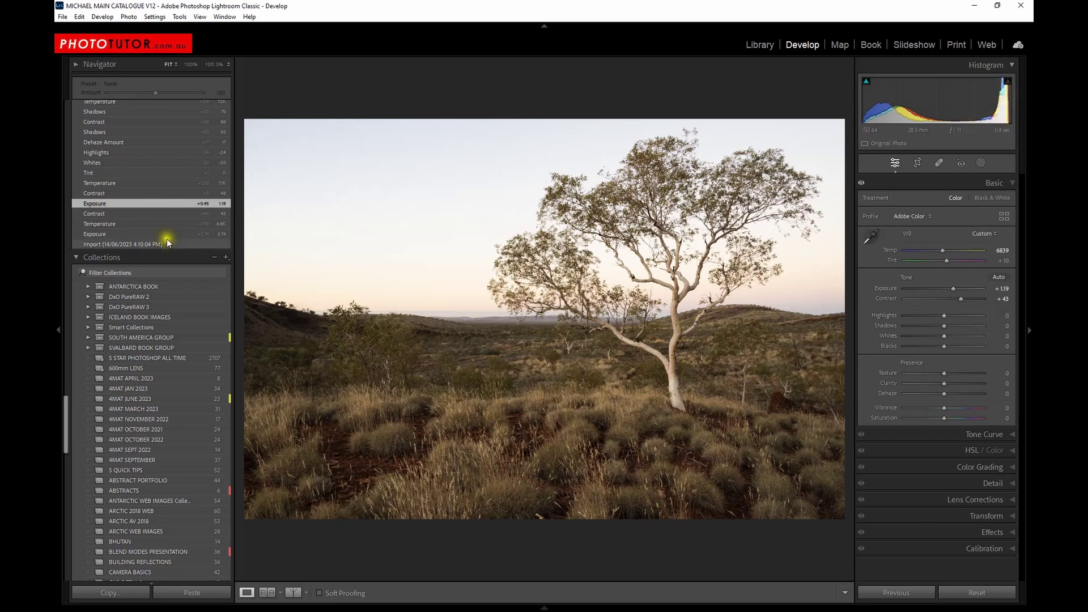
left_click(134, 194)
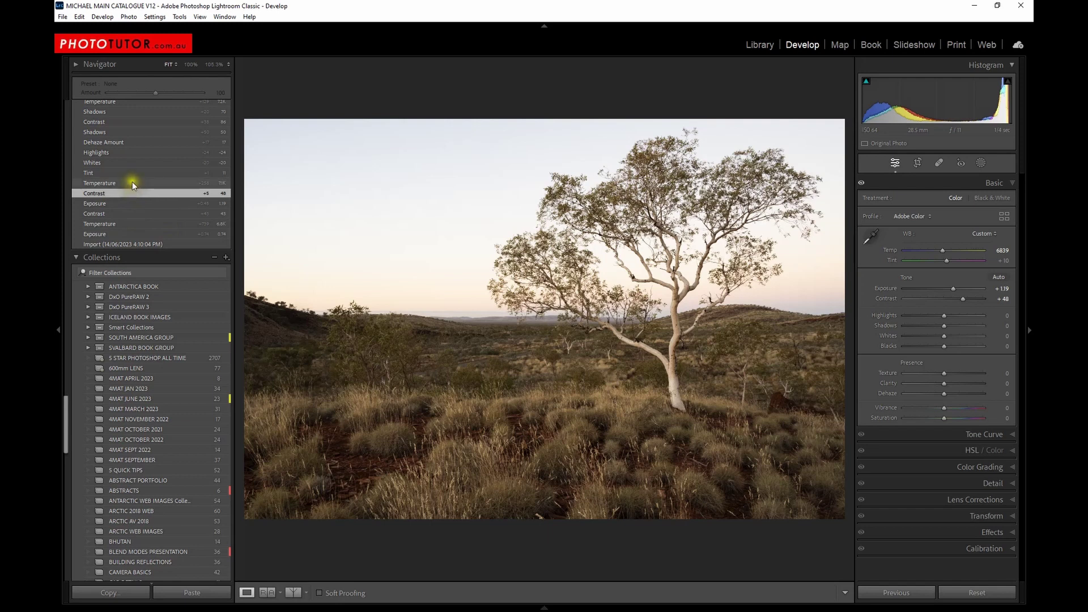
left_click(131, 182)
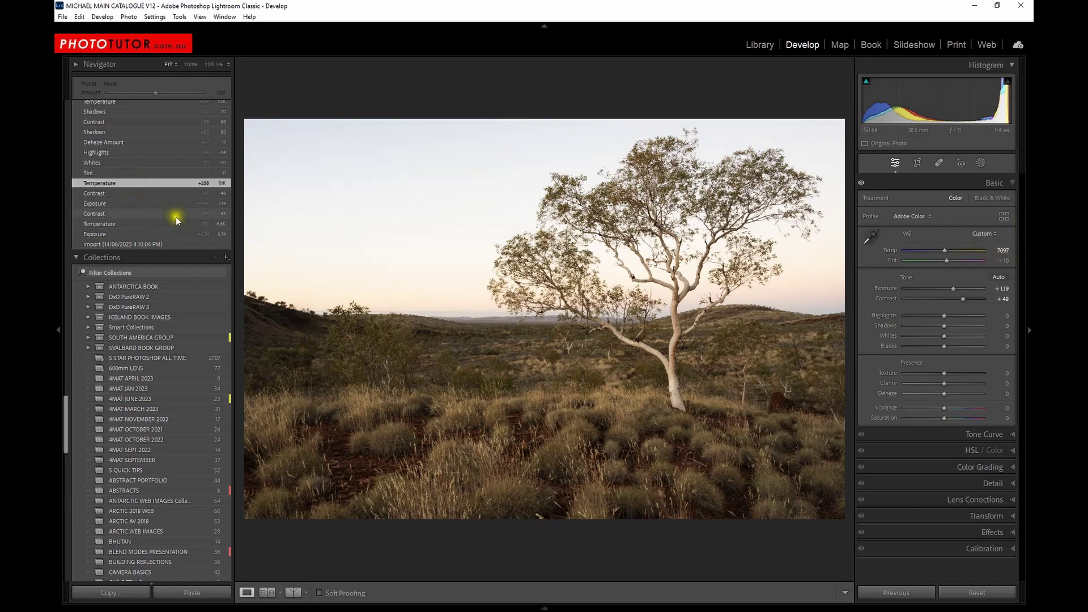
left_click(125, 174)
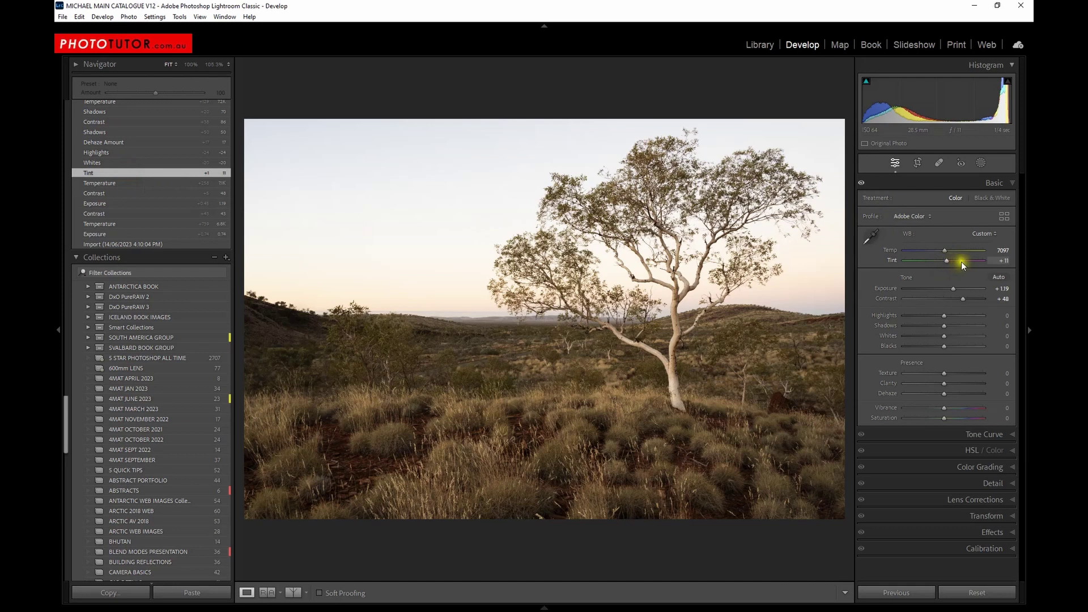
Step: Advance the photo through the following history states to whites -20, highlights -24, dehaze +17 and shadows +50
left_click(138, 163)
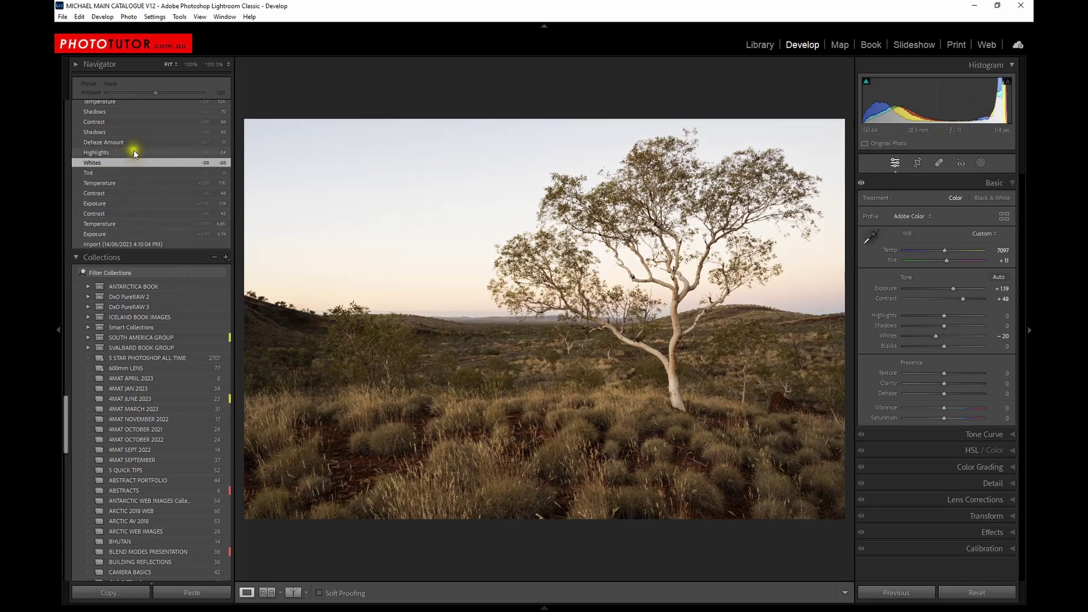
left_click(134, 153)
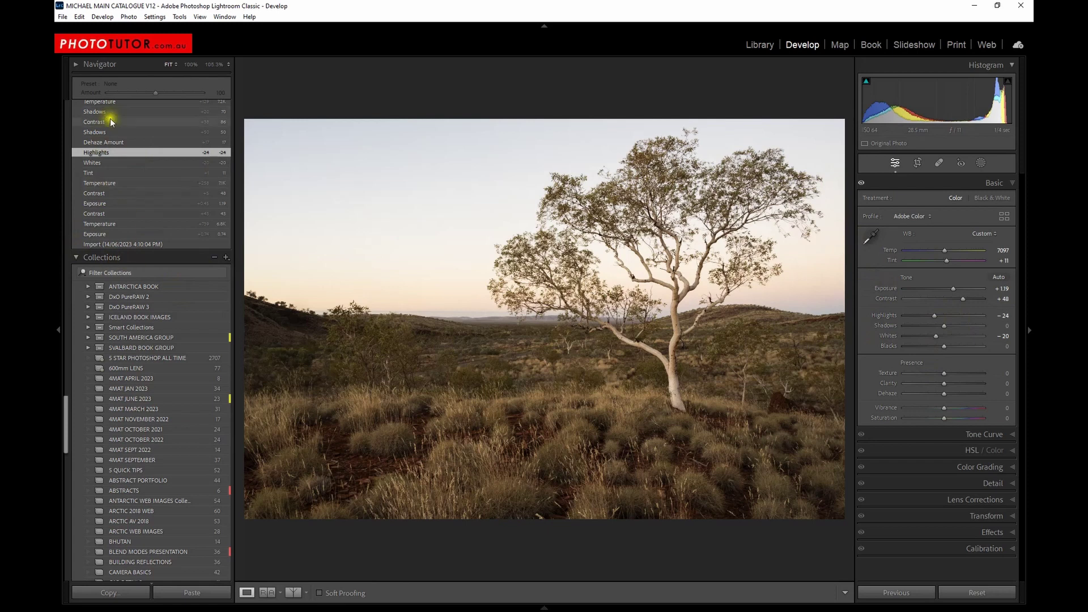
left_click(121, 142)
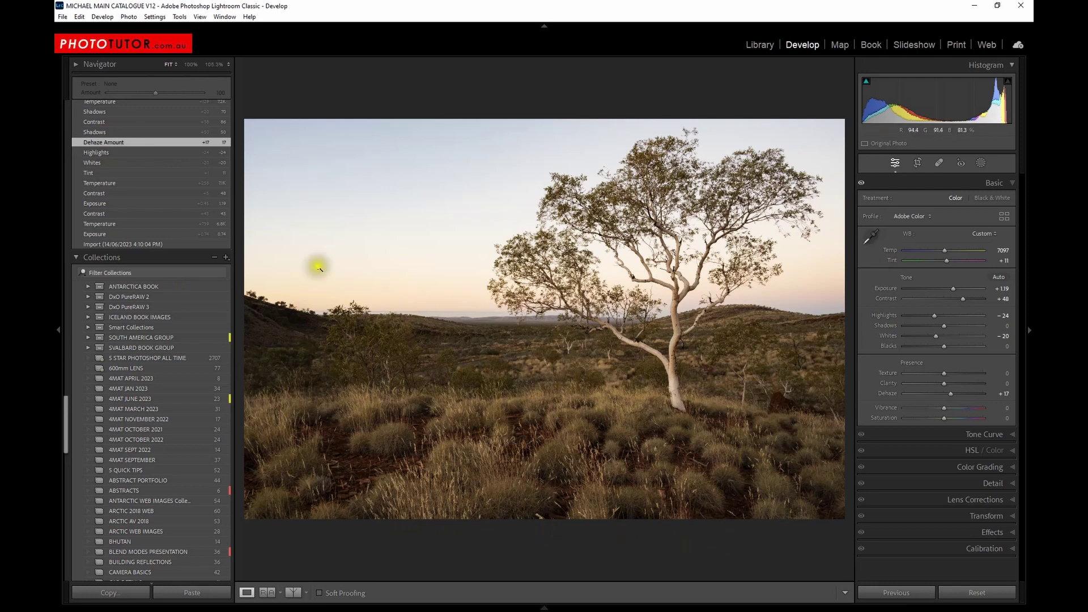
left_click(150, 132)
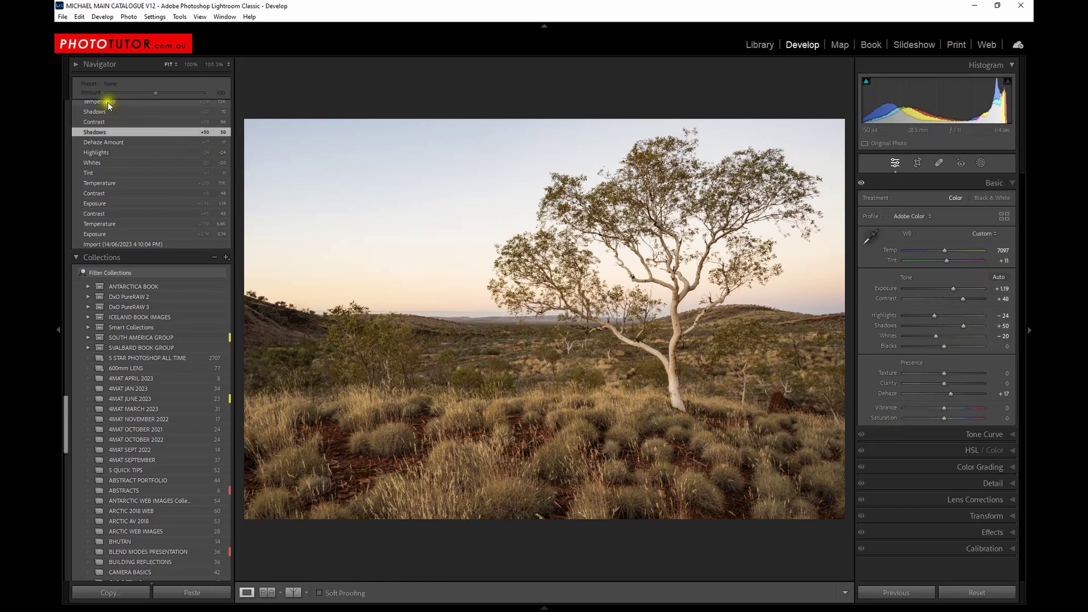
Step: Advance the photo through its next history states to contrast +86 and shadows +70
scroll(142, 215, "up", 3)
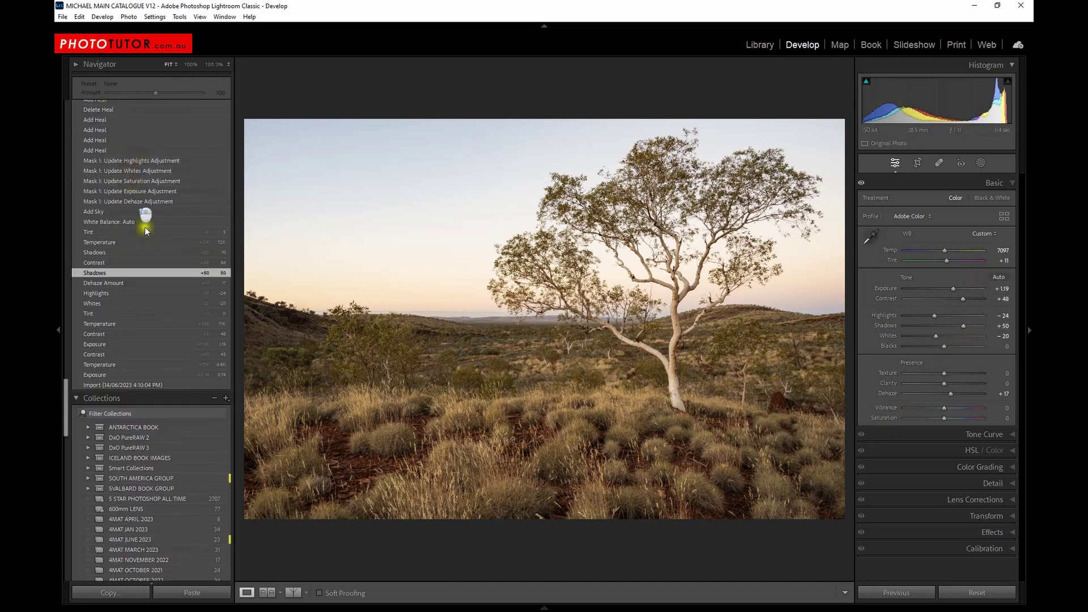
left_click(123, 263)
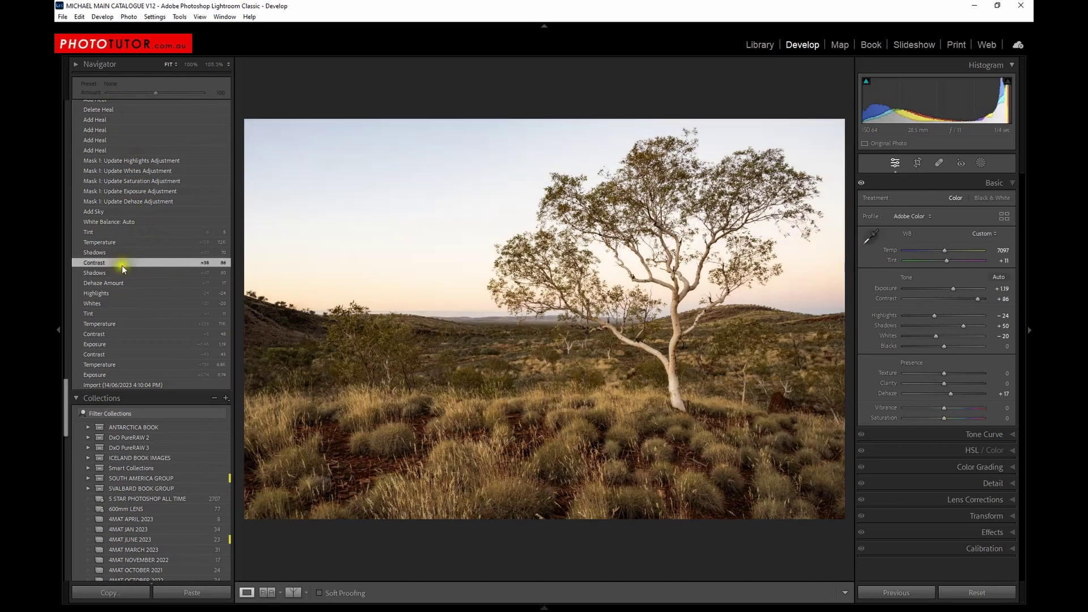
left_click(155, 253)
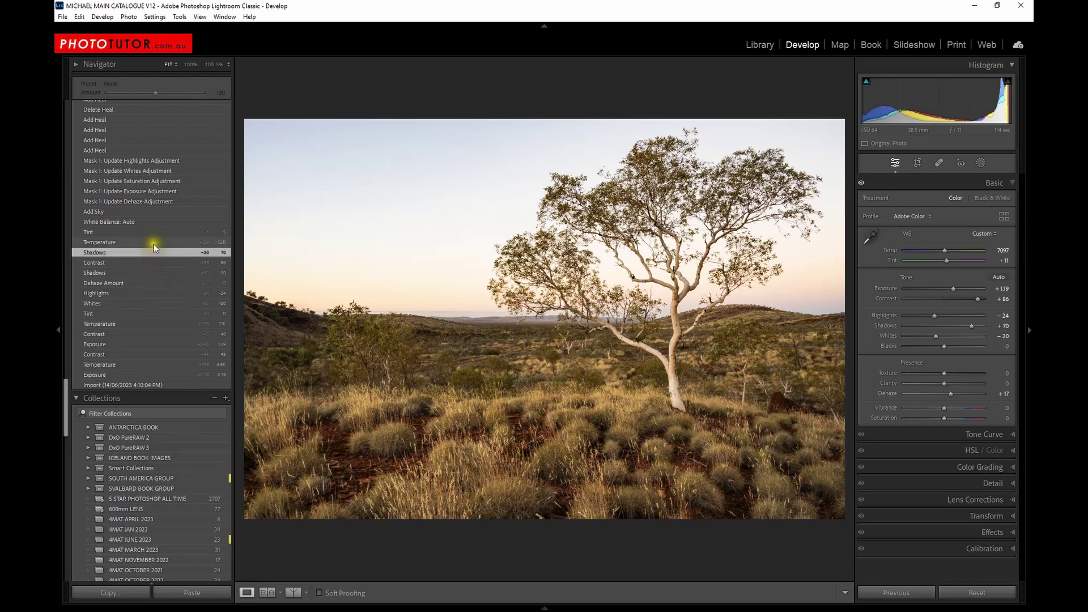
Step: Advance the photo through the following history states to temperature 7226, tint +5 and Auto white balance
left_click(155, 243)
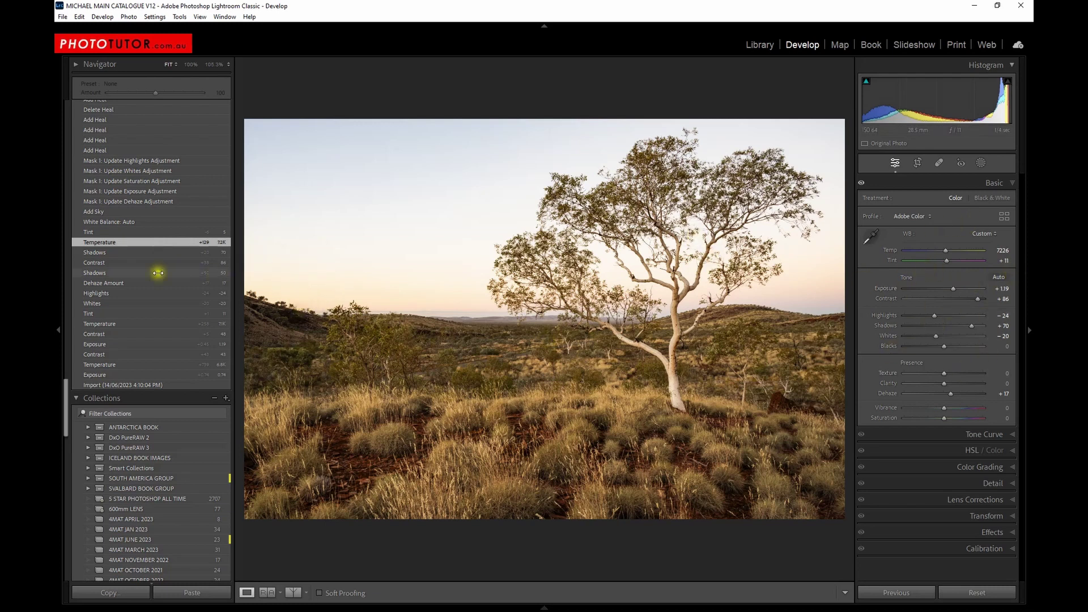
left_click(149, 233)
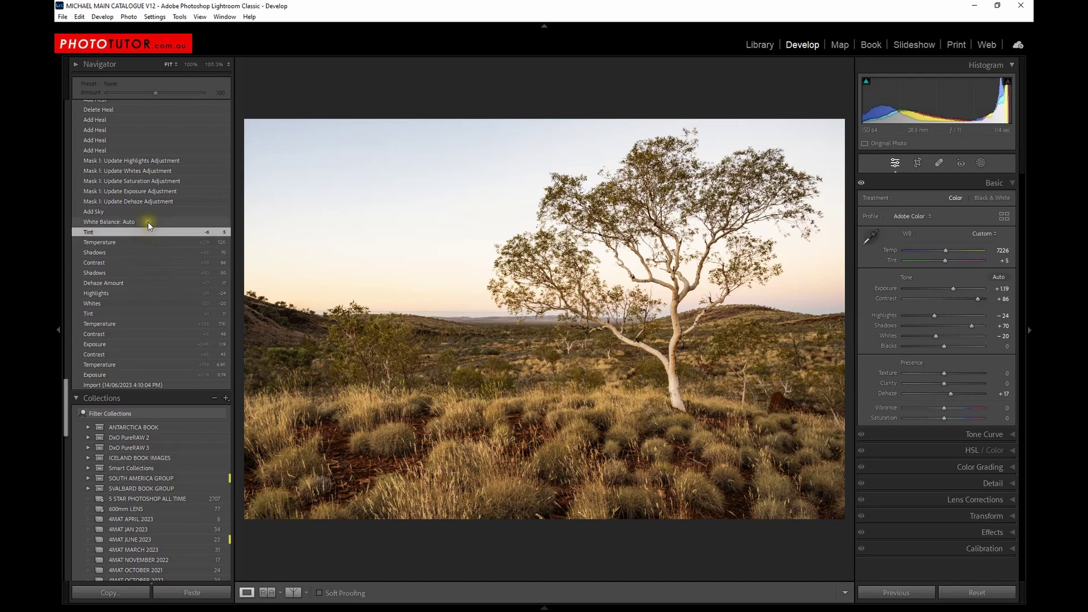
left_click(149, 223)
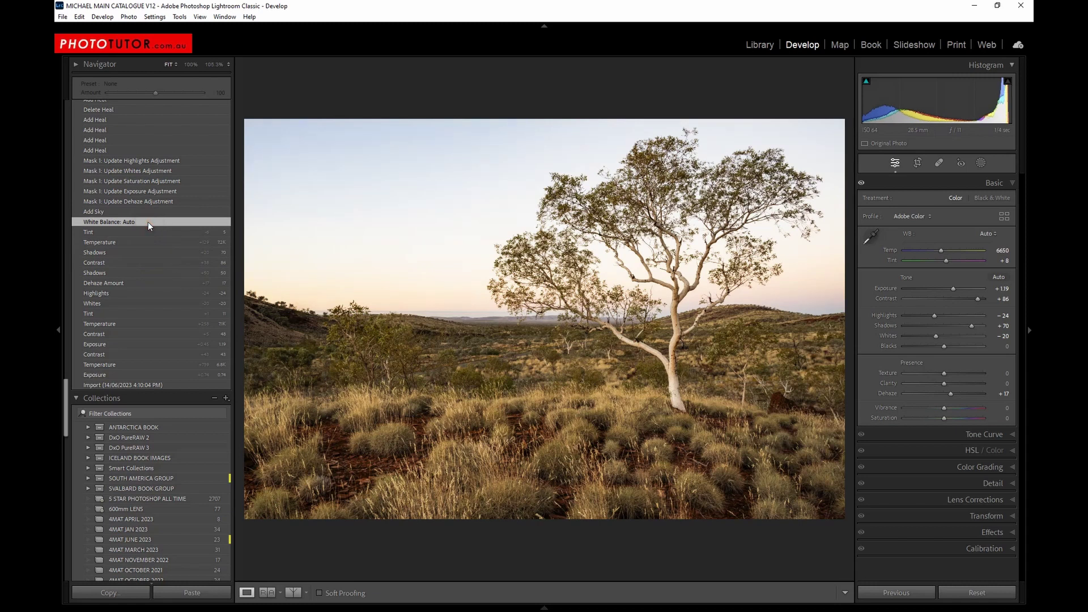
Step: Restore the Add Sky history state, and advance to the first mask's Highlights adjustment state just before the healing entries
left_click(150, 213)
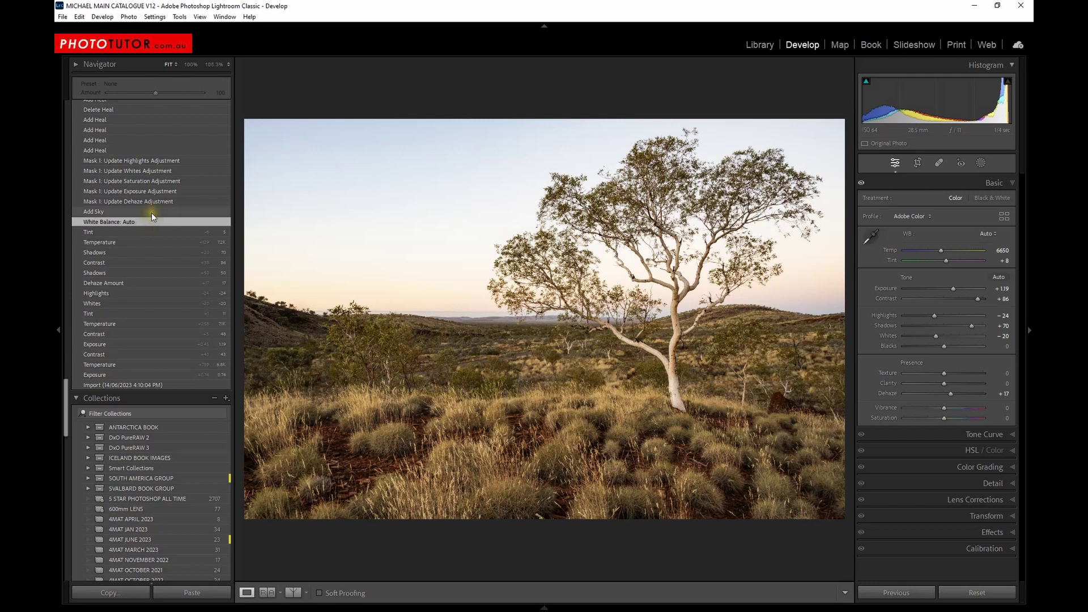
left_click(152, 213)
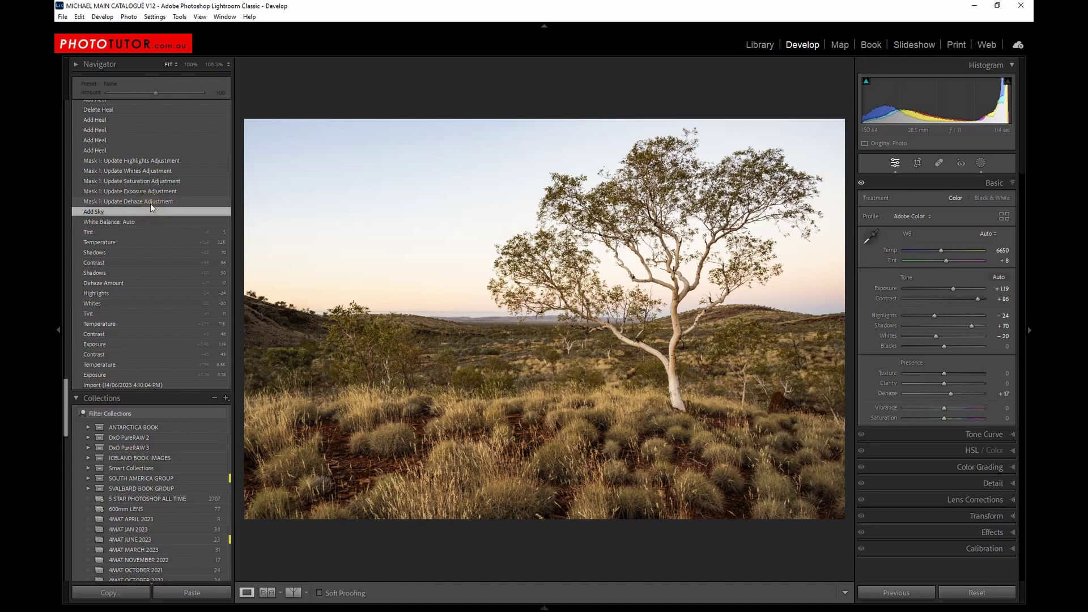
left_click(138, 163)
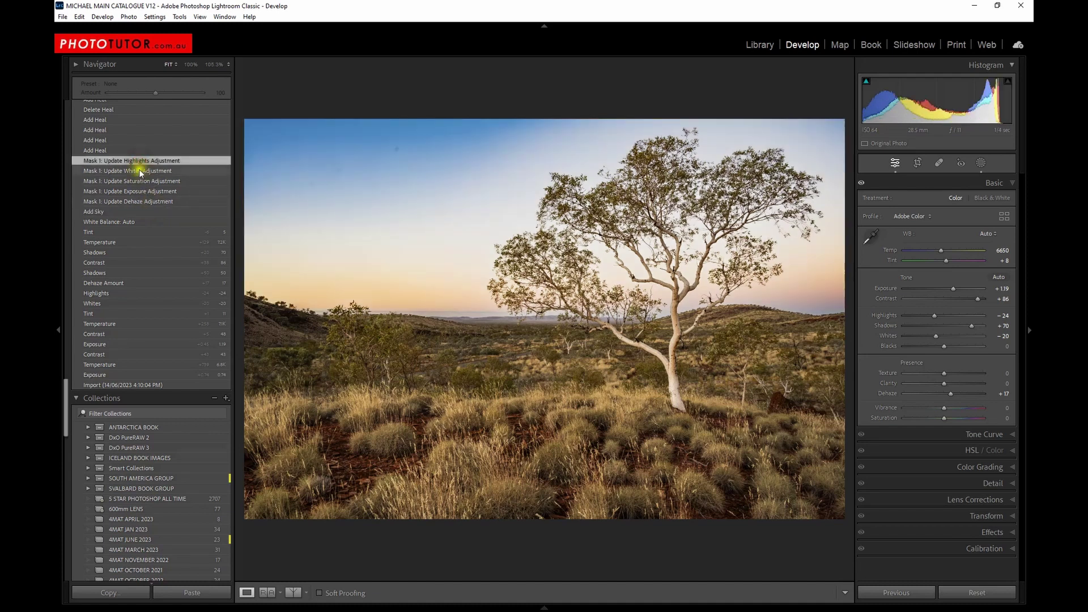
Step: Review the slider adjustments applied to the Mask 1 sky selection, and leave the masking tool
left_click(981, 163)
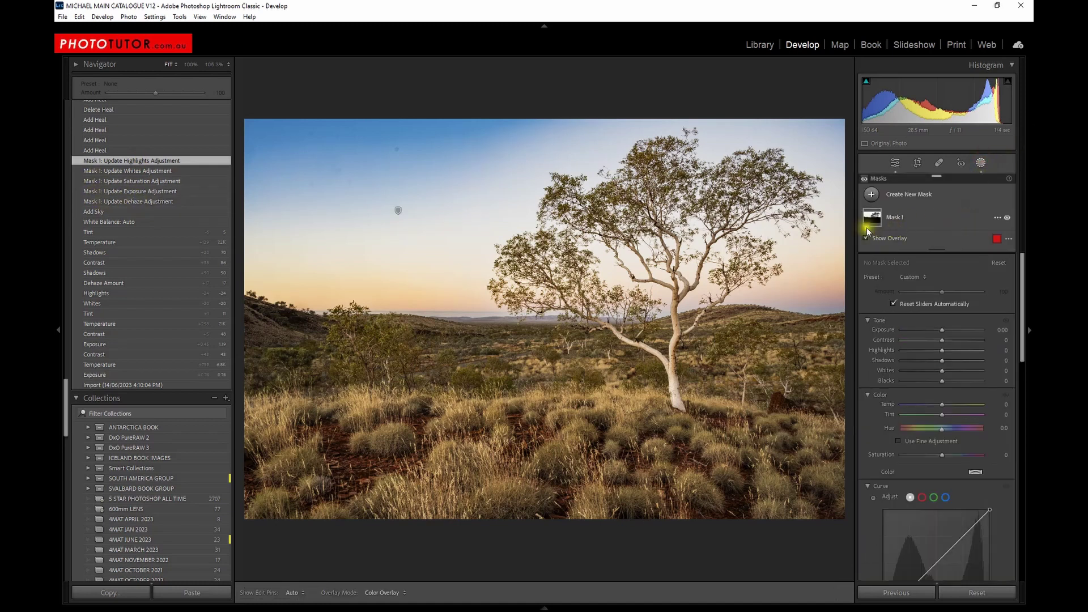
left_click(873, 216)
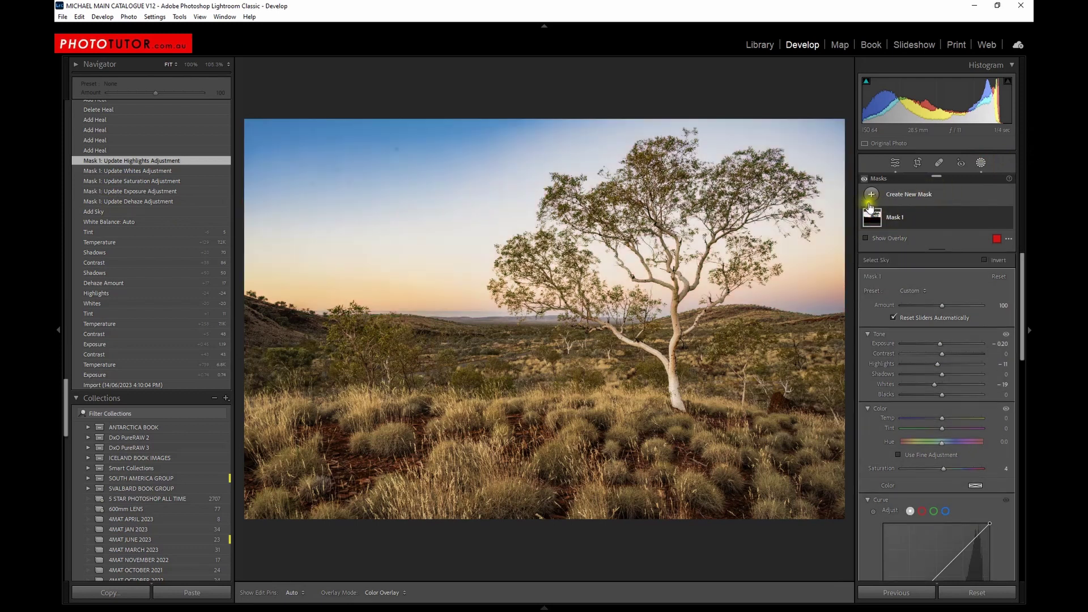
mouse_move(868, 224)
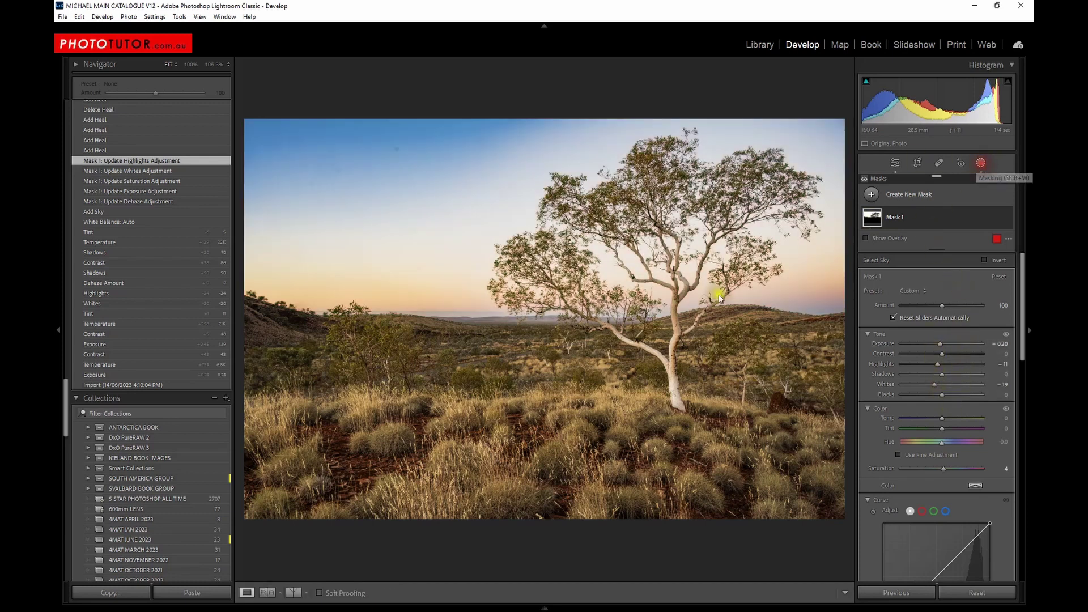
left_click(981, 165)
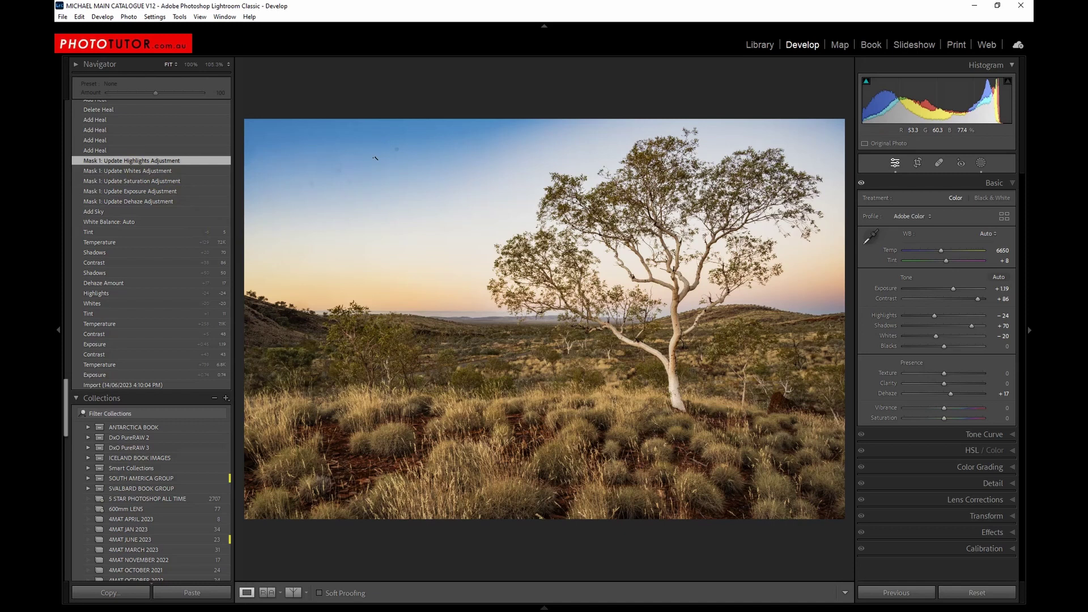
Step: Magnify the upper sky to 100% to examine its dust spots, and return to the full-image view
left_click(367, 150)
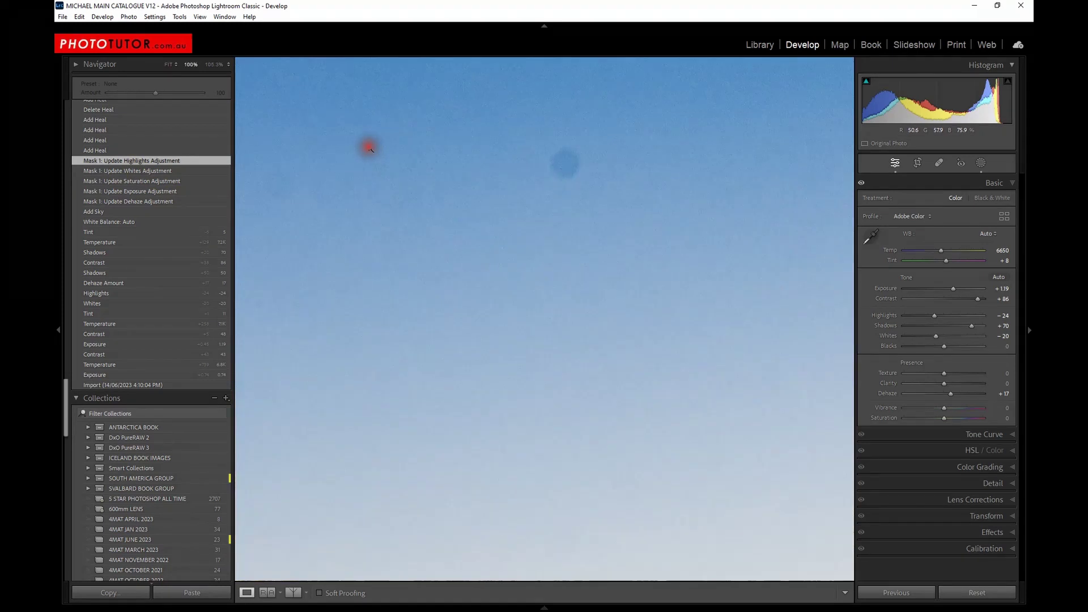
left_click_drag(473, 211, 621, 238)
left_click(622, 238)
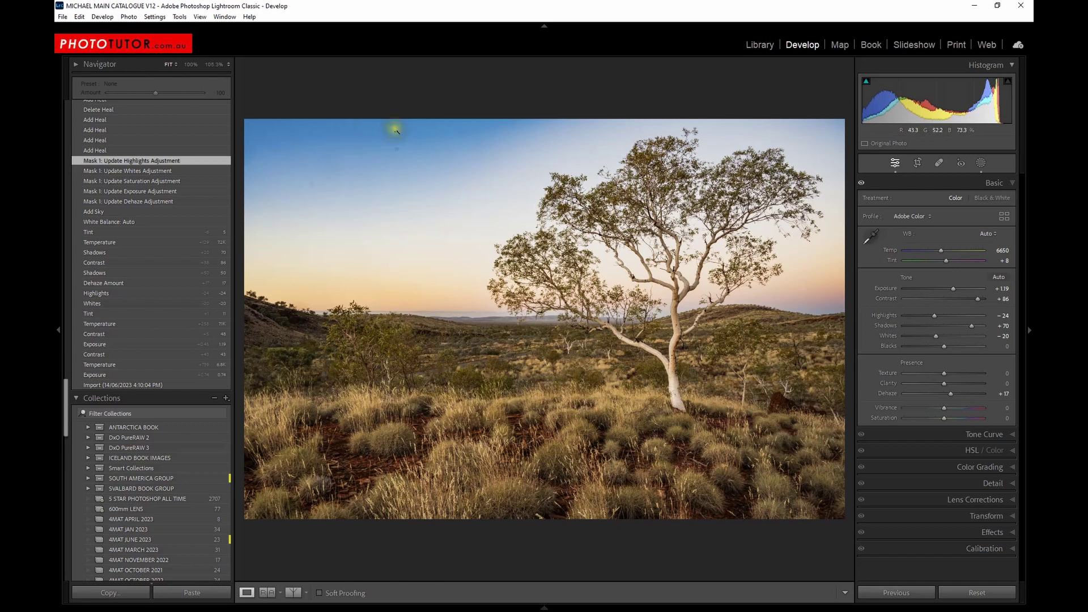
Step: Compare the newest Add Heal history state with the earliest one after the mask adjustments, ending on the earliest
scroll(160, 167, "up", 10)
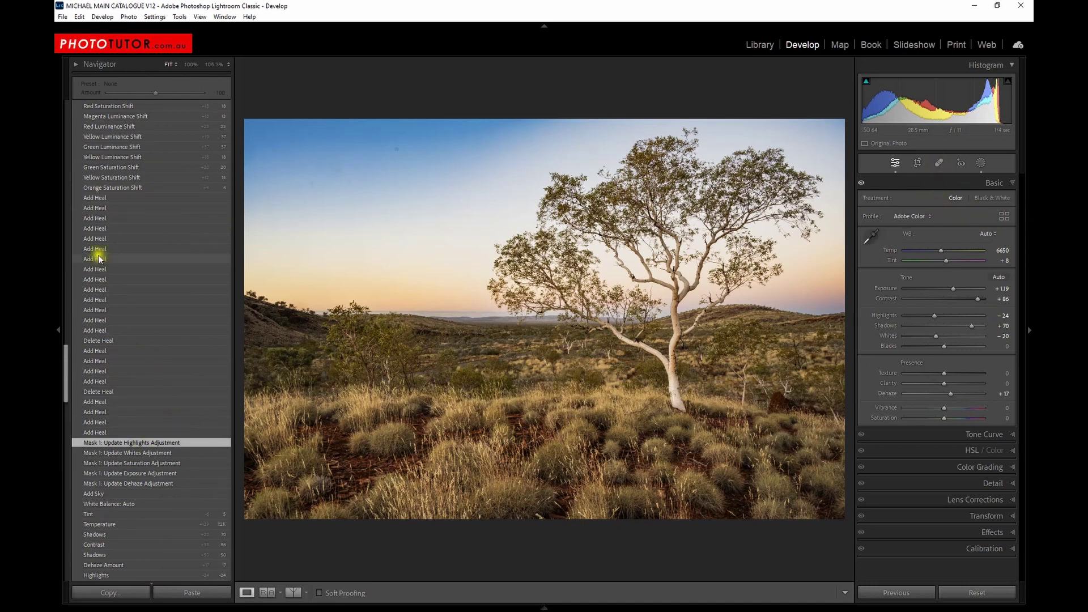
left_click(117, 197)
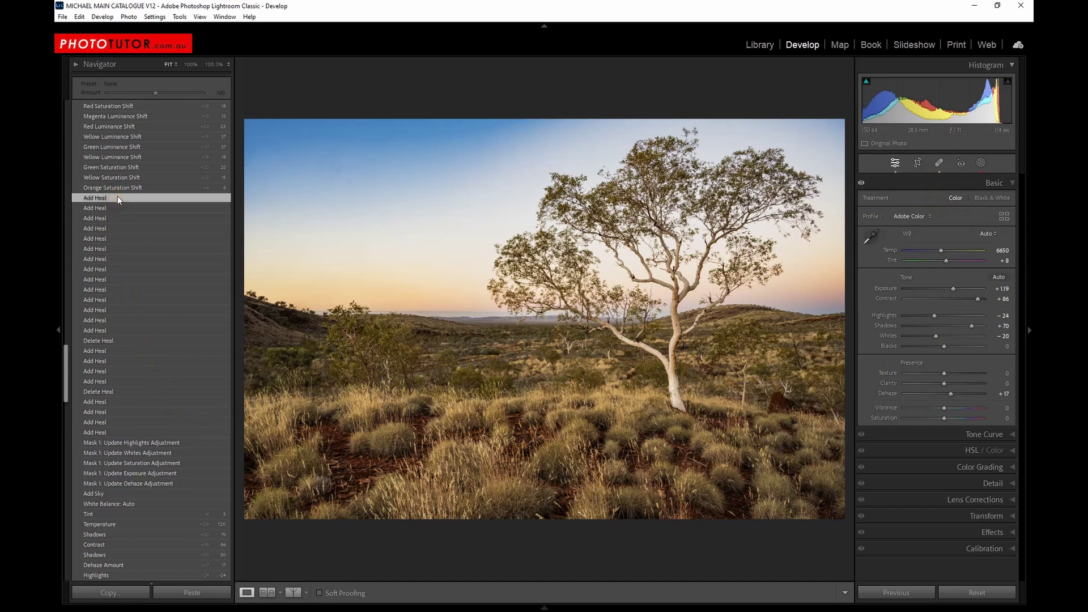
left_click(110, 431)
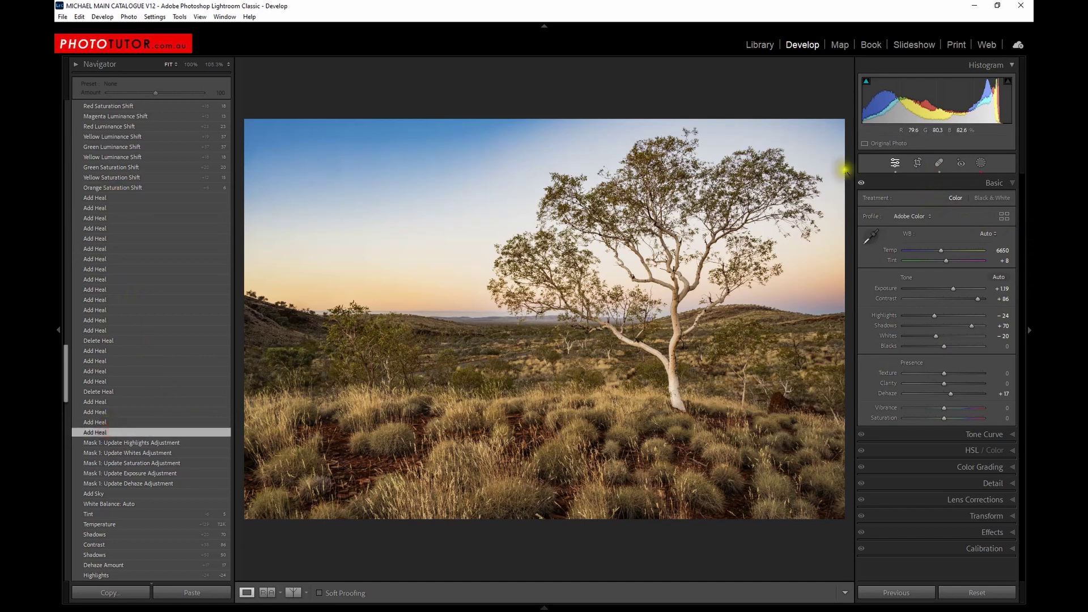
Step: Visualize the sky's dust spots with the Healing tool, lower the spot threshold slightly, and close the tool
left_click(939, 163)
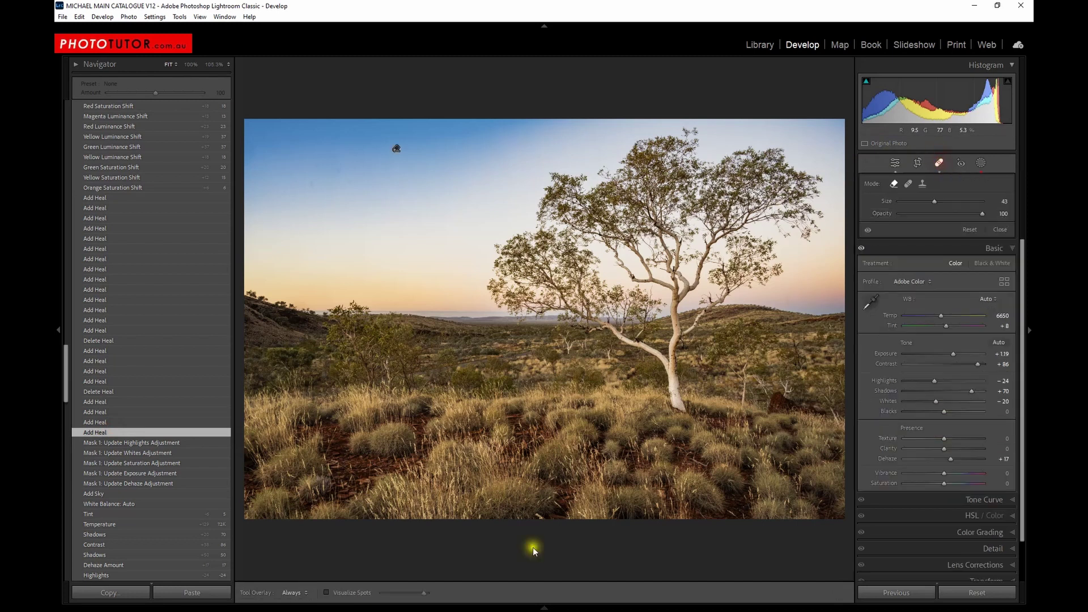
left_click(326, 593)
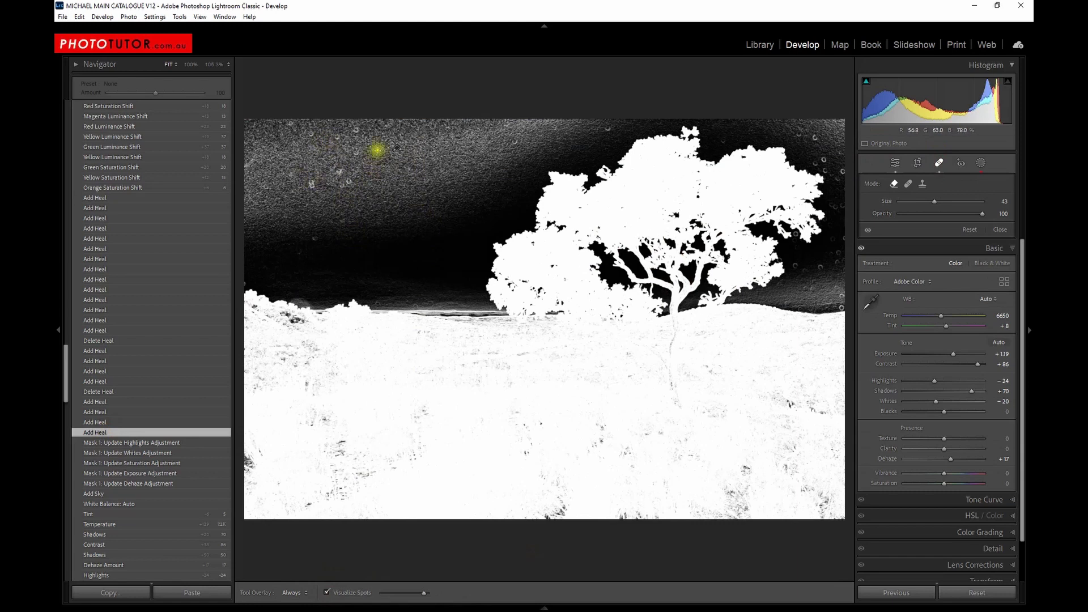
mouse_move(366, 607)
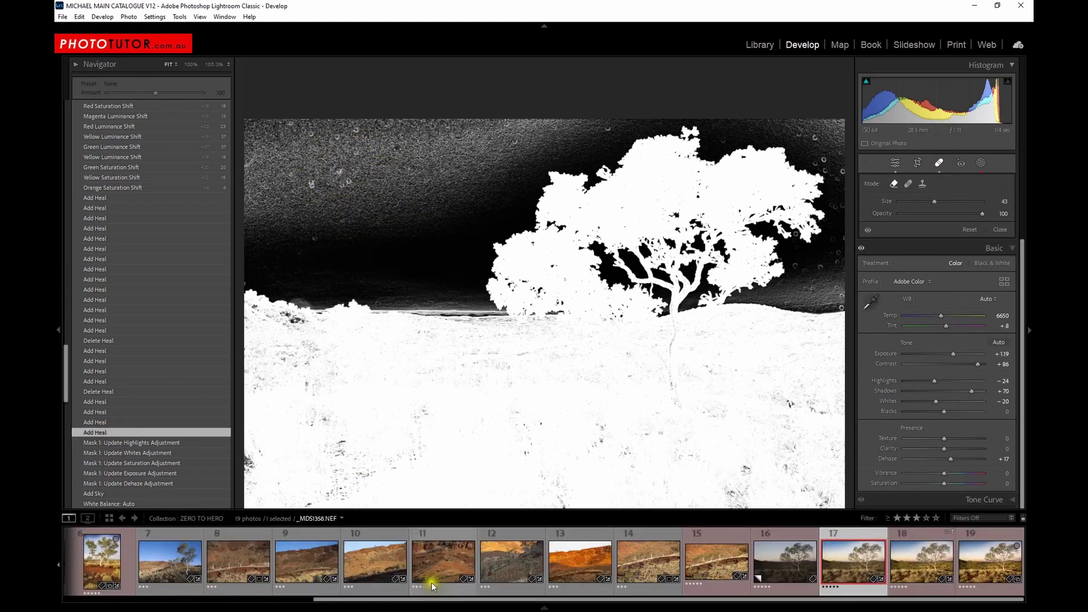
left_click_drag(419, 593, 419, 592)
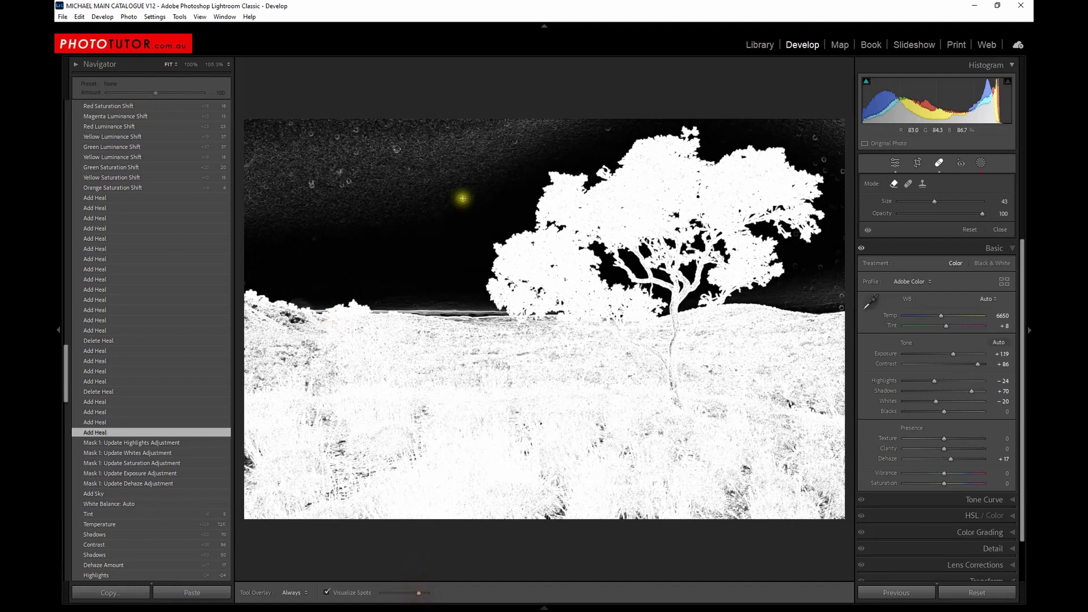
left_click(939, 162)
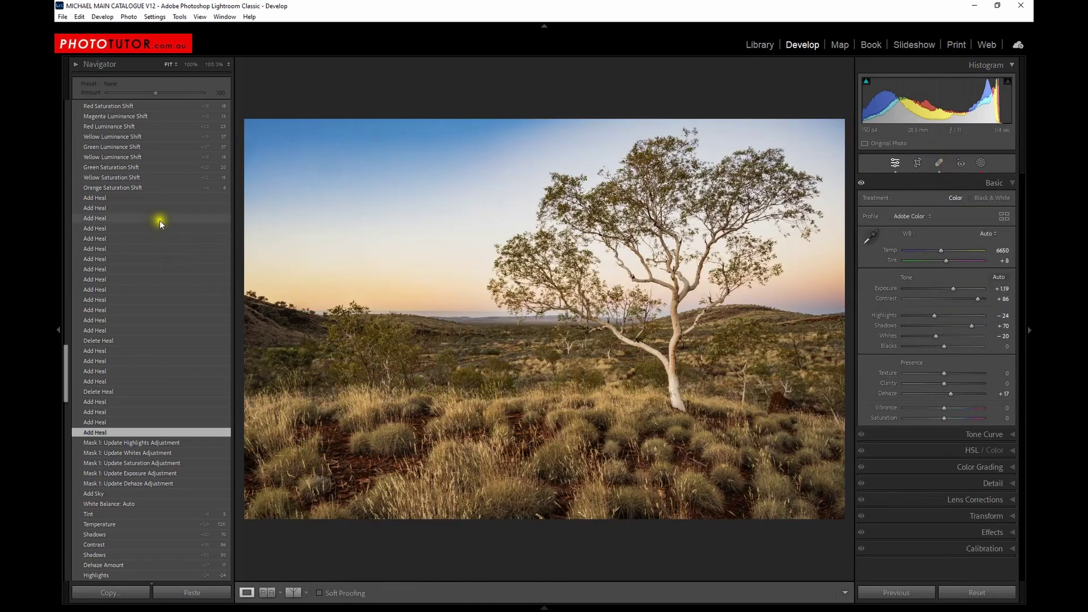
Step: Advance the photo through its HSL saturation history states, with the HSL sliders shown, to orange +6, yellow +15, green +20 and magenta +8
left_click(135, 187)
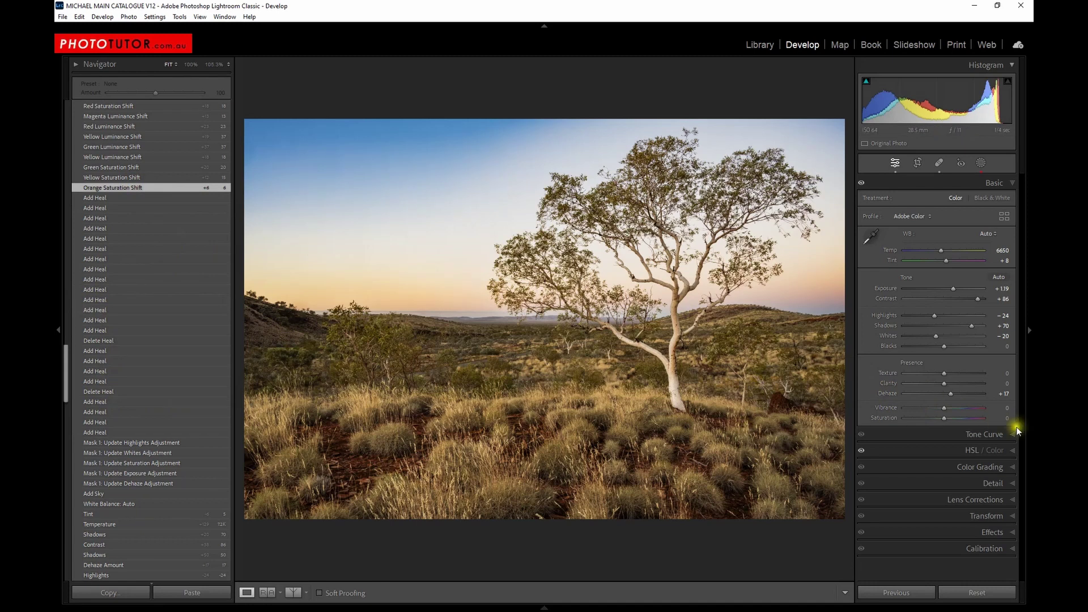
left_click(931, 453)
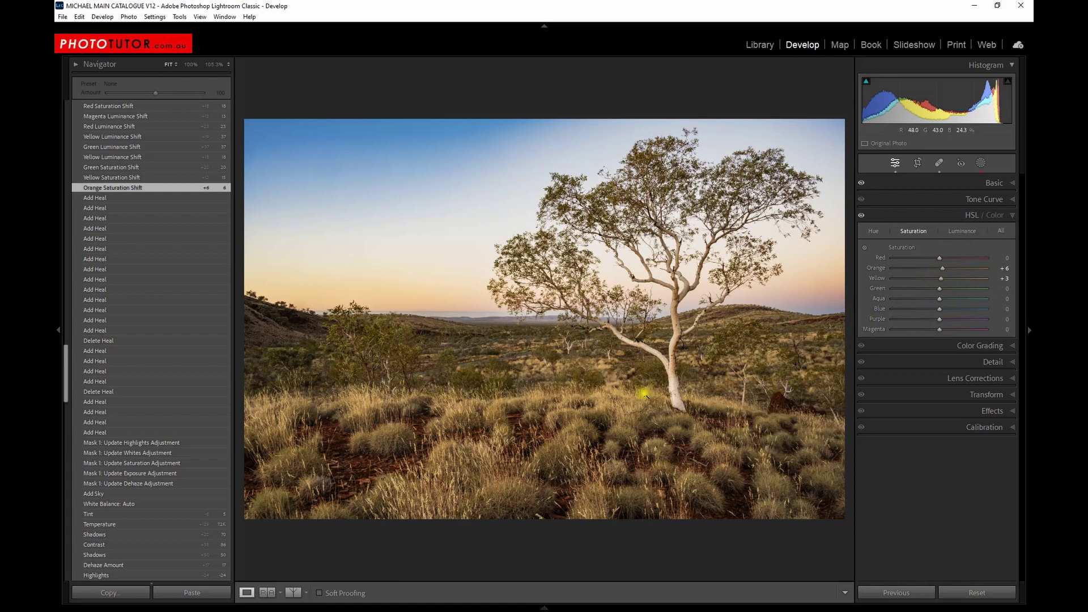
scroll(102, 315, "up", 5)
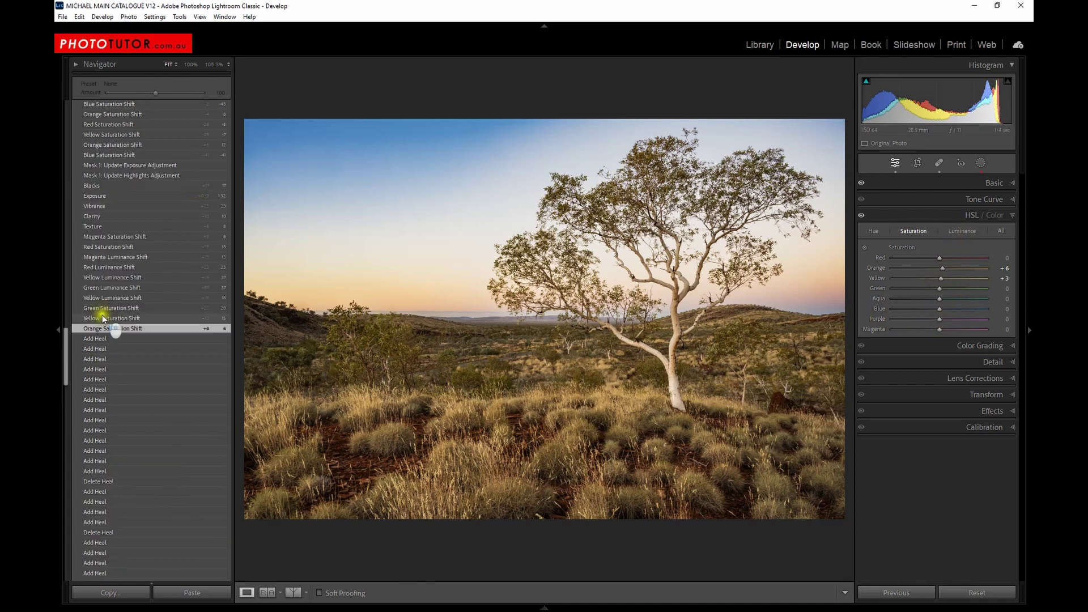
left_click(140, 321)
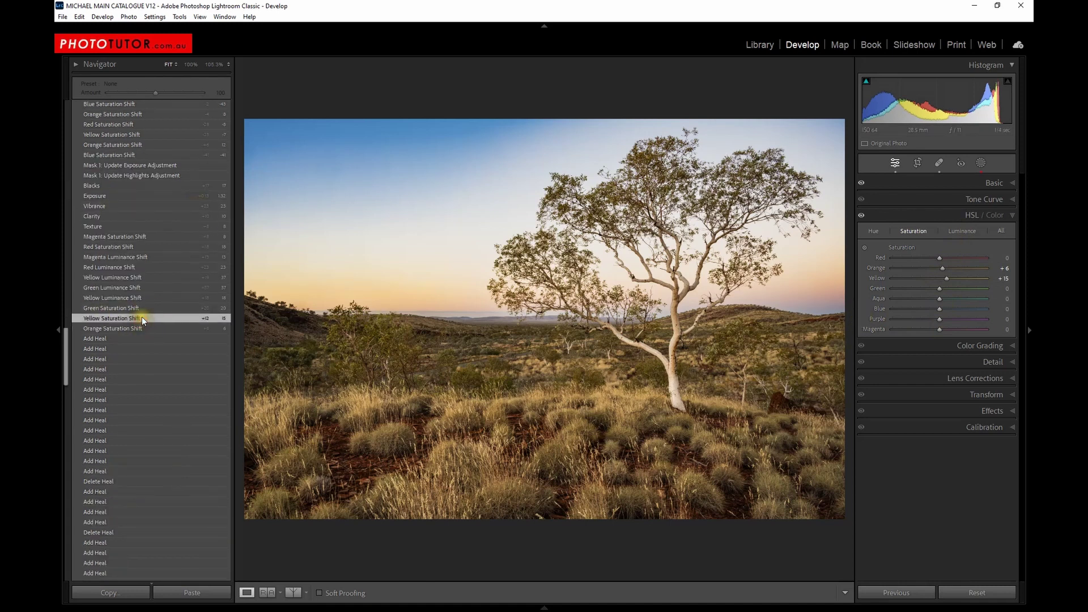
left_click(150, 308)
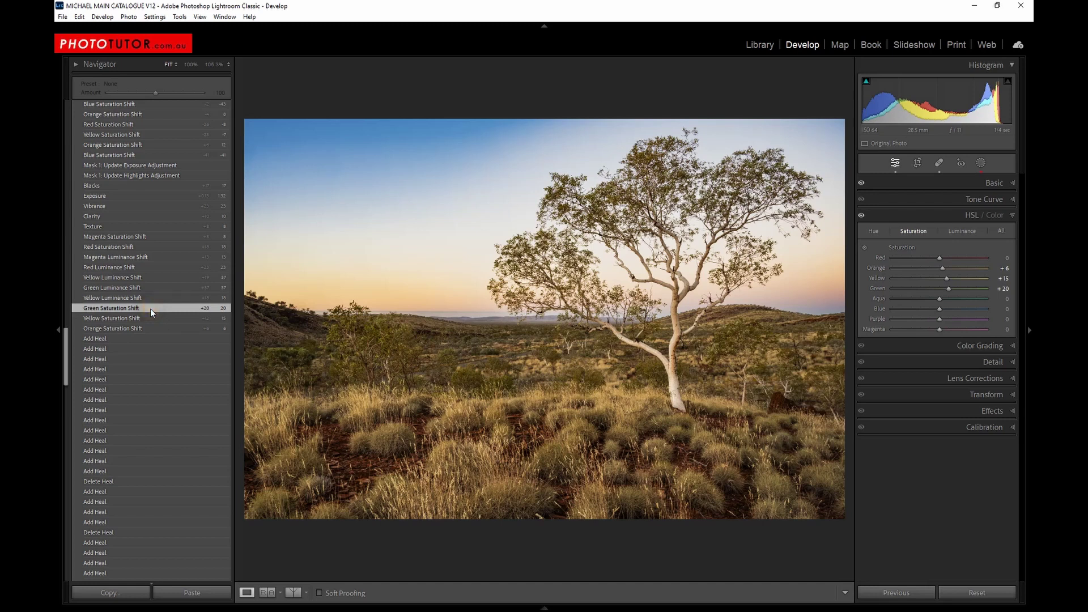
left_click(145, 236)
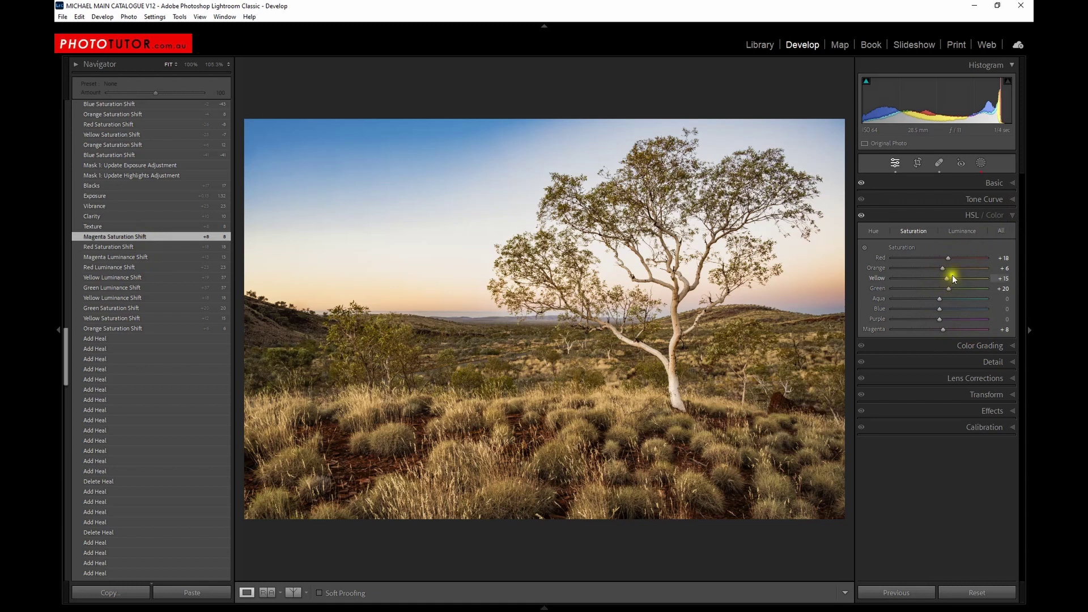
Step: Review the HSL luminance and saturation settings, and compare the photo before the color shifts with the Magenta Saturation Shift state
left_click(974, 237)
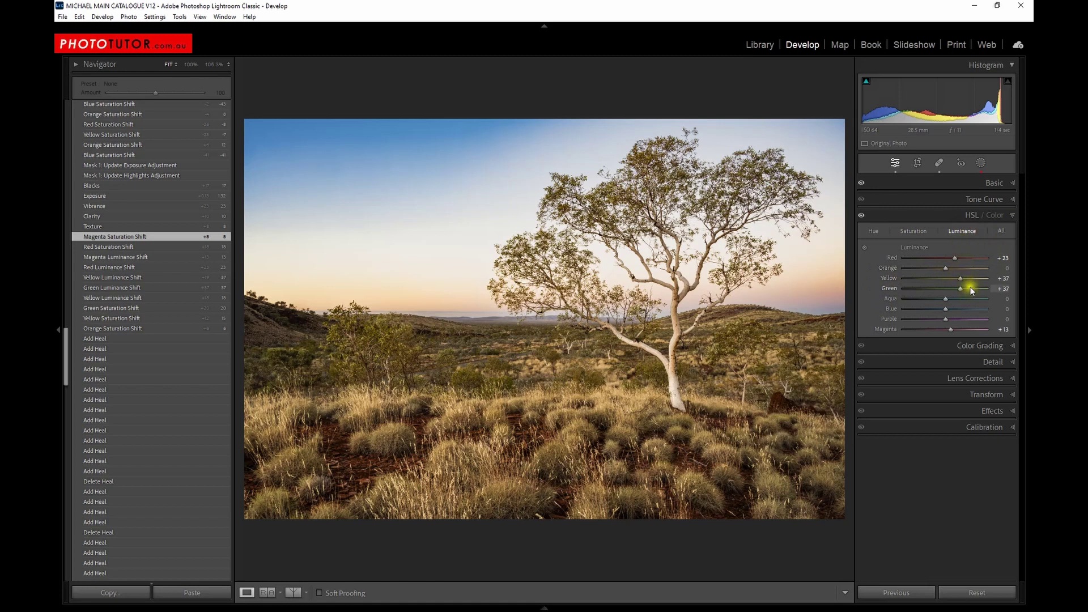
left_click(914, 232)
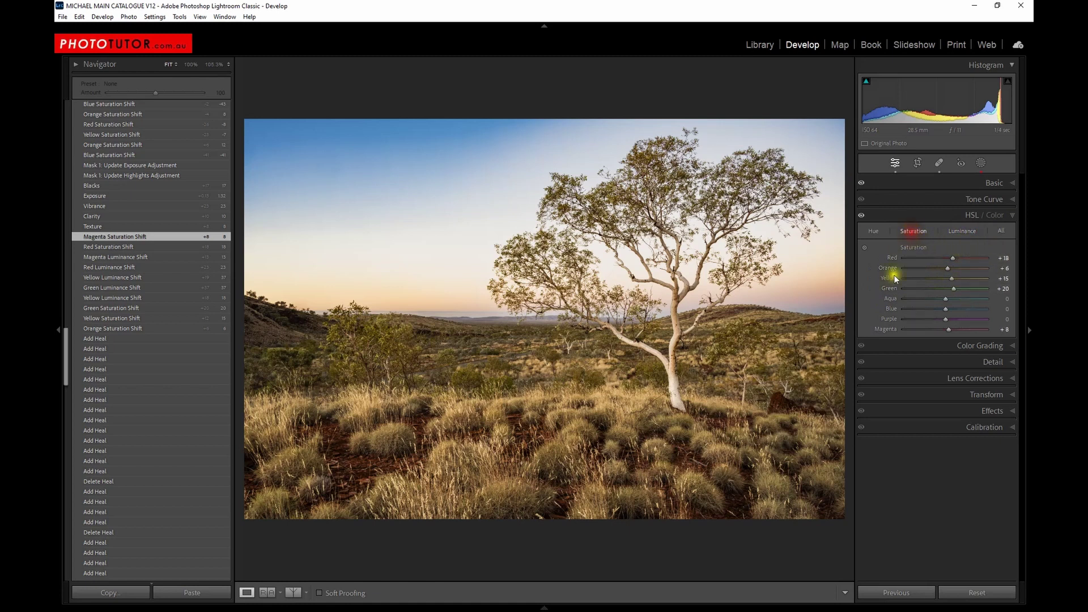
left_click(142, 339)
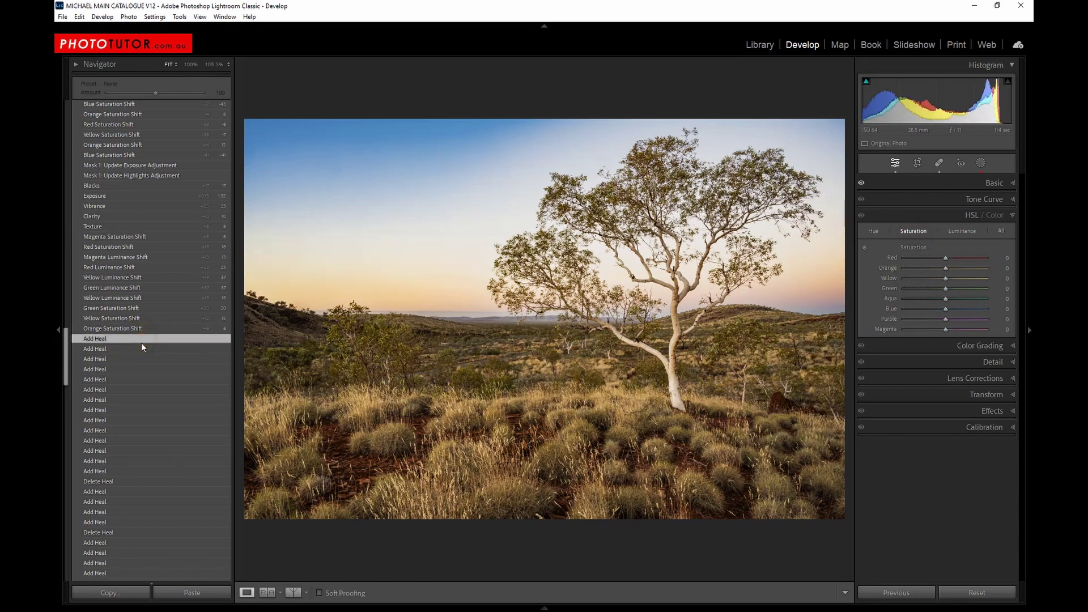
left_click(147, 236)
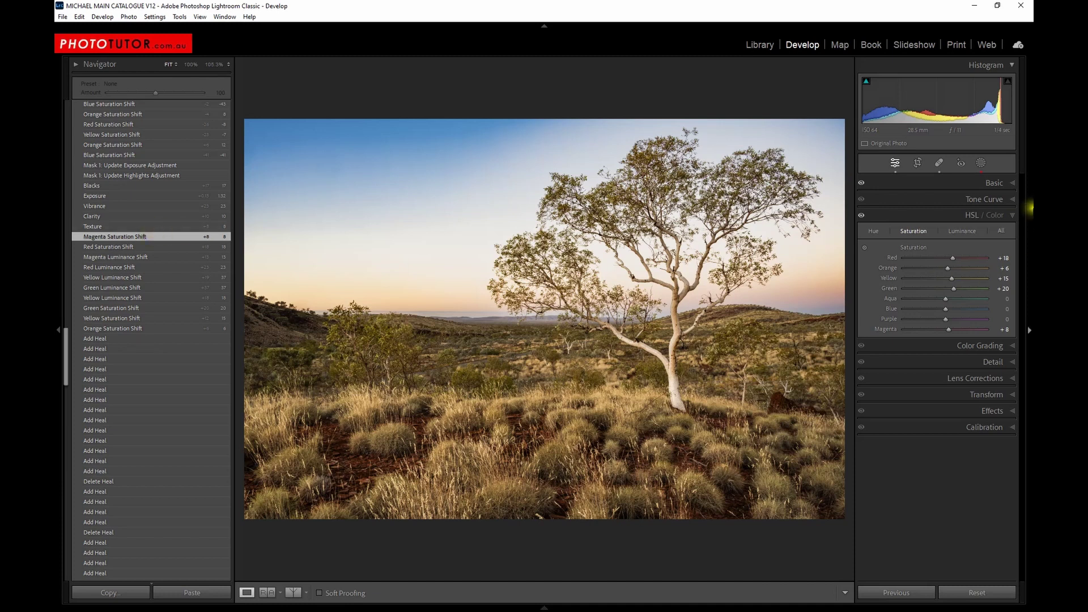
Step: Show the Basic adjustments and advance the photo to the Texture +8 history state
left_click(933, 182)
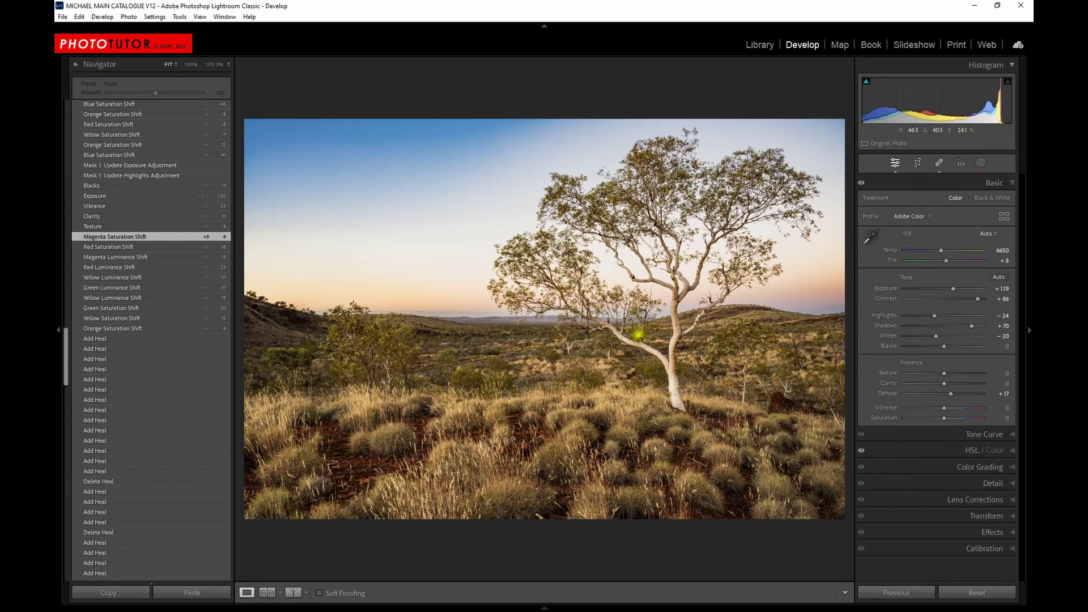
left_click(141, 227)
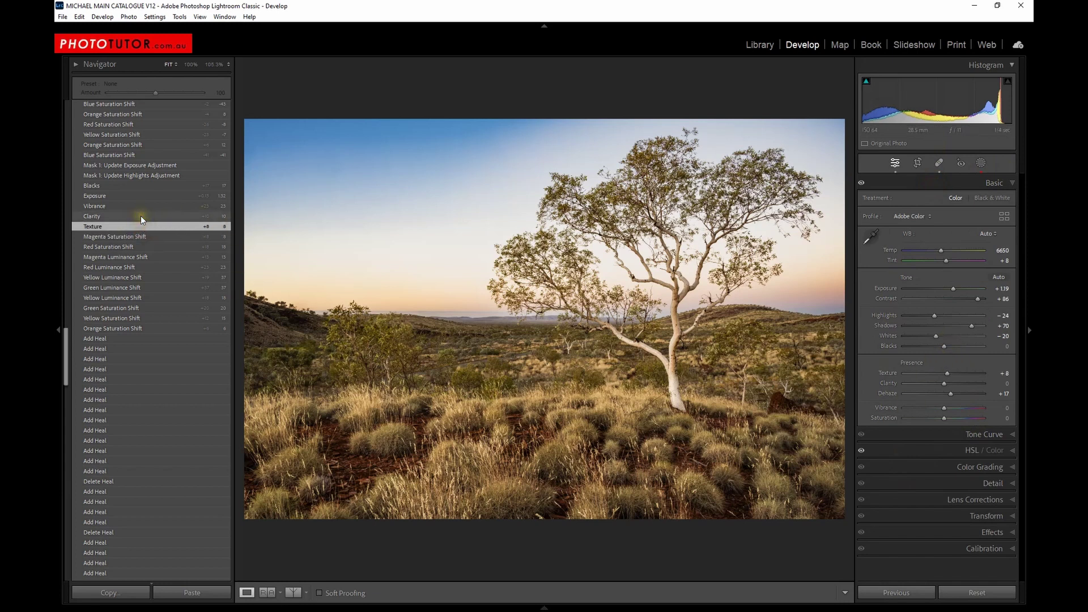
Step: Advance the photo to the Clarity +10 history state and compare the foreground grass at 100% with the Magenta Saturation Shift state
left_click(141, 216)
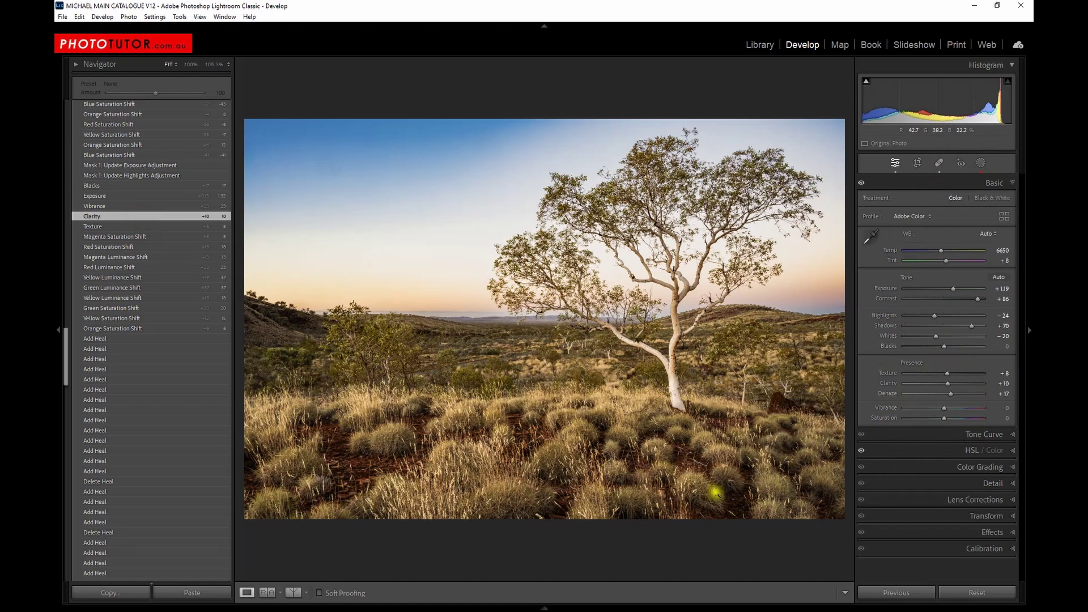
left_click(584, 462)
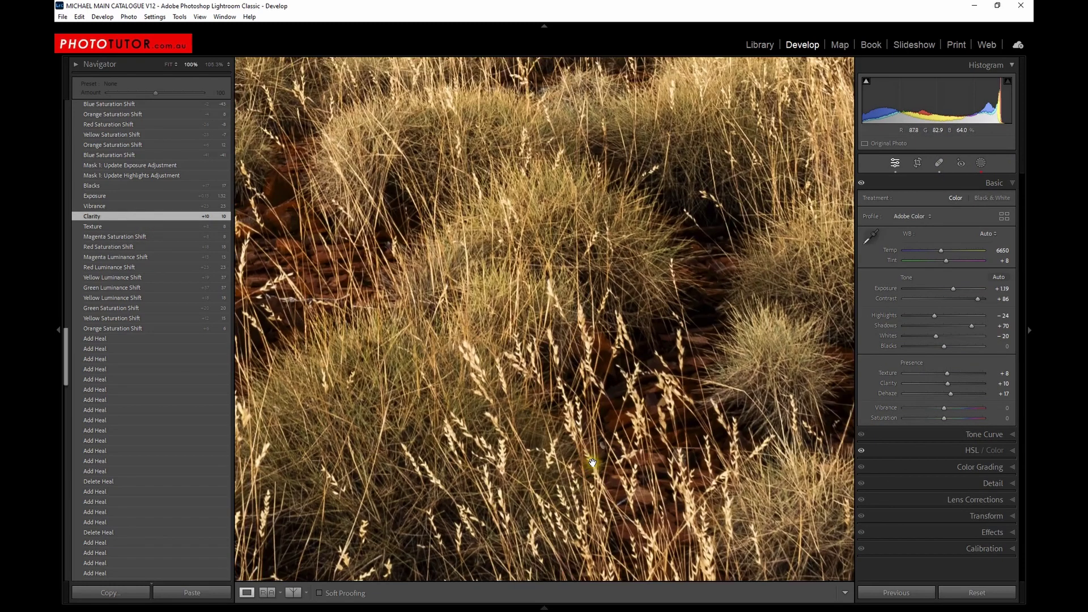
left_click_drag(594, 462, 582, 274)
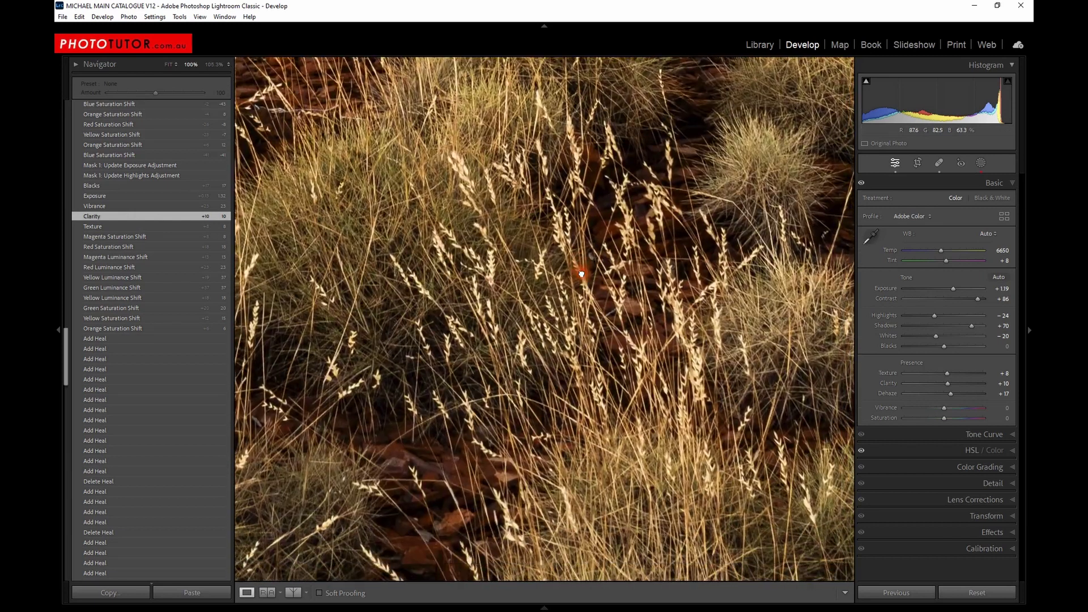
left_click(135, 236)
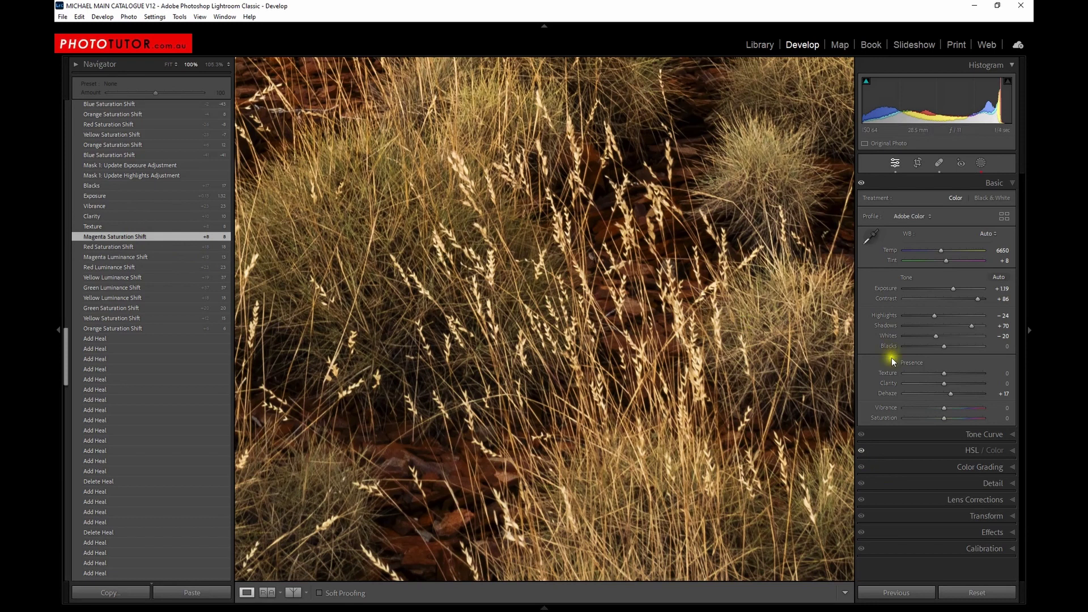
left_click(135, 216)
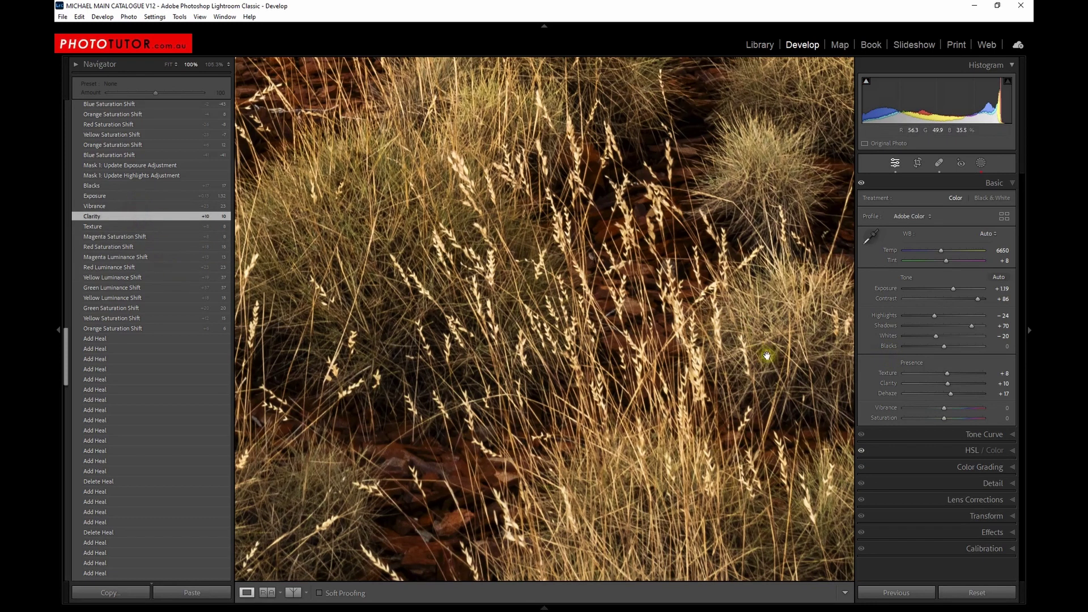
left_click(729, 383)
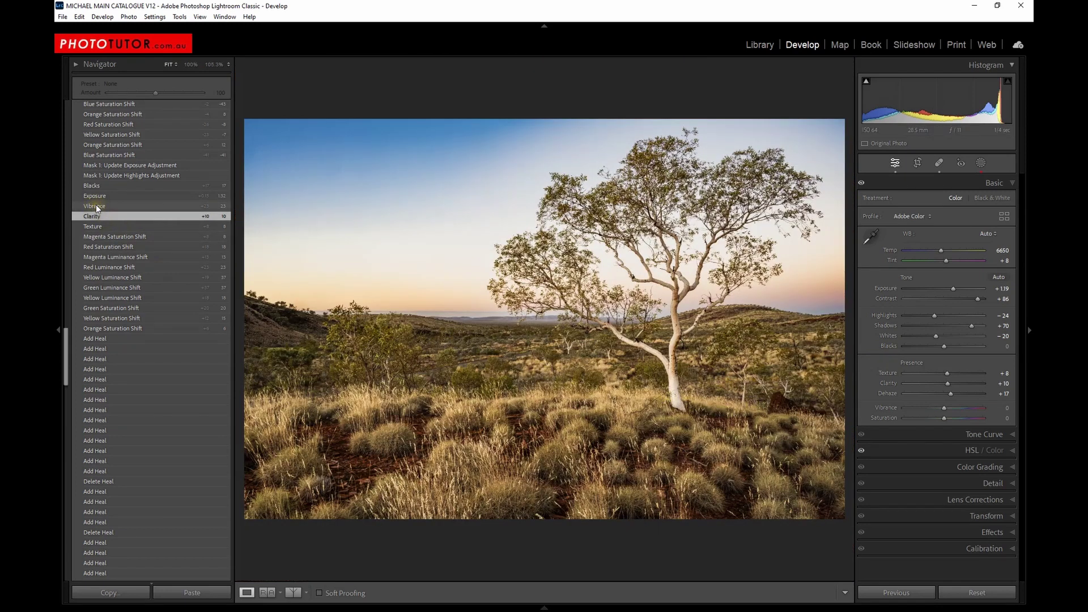
Step: Advance the photo through the Vibrance +23, Exposure +1.32 and Blacks +17 history states
left_click(96, 207)
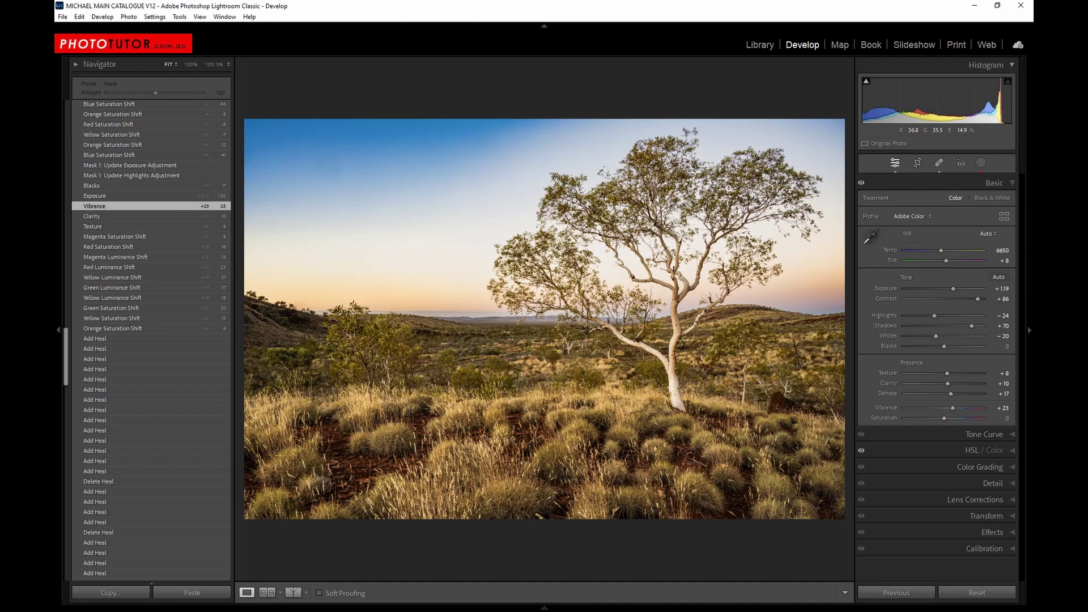
left_click(130, 196)
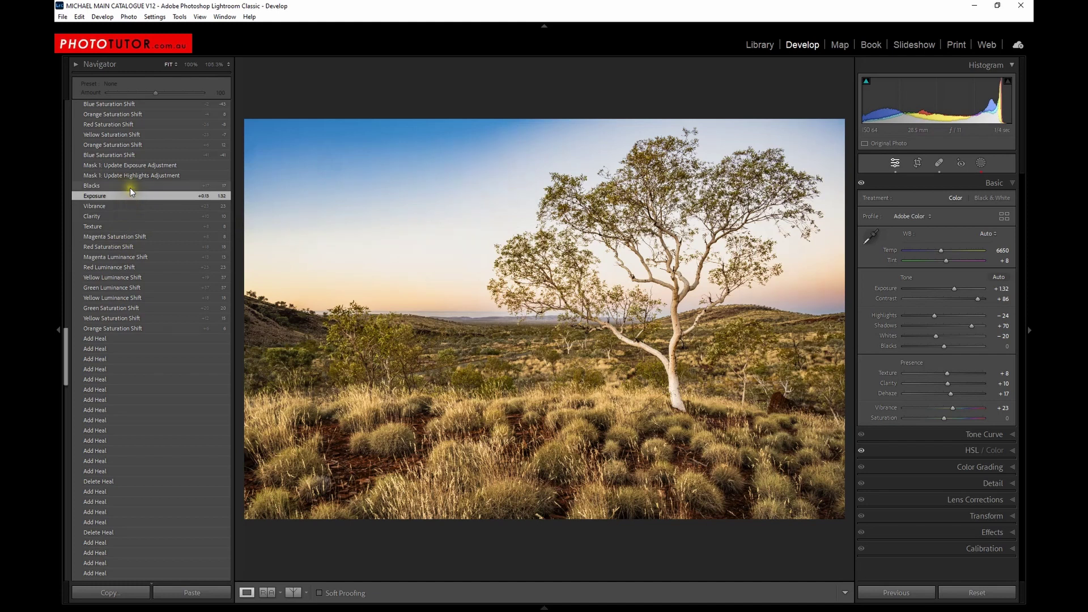
left_click(130, 188)
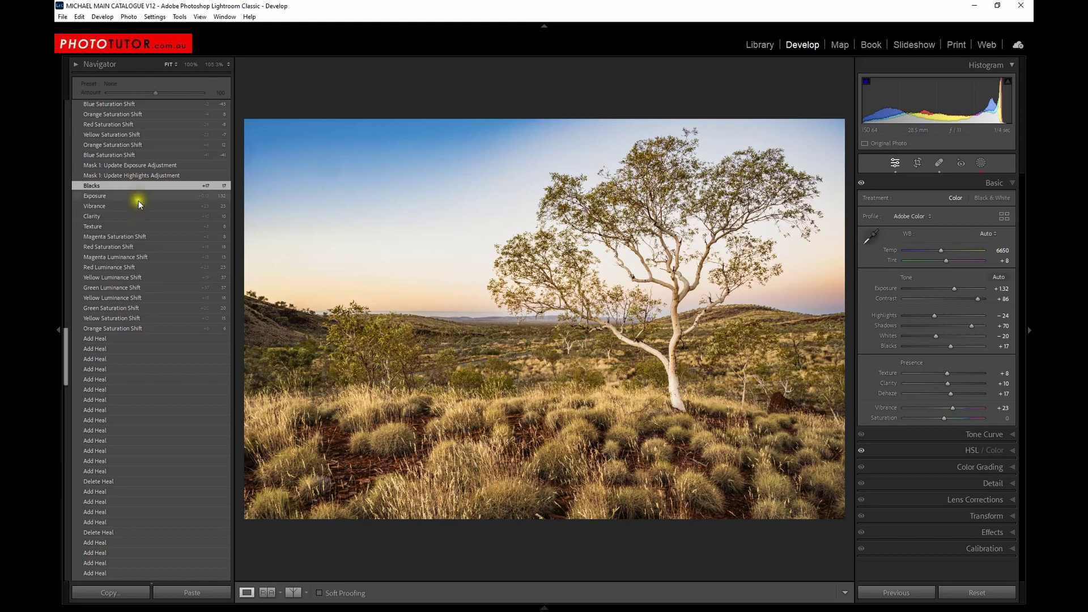
Step: Advance the photo to the Mask 1 highlights and exposure adjustment states, comparing the sky with the neighbouring blue and orange saturation states
scroll(139, 200, "up", 5)
left_click(118, 317)
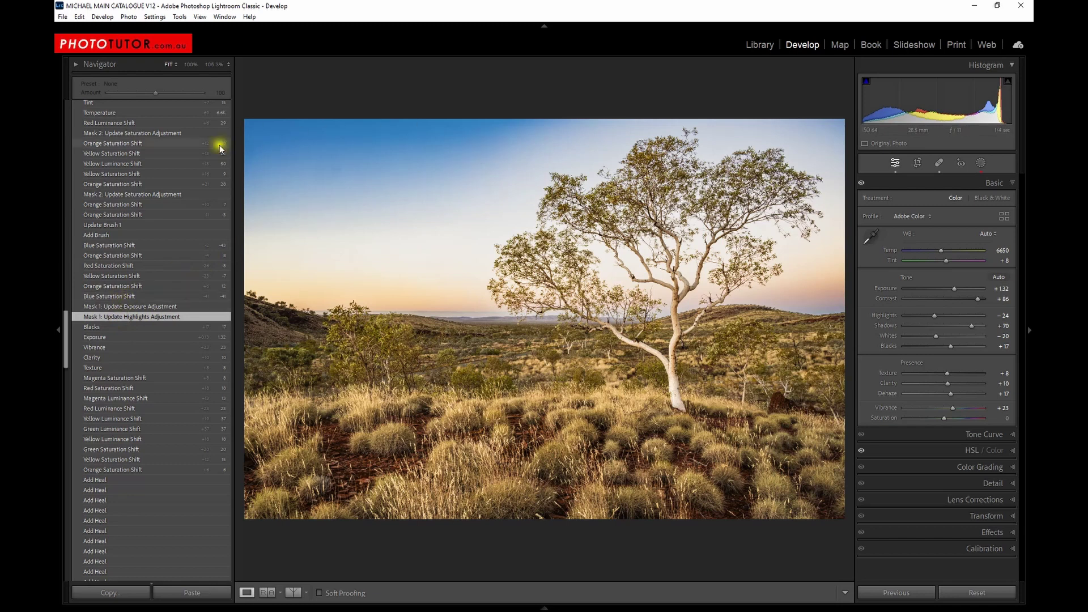
left_click(134, 297)
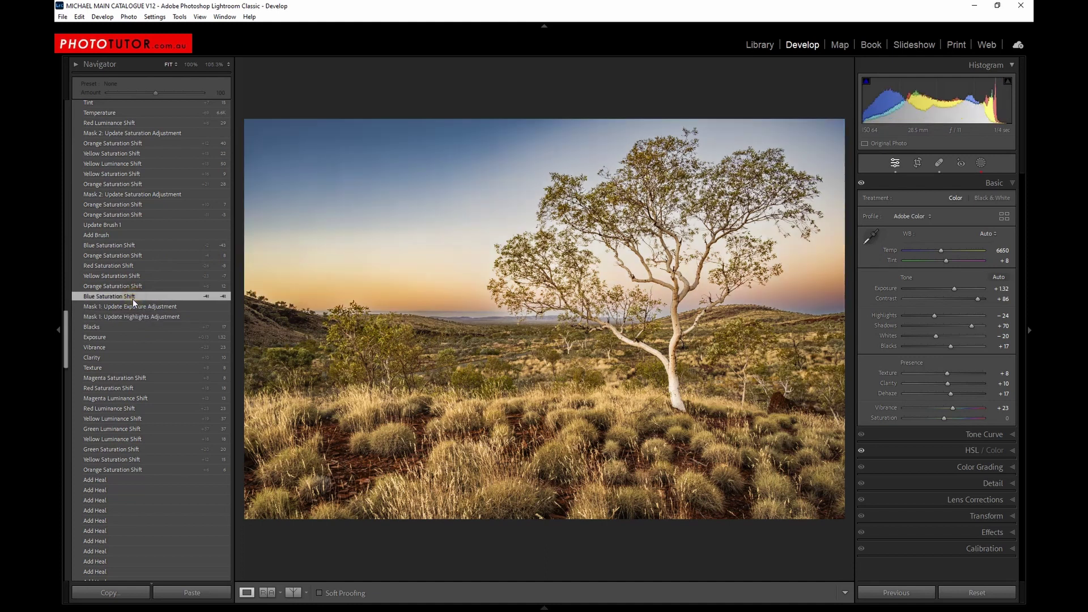
left_click(135, 286)
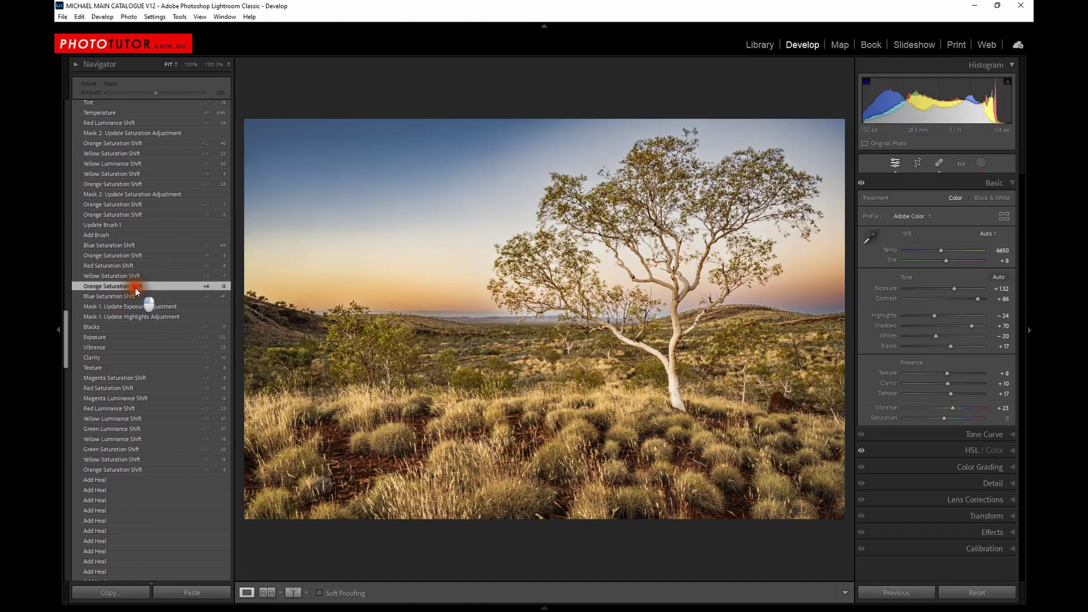
left_click(133, 296)
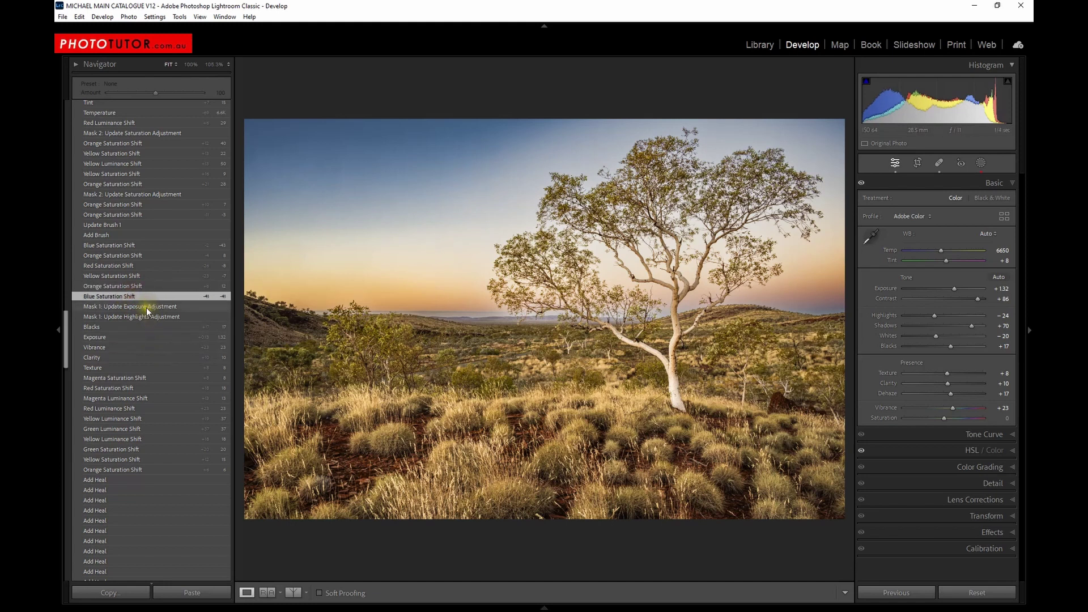
left_click(147, 306)
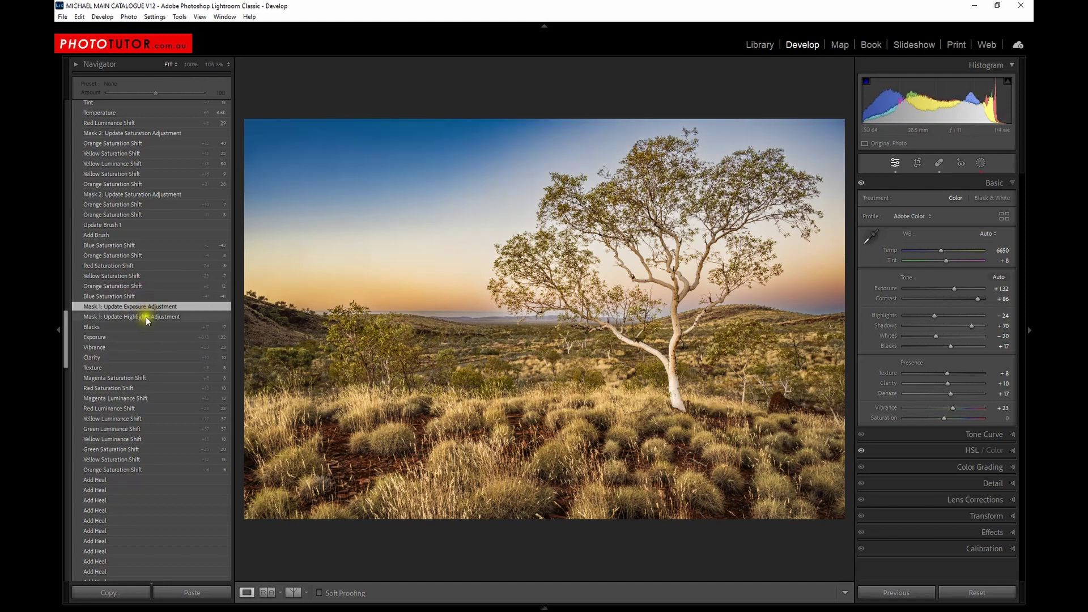
left_click(146, 317)
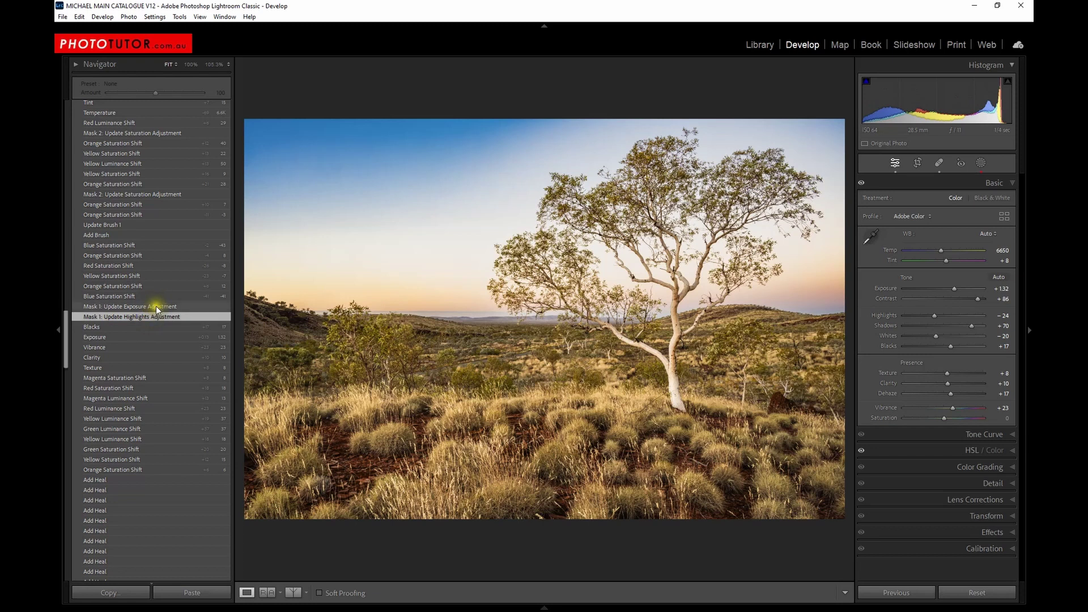
left_click(156, 306)
Step: Advance the photo through the saturation history states to yellow -7, red -8, orange +8 and blue -43, and show the HSL sliders
left_click(134, 285)
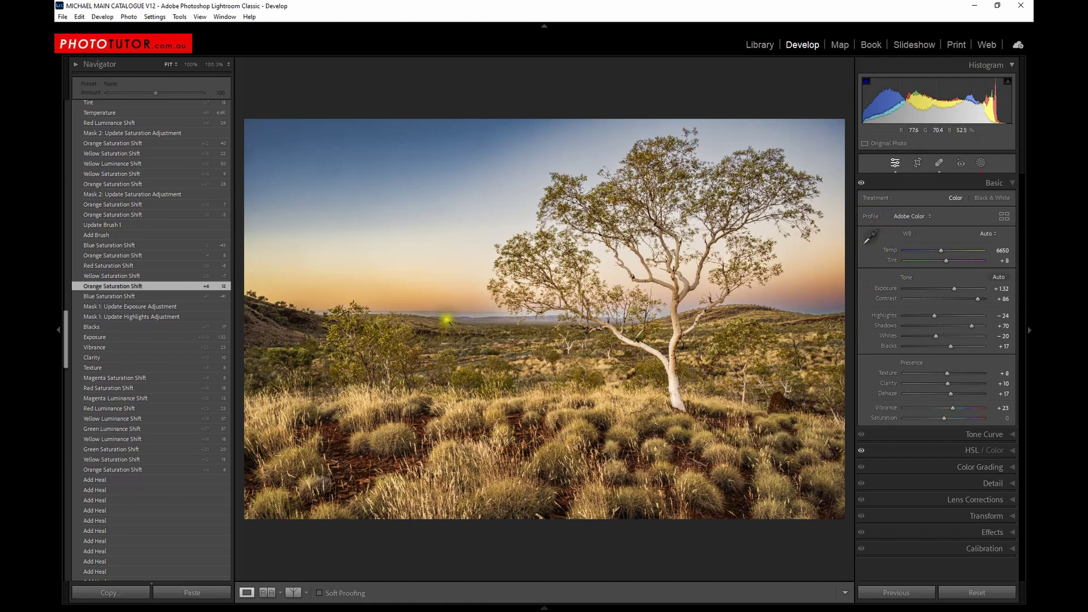
left_click(135, 276)
left_click(134, 266)
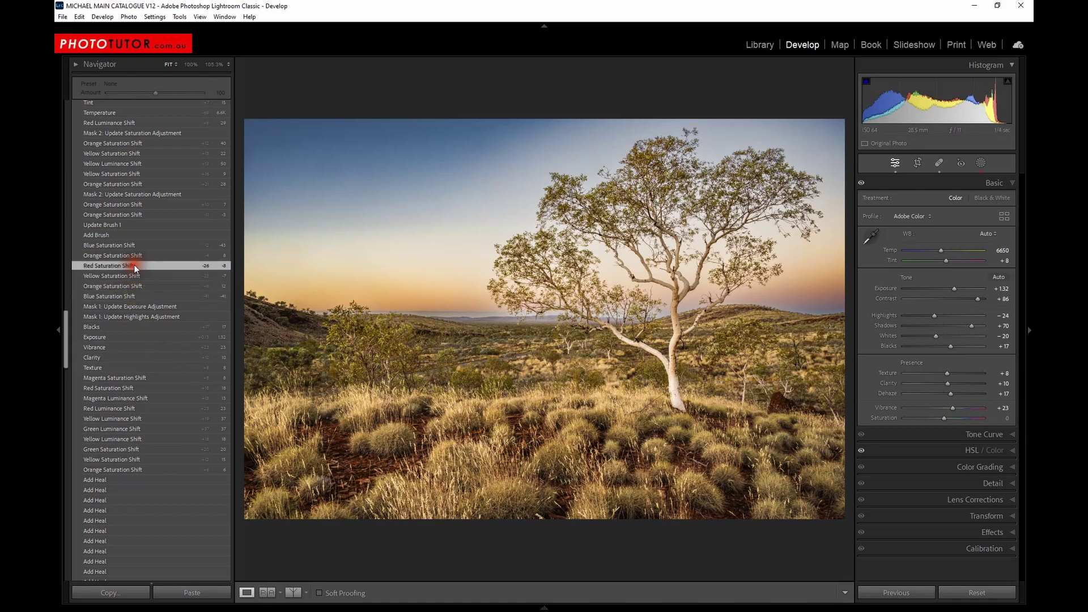
left_click(132, 256)
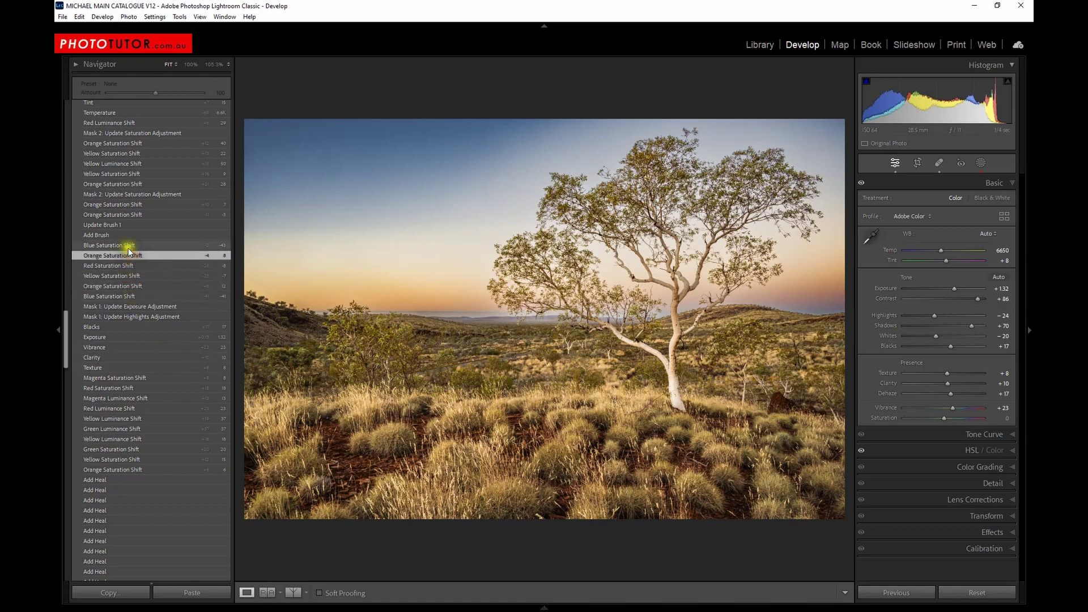
left_click(130, 246)
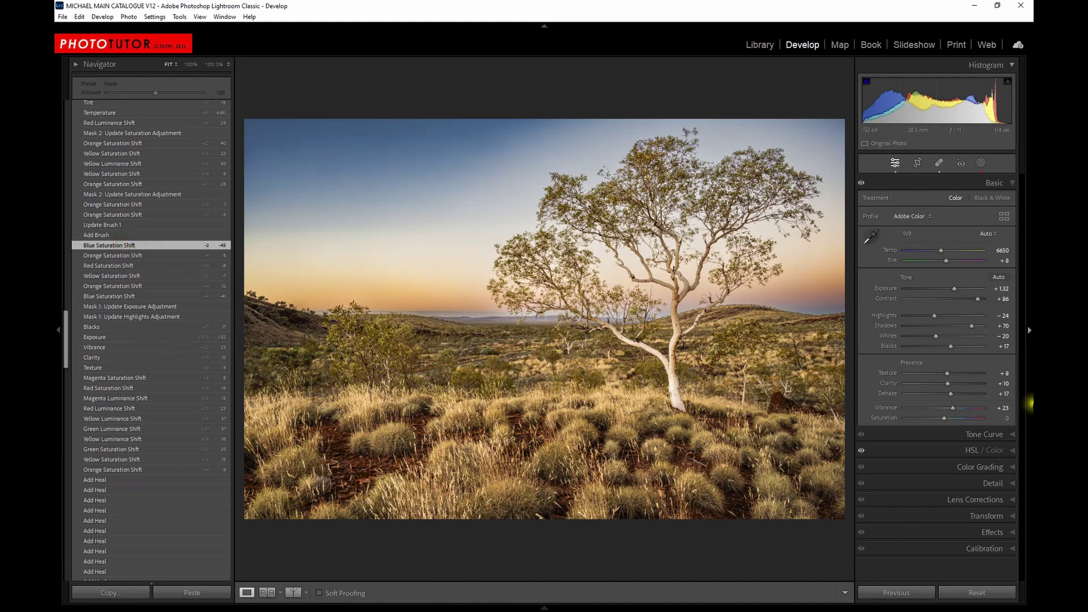
left_click(938, 451)
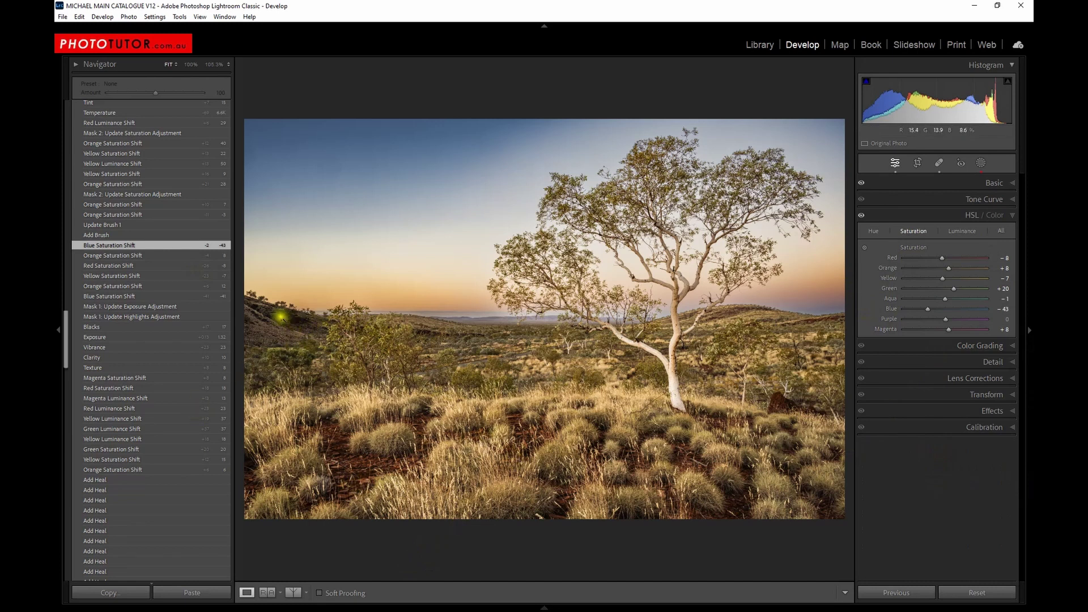
Step: Advance the photo through the Add Brush state to the first Mask 2: Update Saturation Adjustment history state
scroll(139, 266, "up", 3)
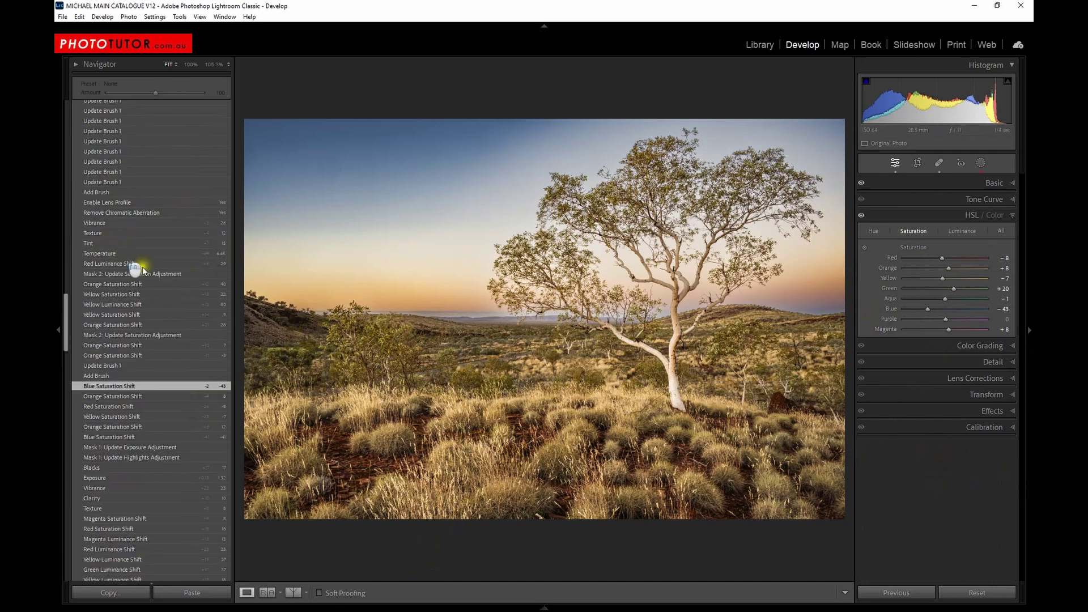
left_click(135, 376)
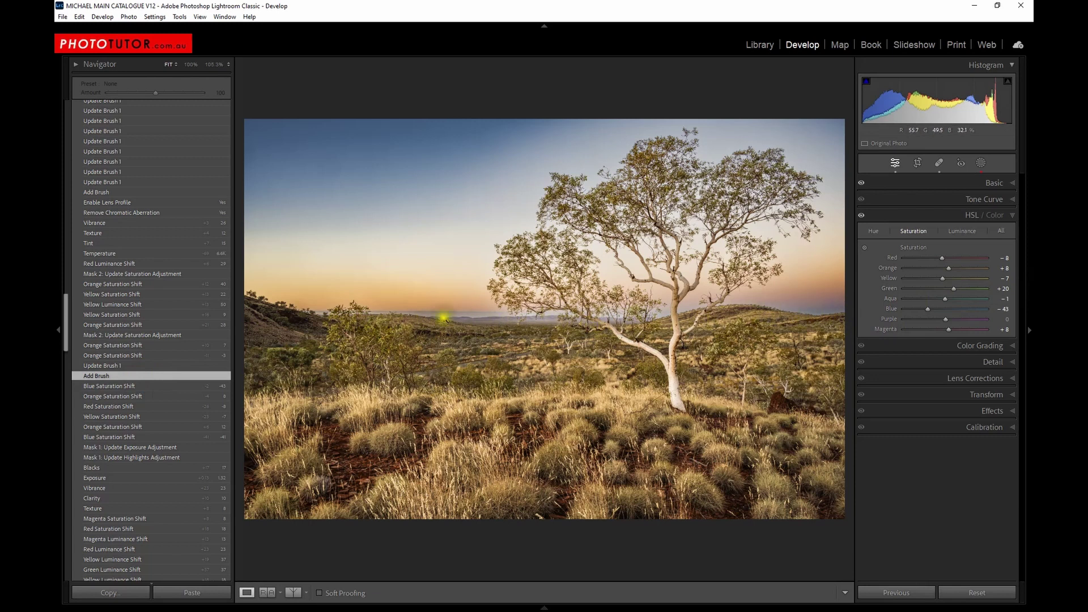
left_click(122, 337)
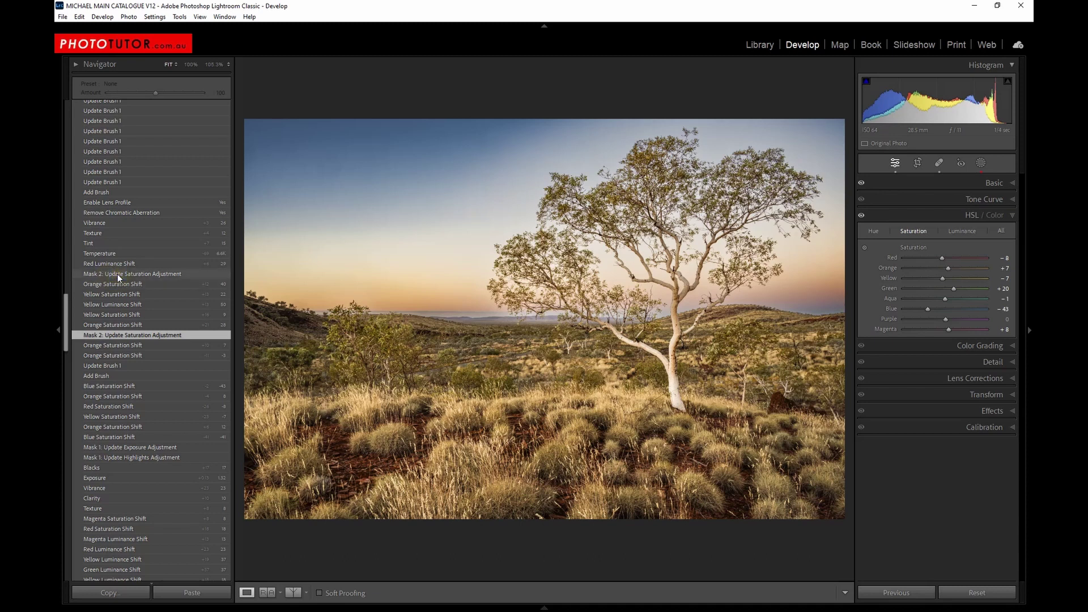
Step: Advance the photo through the Yellow Luminance Shift and the orange and yellow saturation history states to orange +40 and yellow +22
left_click(116, 286)
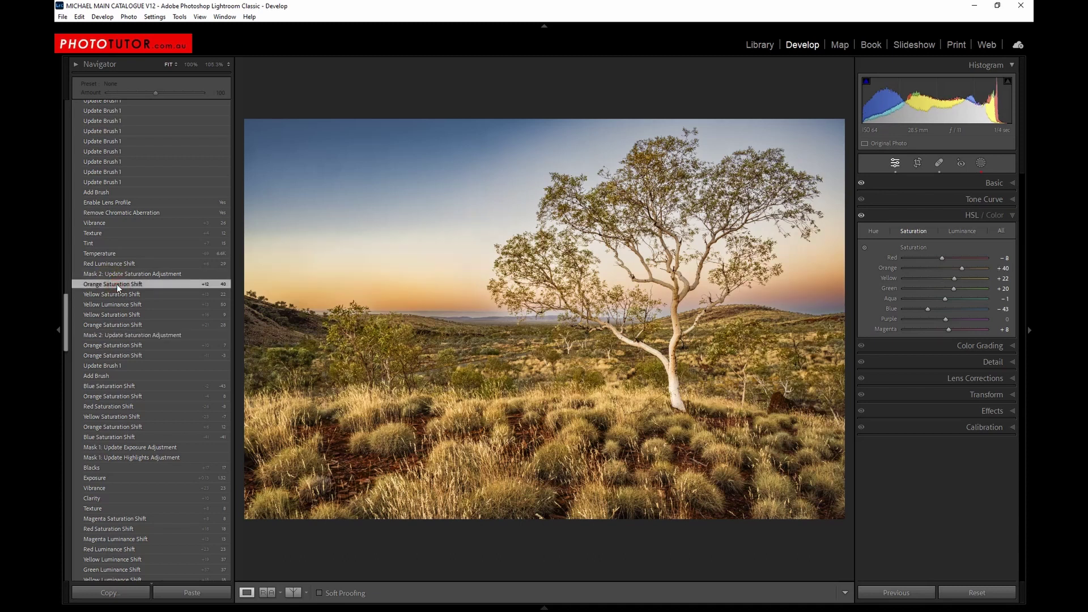
left_click(123, 326)
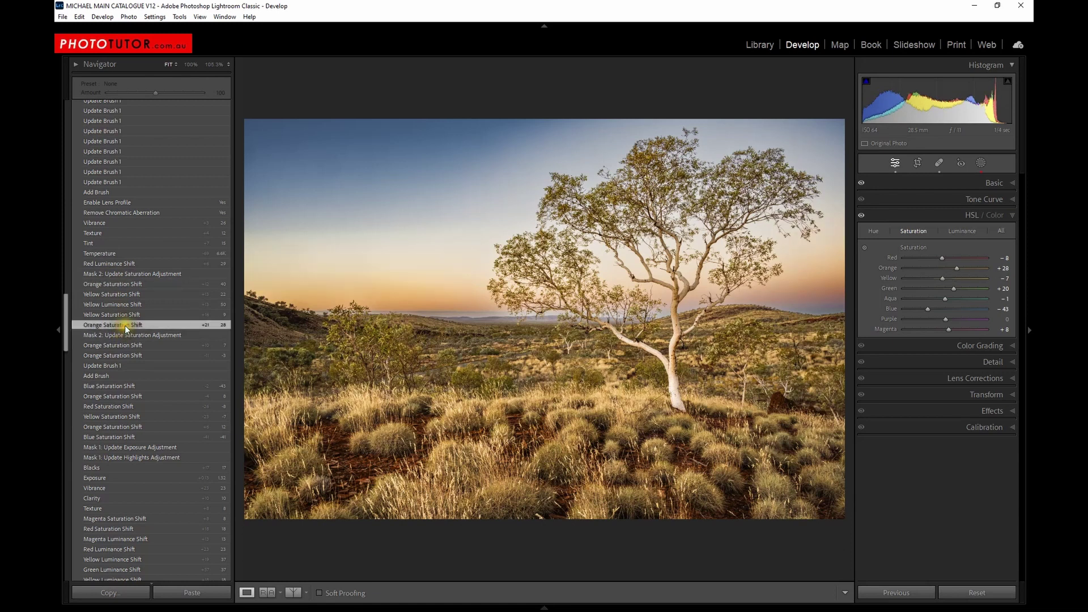
left_click(127, 315)
left_click(124, 304)
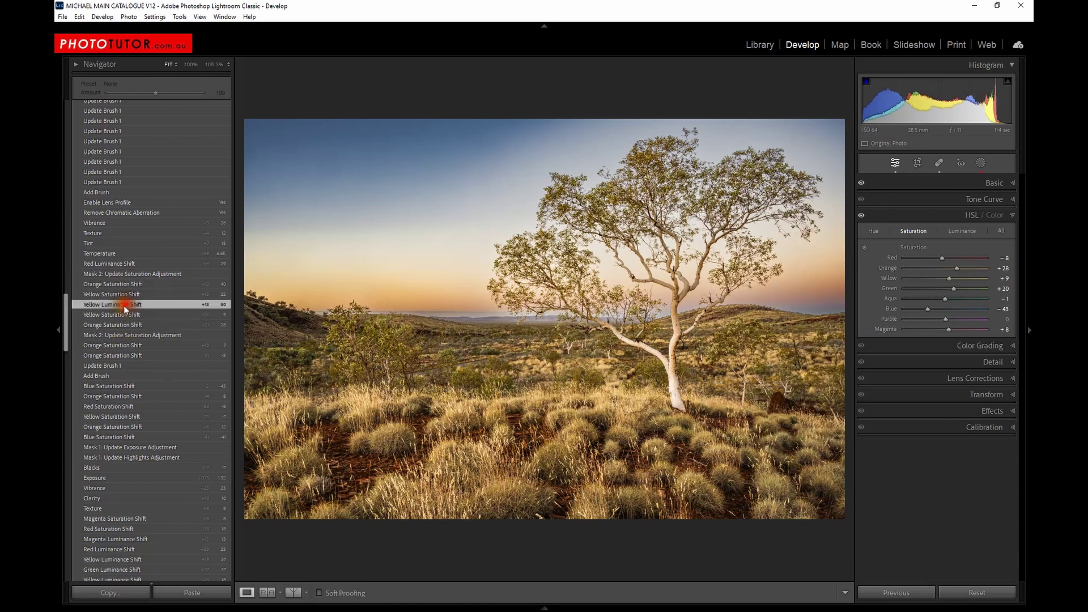
left_click(124, 295)
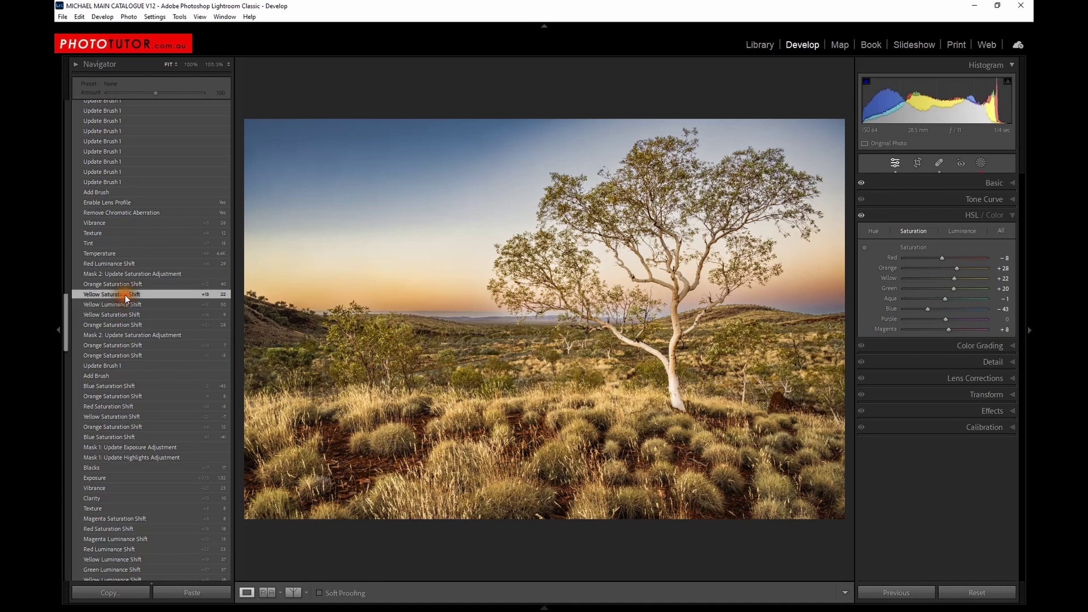
left_click(124, 284)
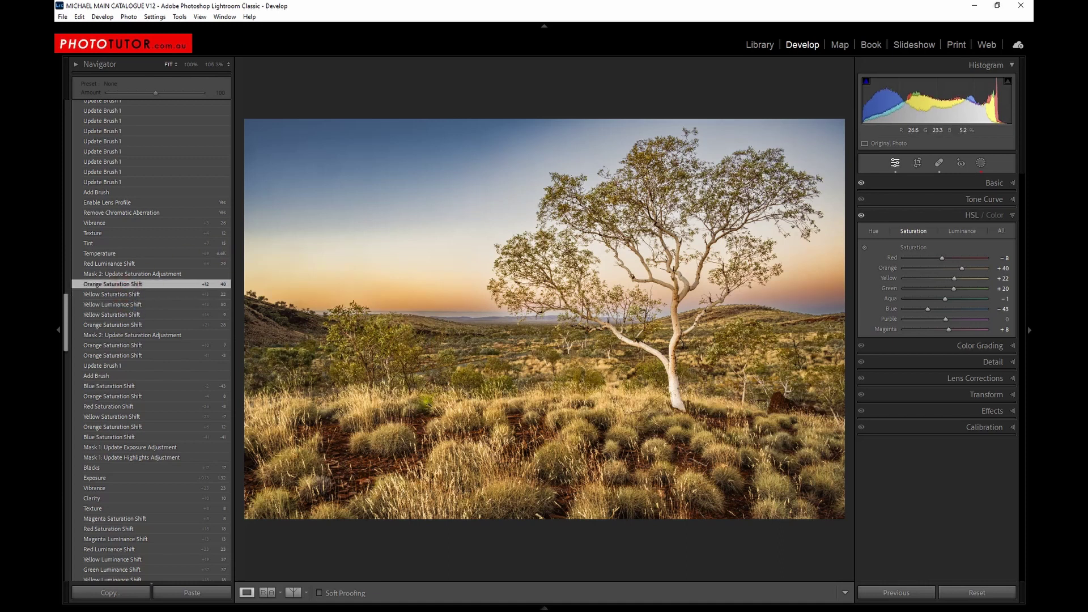
Step: Advance the photo to the second Mask 2: Update Saturation Adjustment state and compare it with the Orange Saturation Shift +40 state
left_click(137, 275)
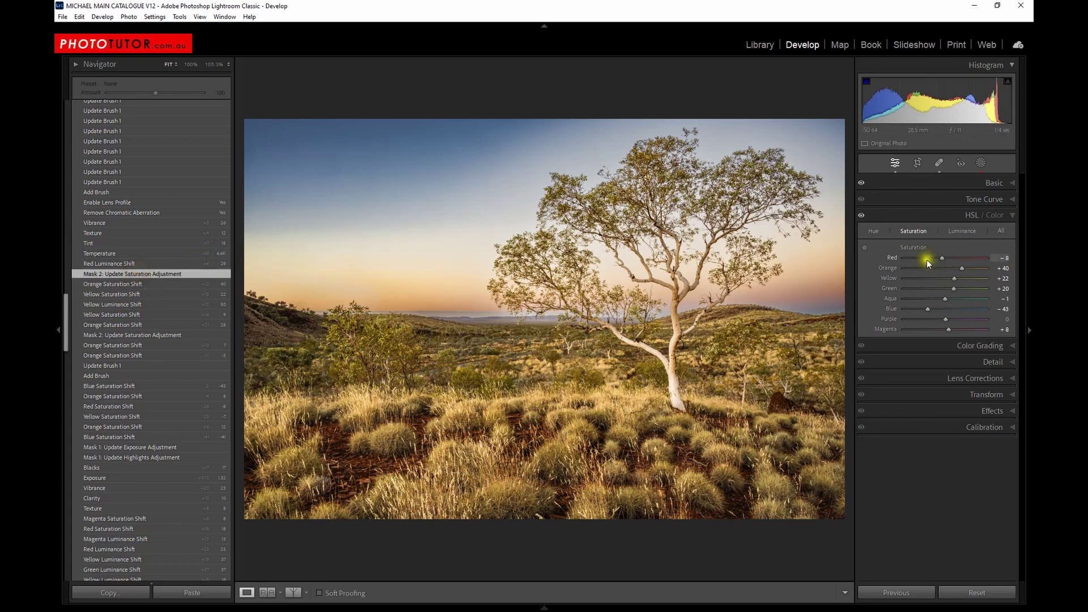
left_click(134, 284)
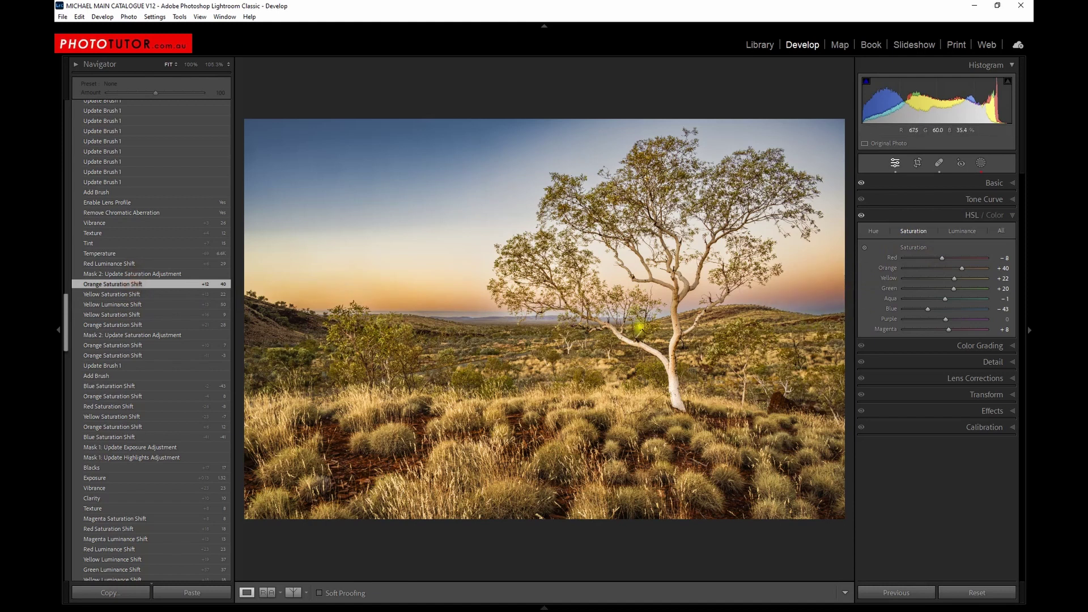
left_click(113, 275)
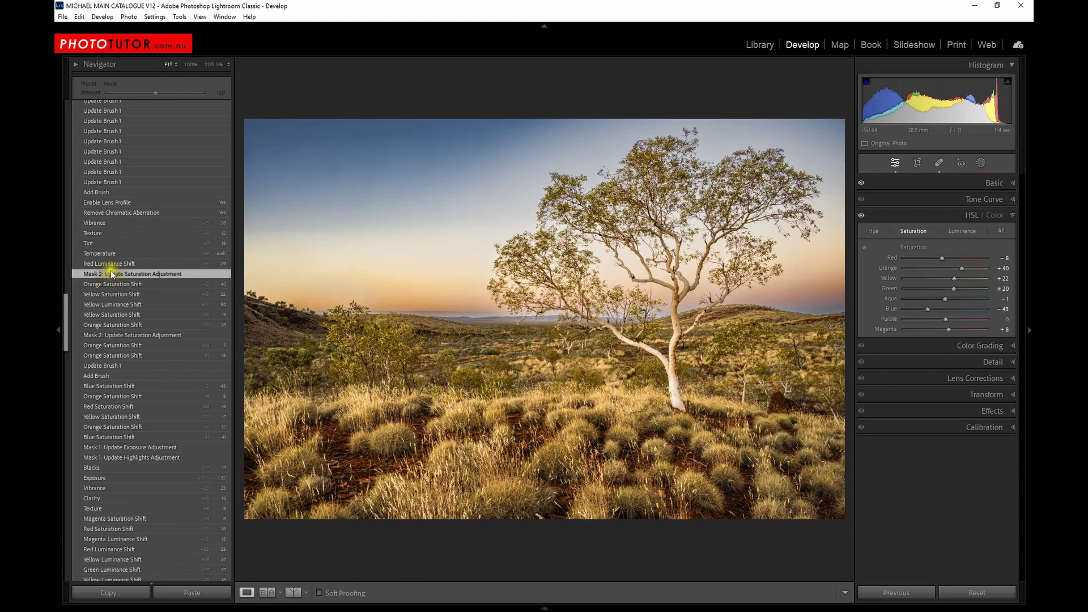
Step: Advance the photo through the Red Luminance Shift, Temperature 6581 and Tint +15 history states, and show the Basic adjustments
left_click(111, 264)
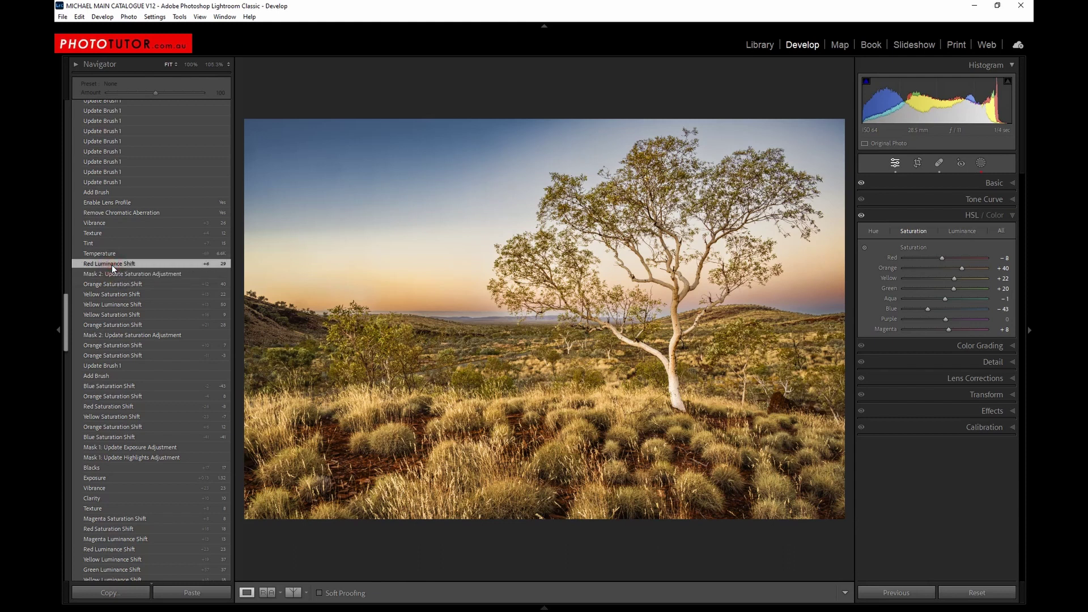
left_click(114, 255)
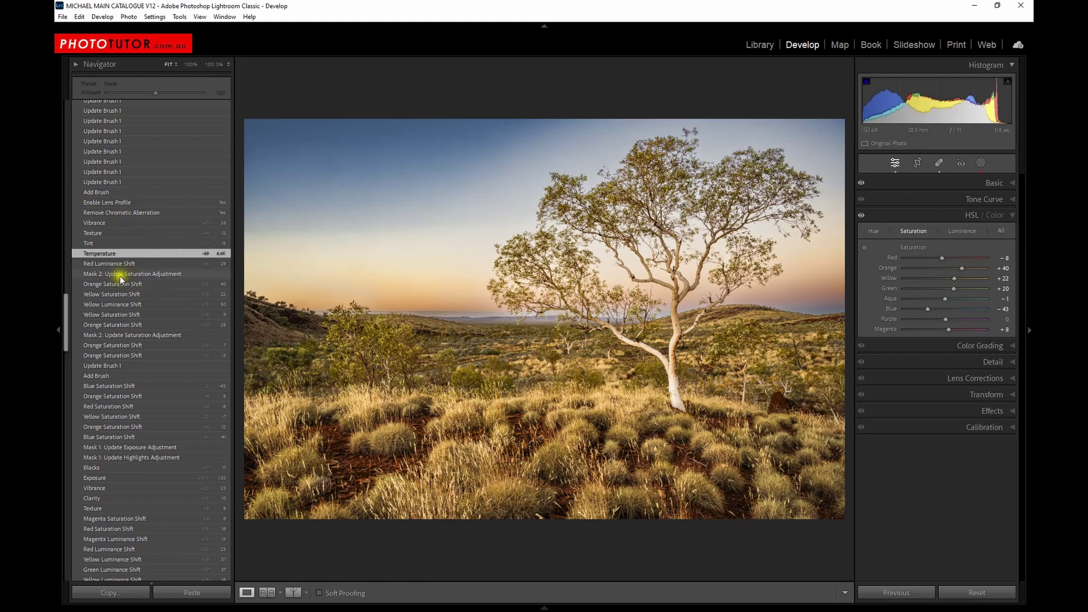
left_click(124, 244)
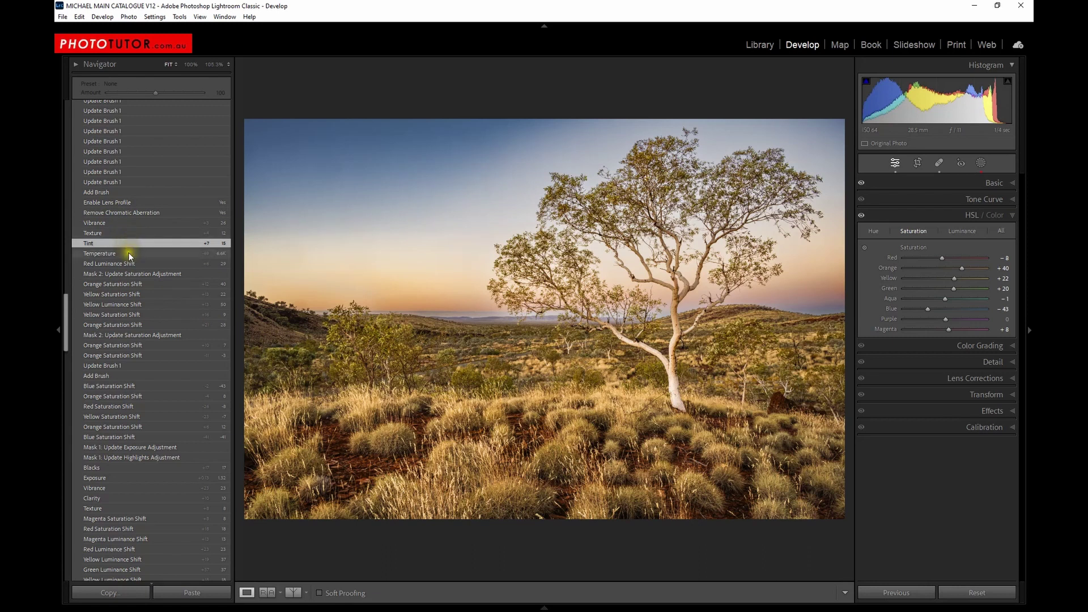
left_click(932, 184)
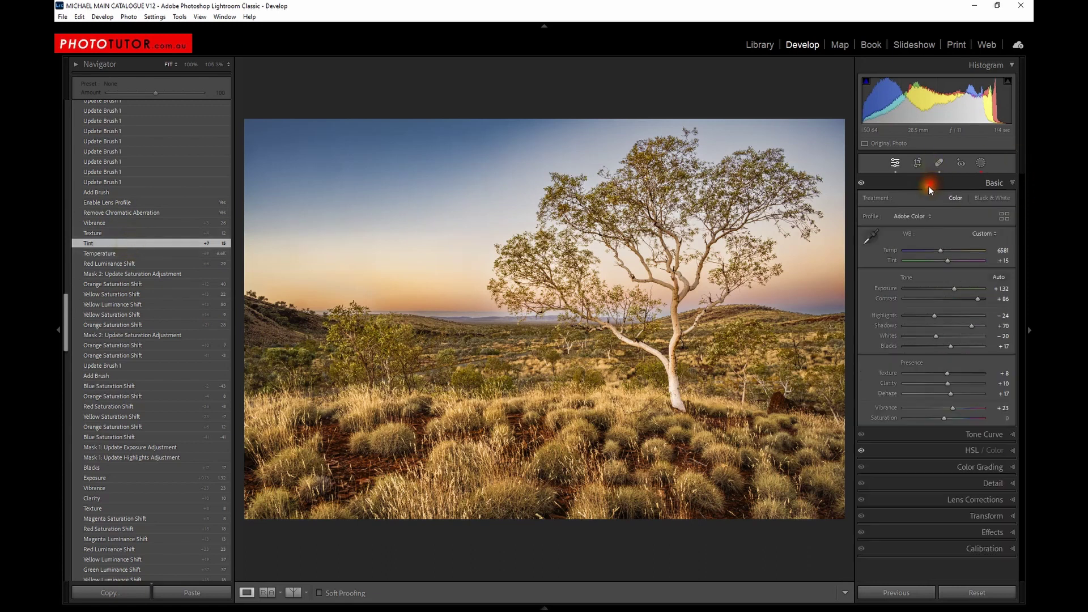
Step: Compare the Red Luminance Shift history state with the Temperature 6581 and Tint +15 states
left_click(122, 264)
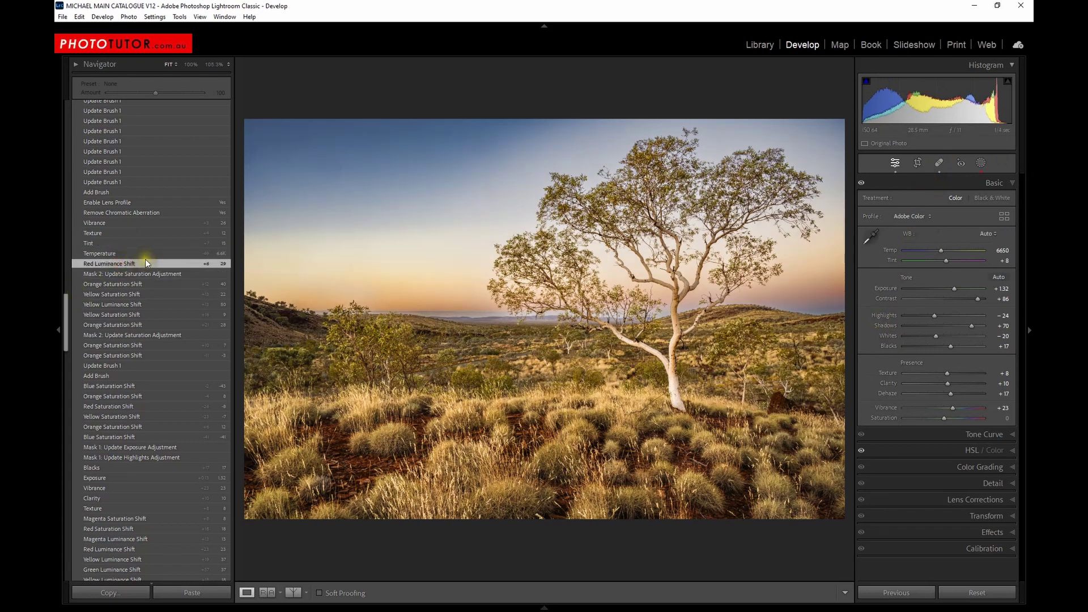
left_click(145, 253)
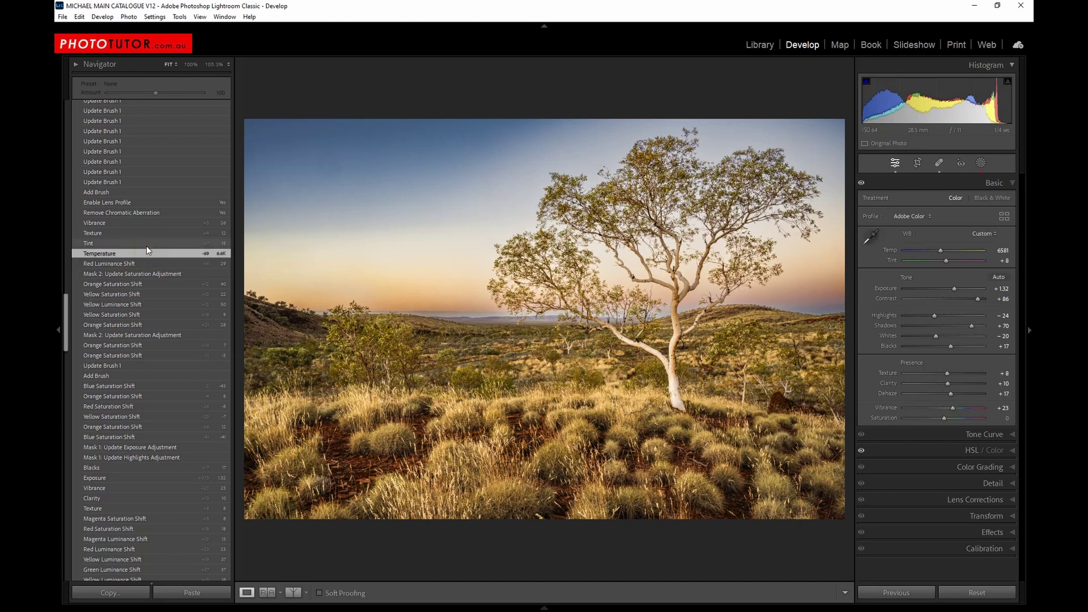
left_click(147, 246)
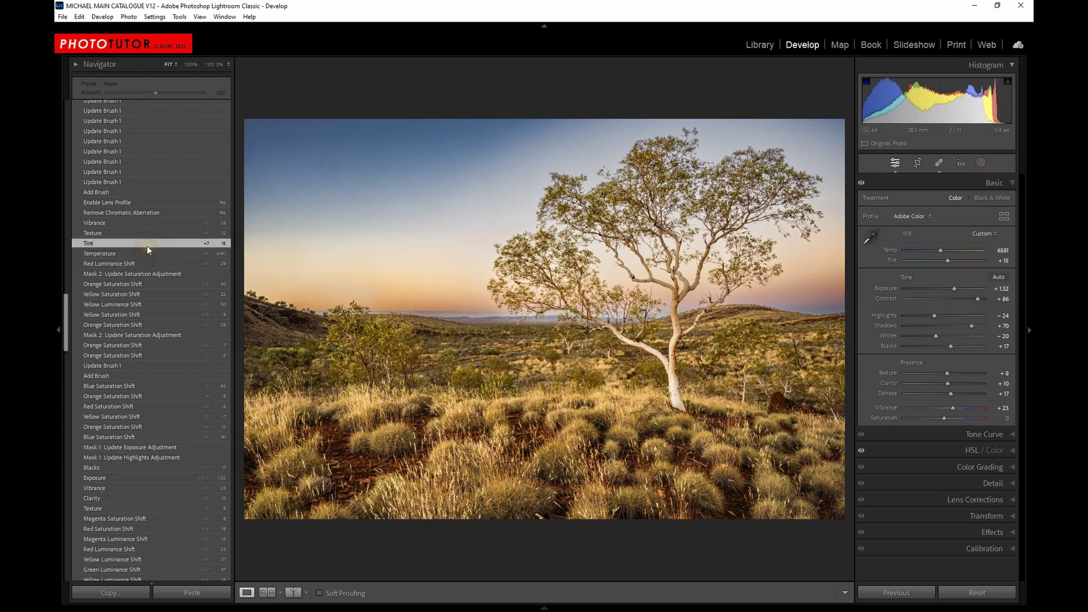
Step: Advance the photo through the Texture +12, Vibrance +26, Remove Chromatic Aberration and Enable Lens Profile history states
left_click(146, 234)
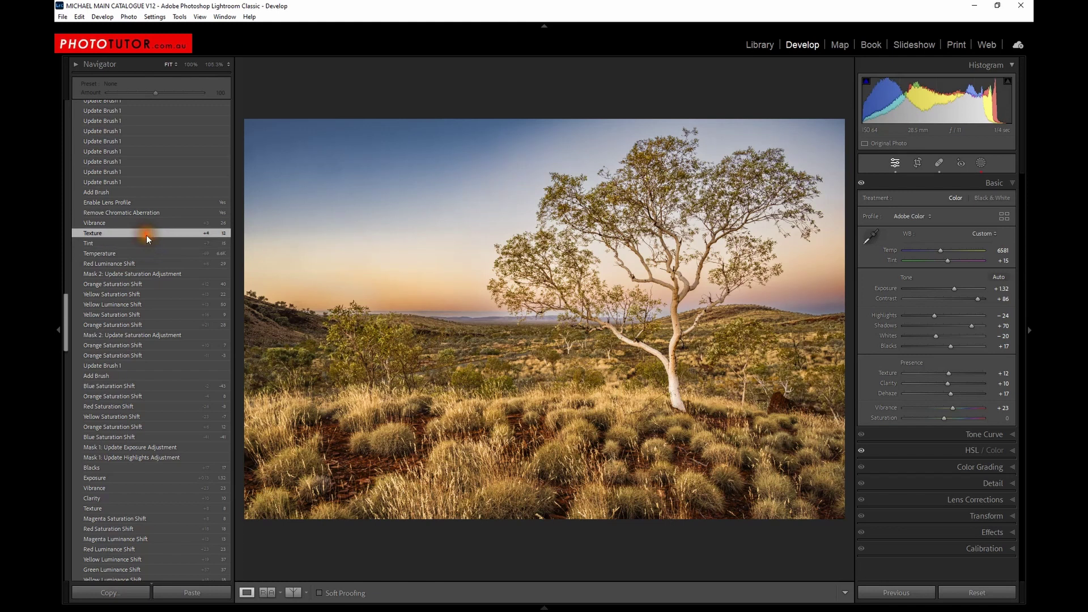
left_click(158, 222)
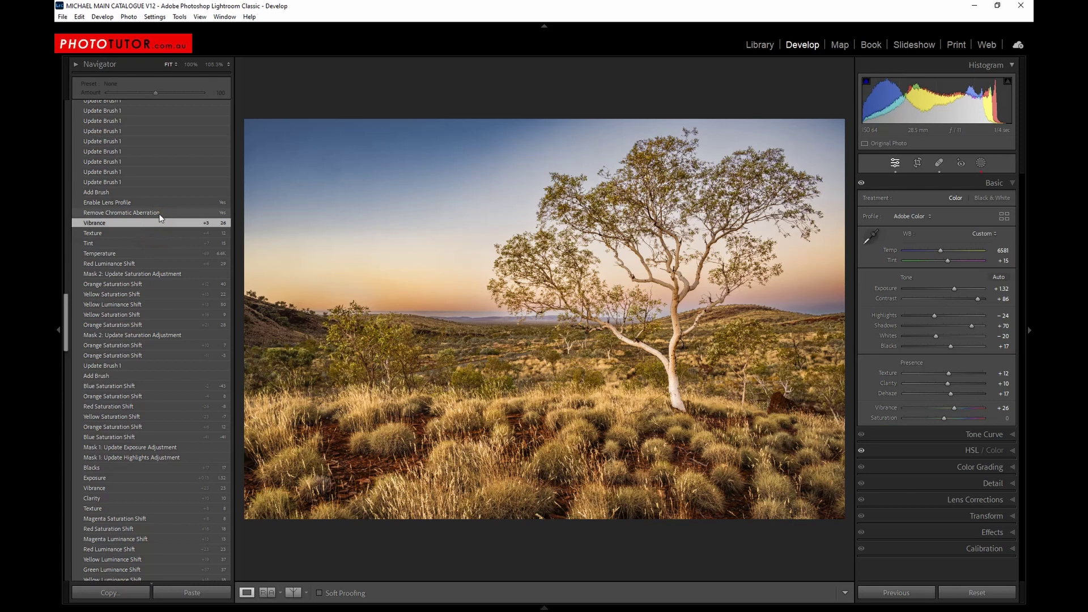
left_click(160, 215)
left_click(159, 214)
left_click(154, 204)
Step: Advance the photo to the last Mask 2: Update Exposure Adjustment state and compare it with the Update Brush 1 state just before it
scroll(154, 206, "up", 5)
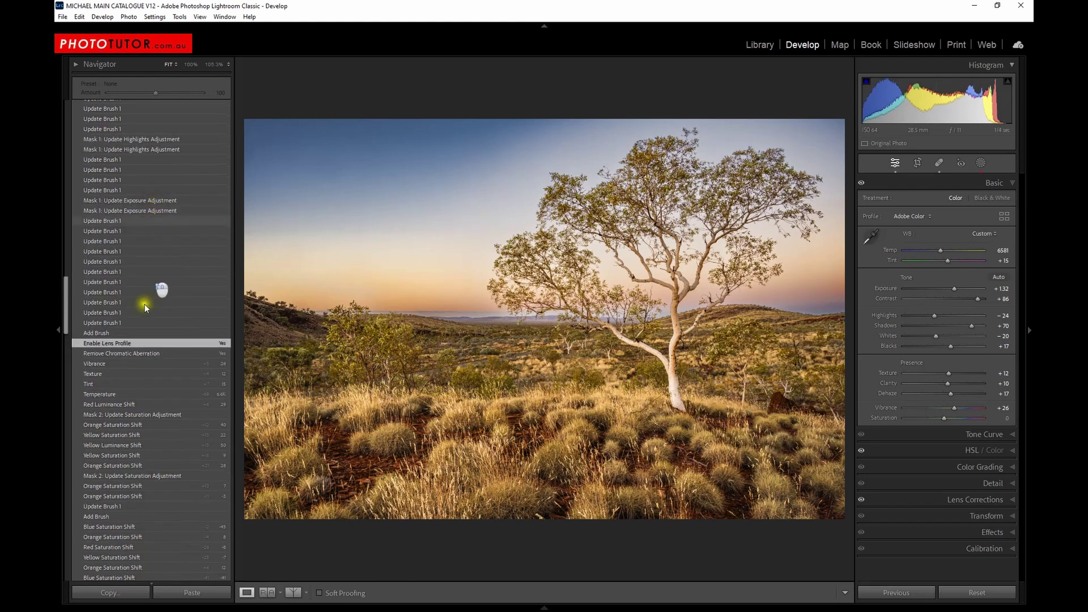
scroll(137, 328, "up", 5)
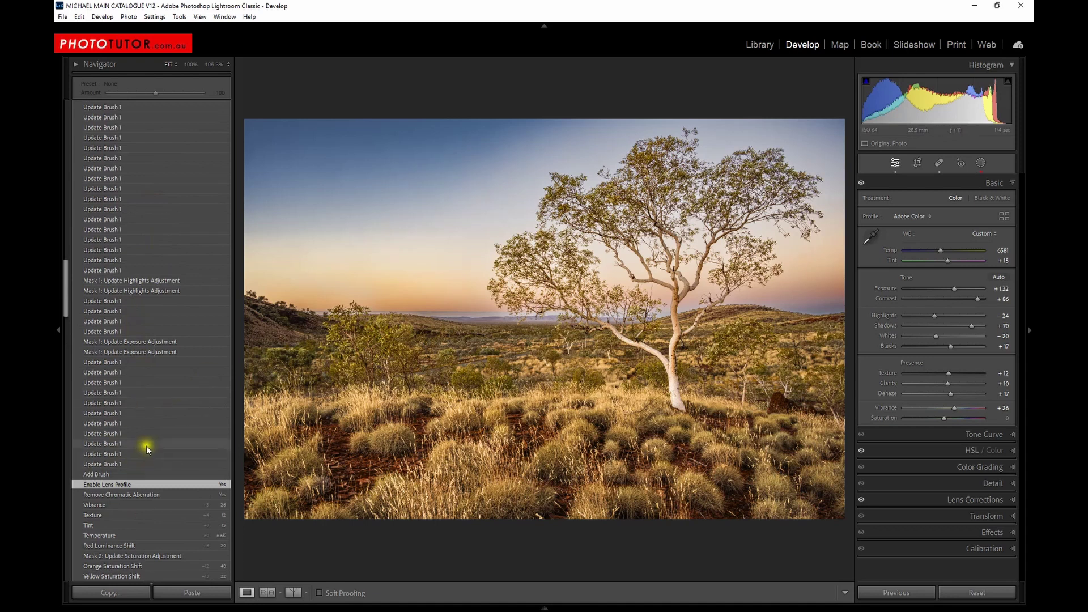
scroll(146, 445, "up", 5)
scroll(162, 342, "up", 8)
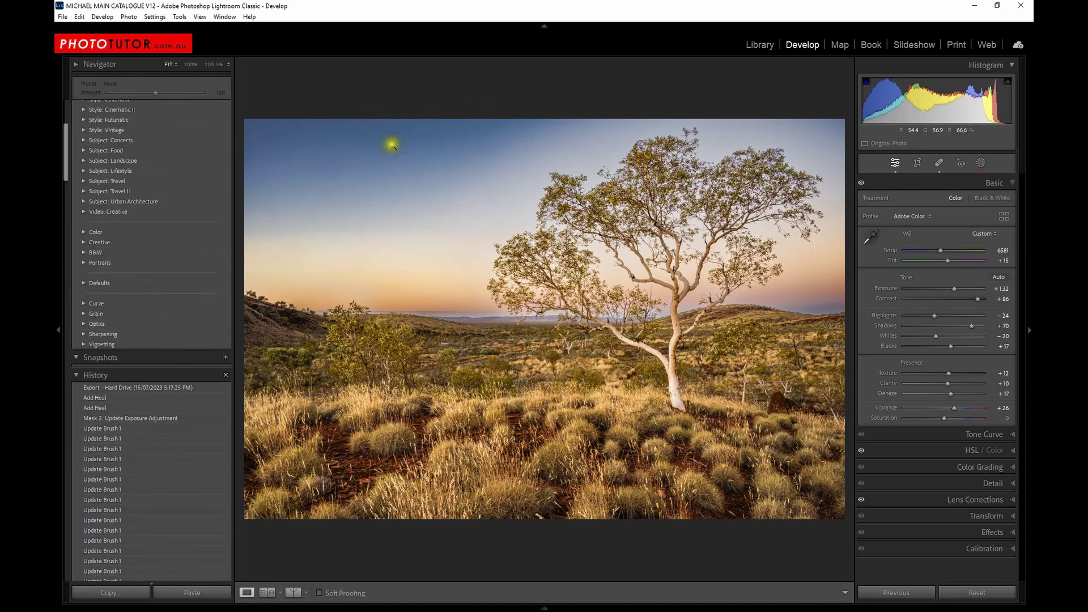
scroll(145, 470, "down", 10)
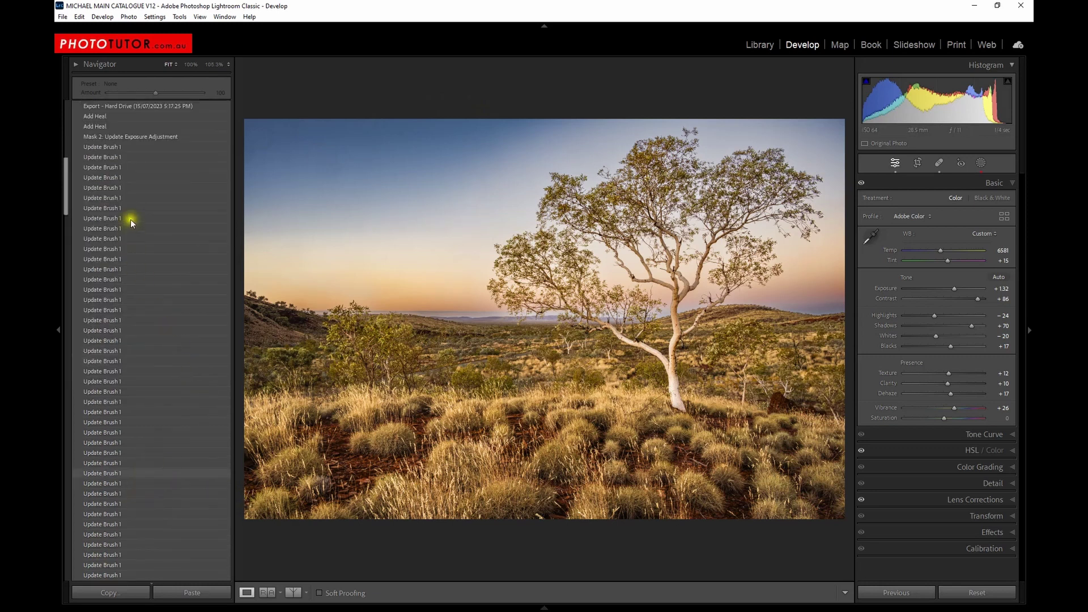
scroll(131, 219, "up", 3)
left_click(147, 280)
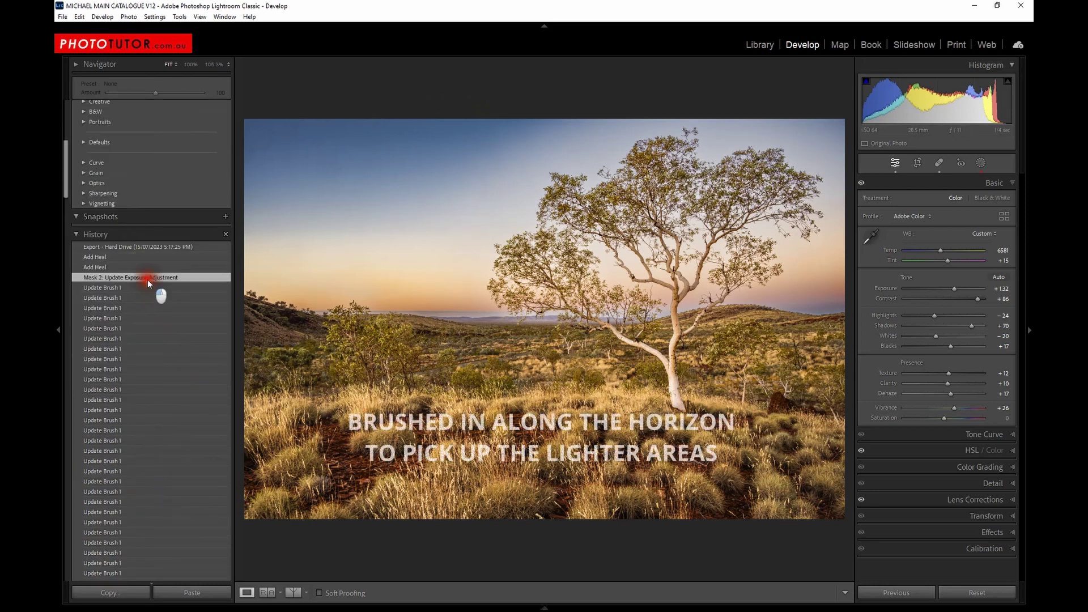
left_click(143, 287)
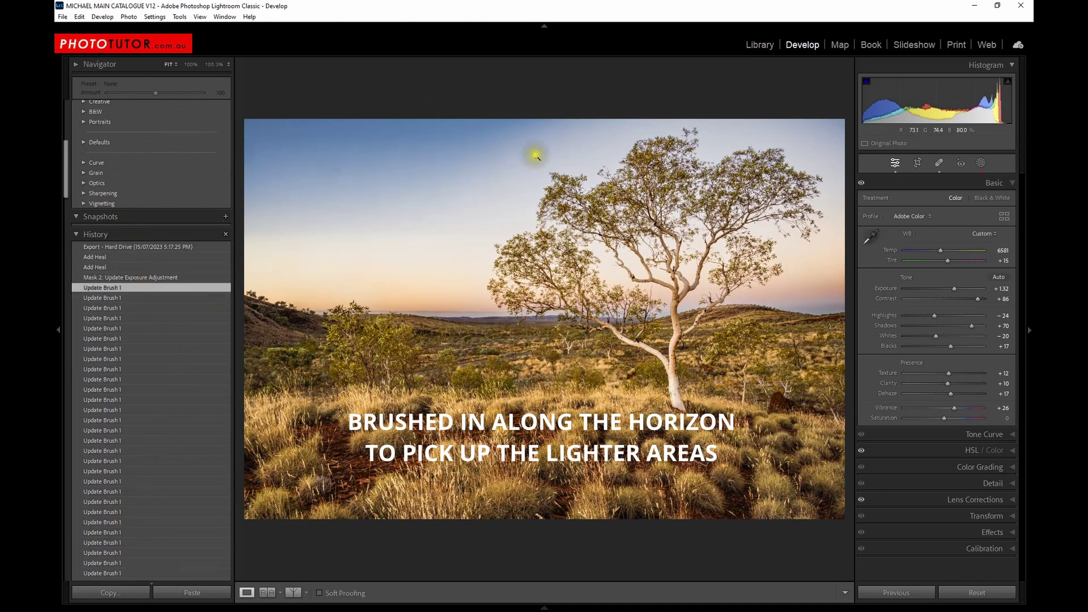
left_click(145, 278)
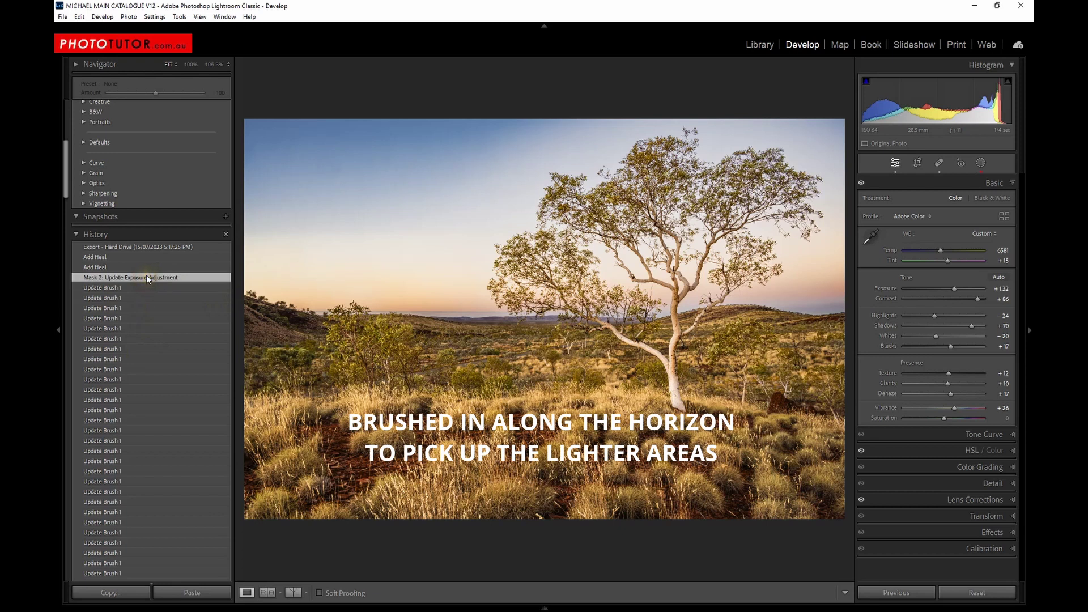
Step: Advance the photo through the two final Add Heal history states and inspect the healed sky at 100%
left_click(138, 268)
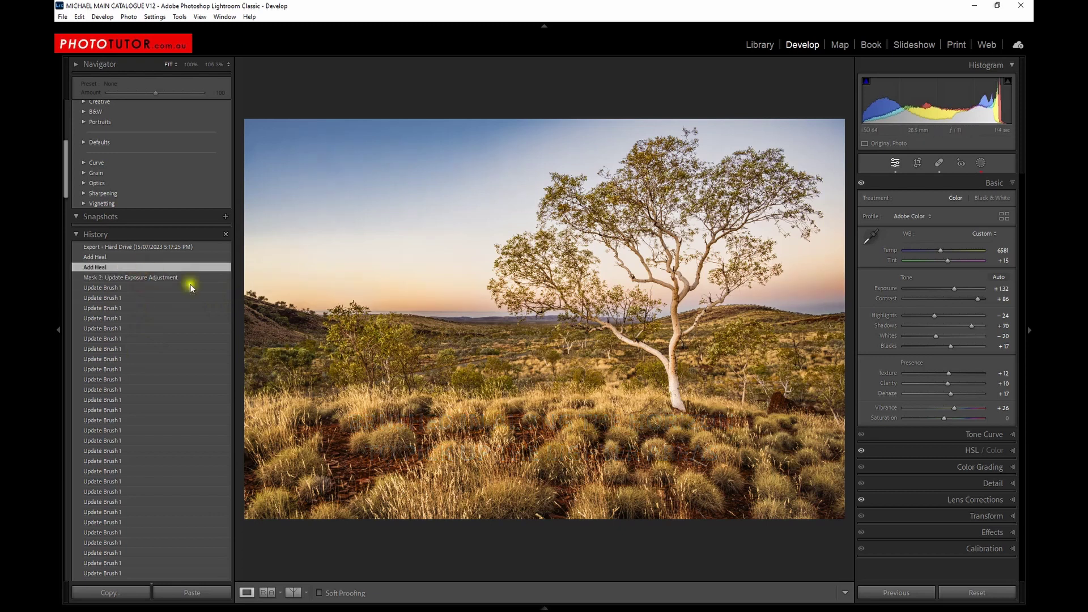
scroll(98, 304, "up", 5)
left_click(107, 398)
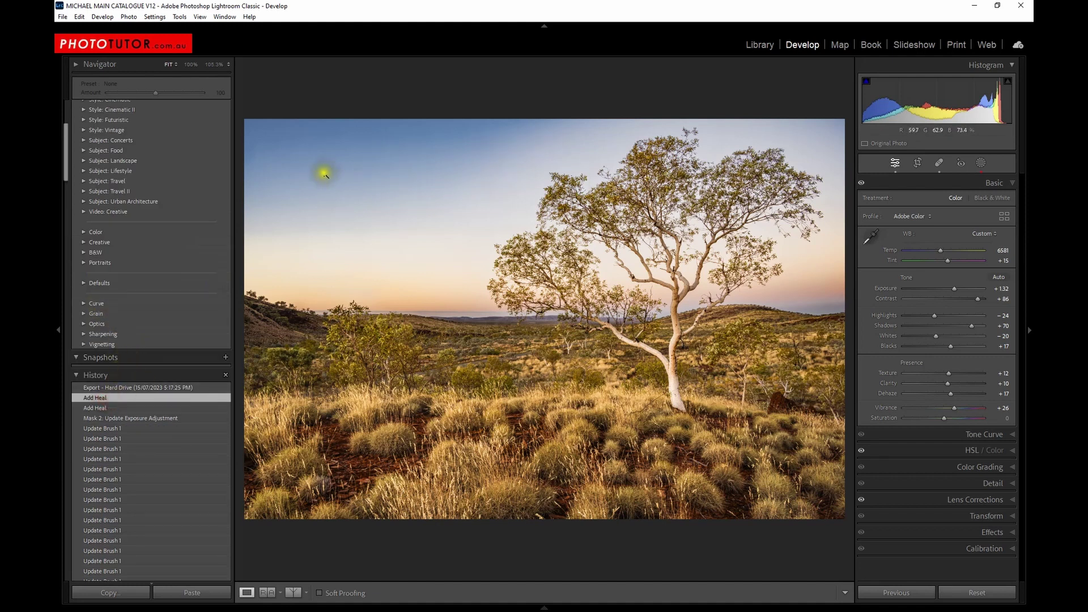
left_click(354, 168)
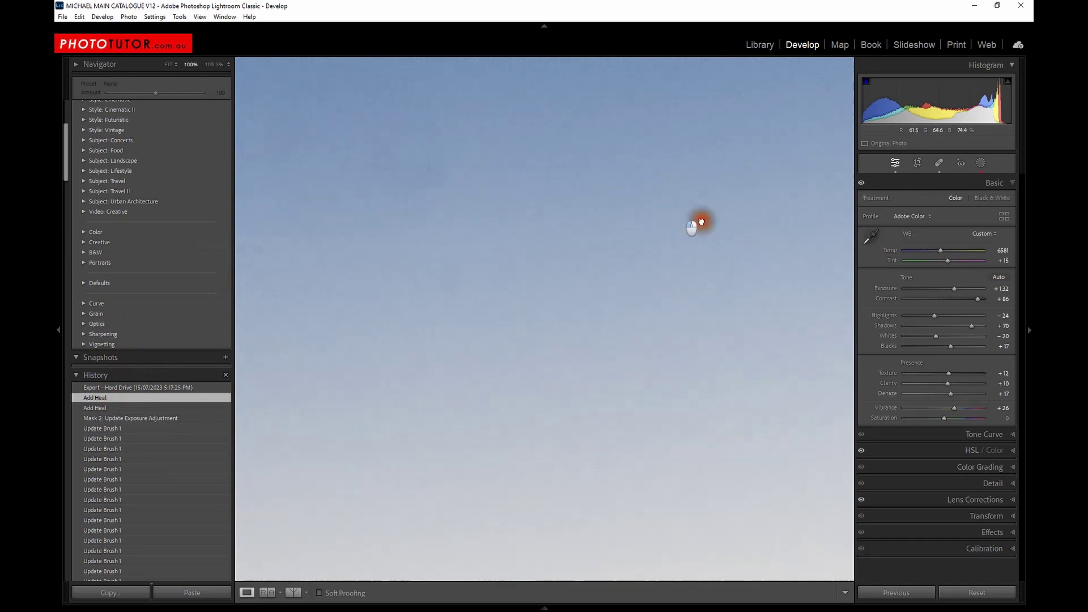
left_click(511, 221)
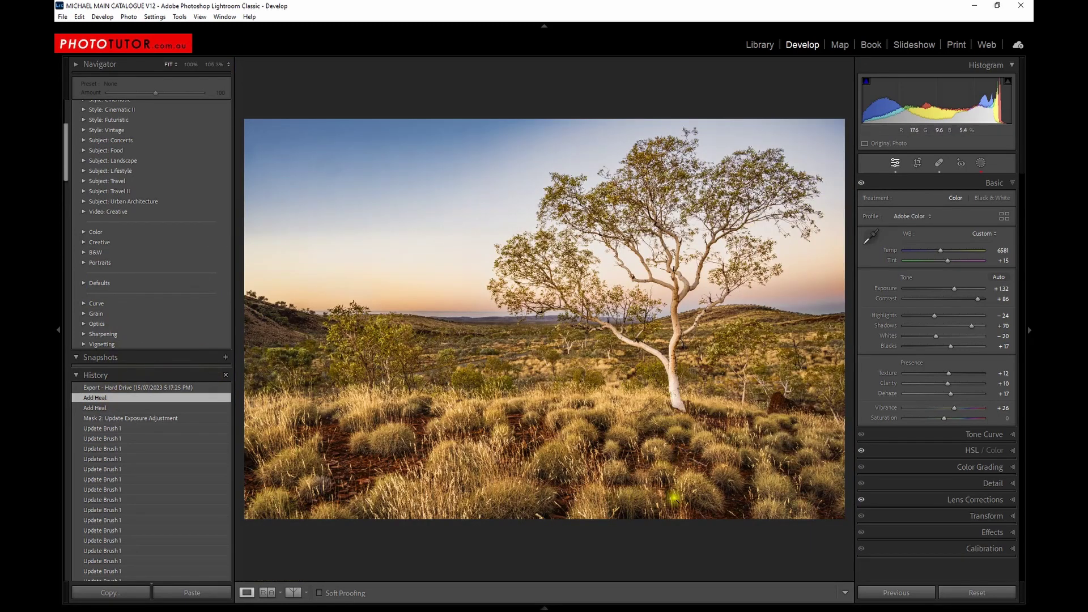
Step: Compare the original Import history state with the final Add Heal state
scroll(178, 456, "down", 15)
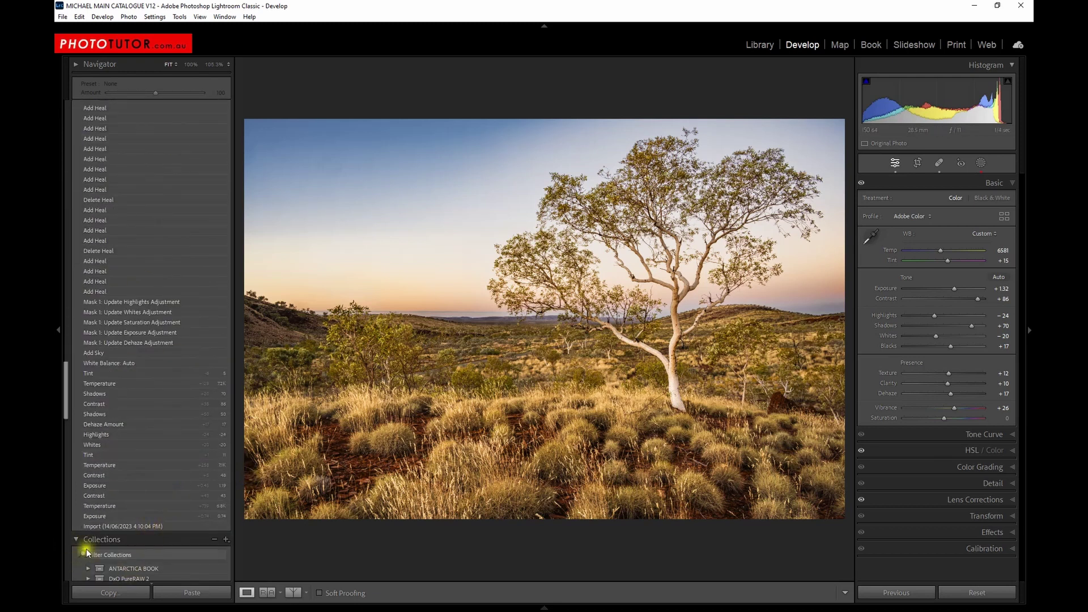
left_click(101, 526)
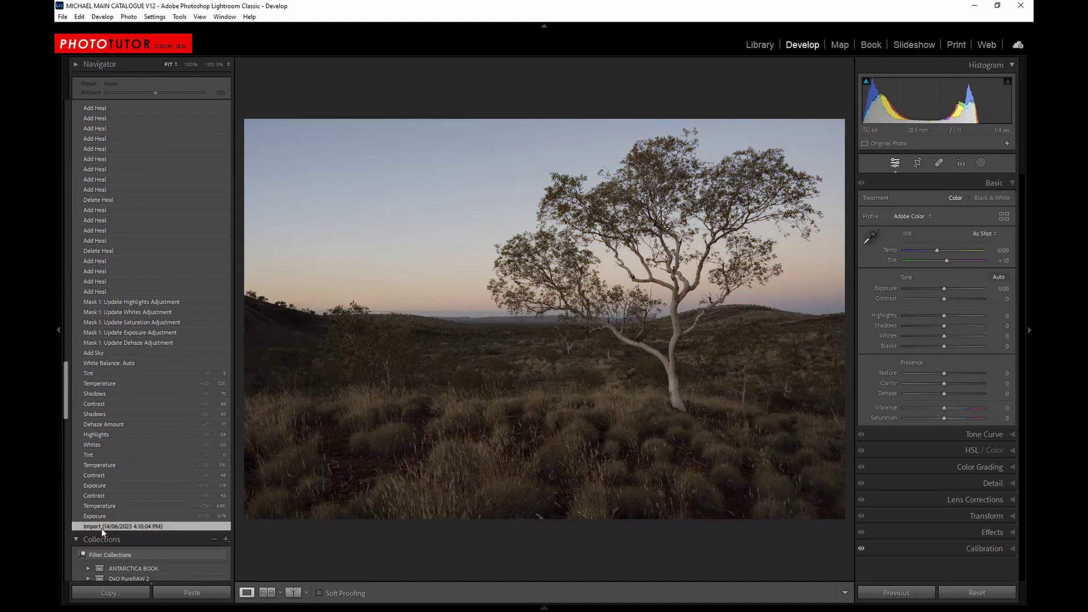
scroll(103, 527, "up", 15)
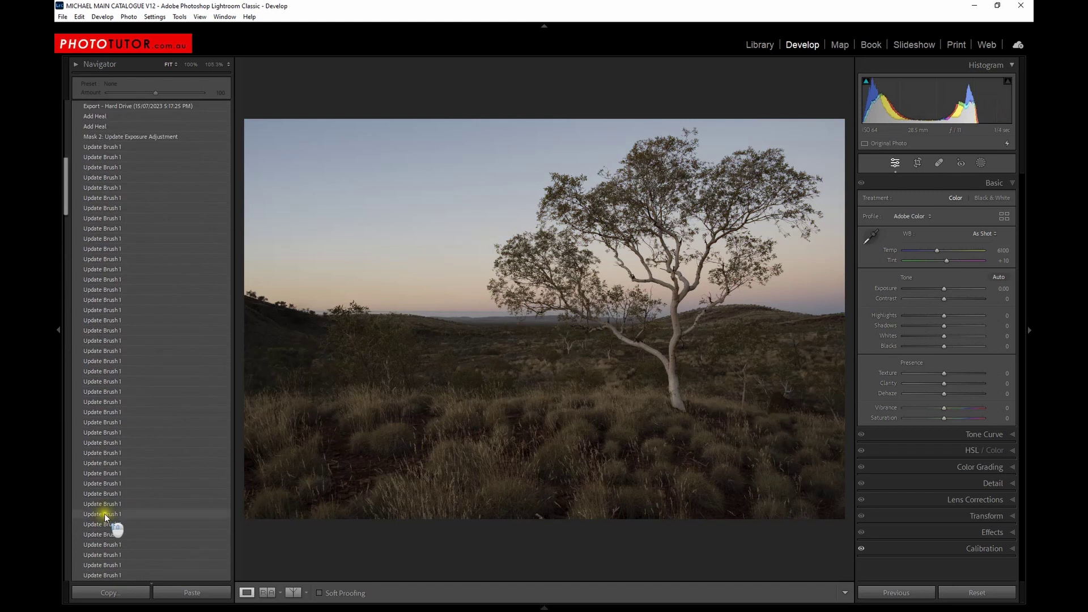
scroll(104, 516, "up", 15)
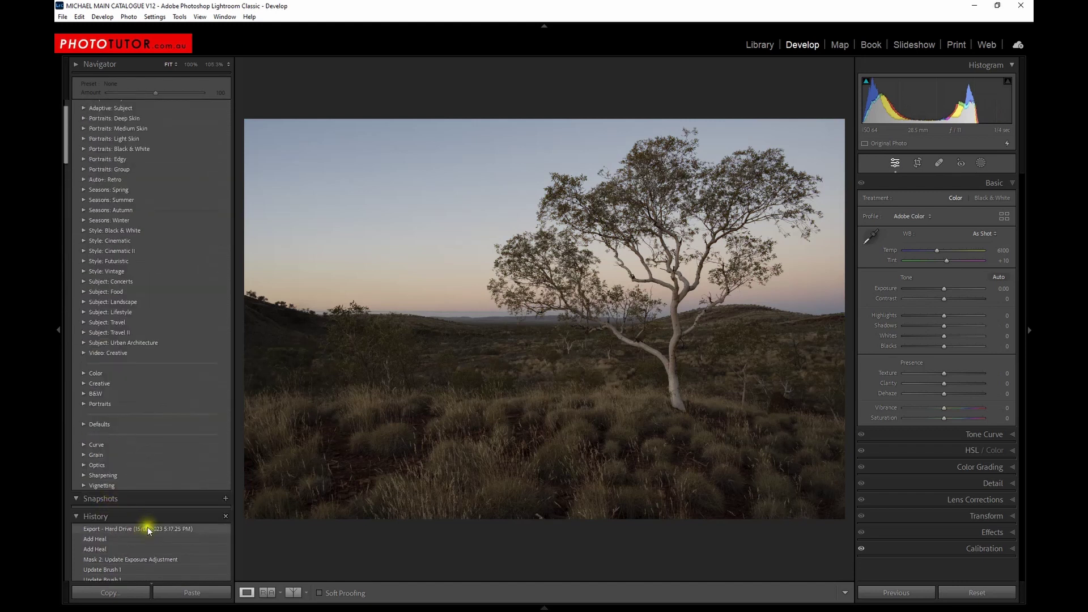
left_click(146, 540)
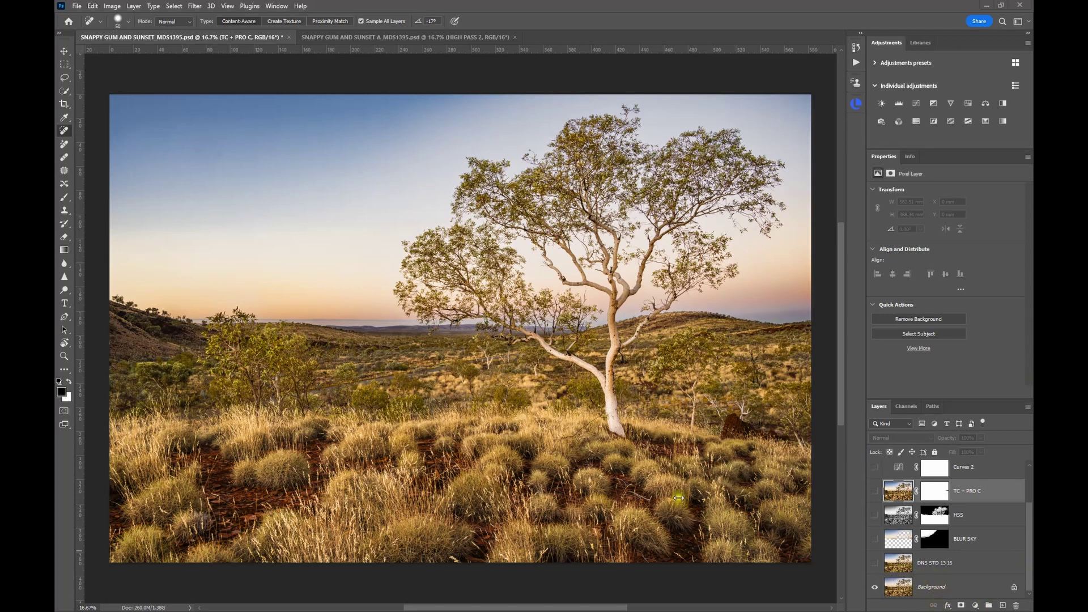
Step: Switch to Photoshop, magnify the tree to 50%, and make the DNS STD 13 16 layer active and visible
scroll(551, 324, "up", 1)
scroll(550, 323, "up", 8)
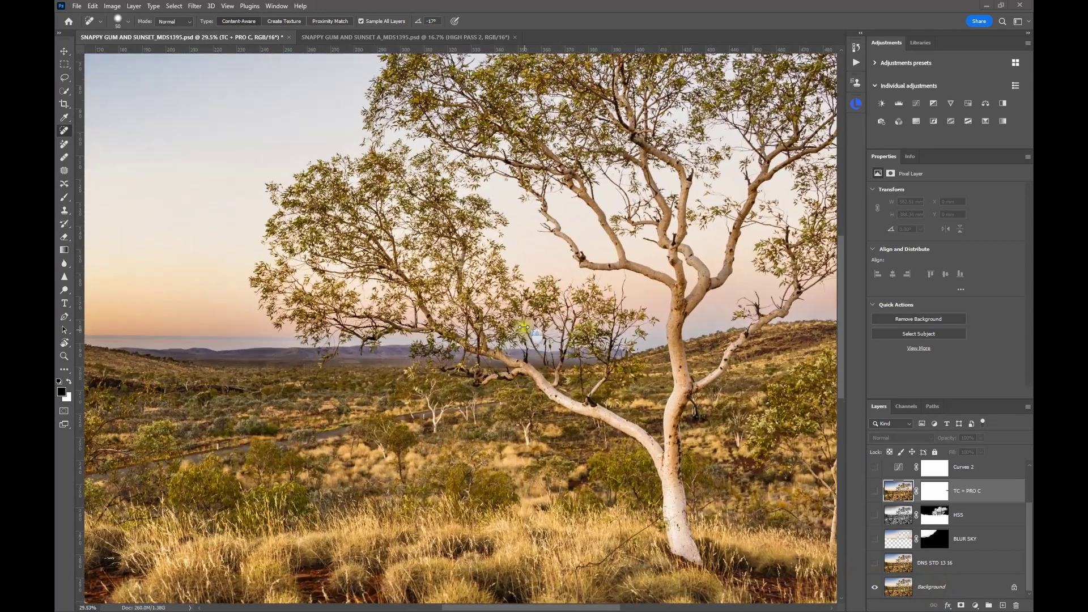
scroll(372, 341, "up", 1)
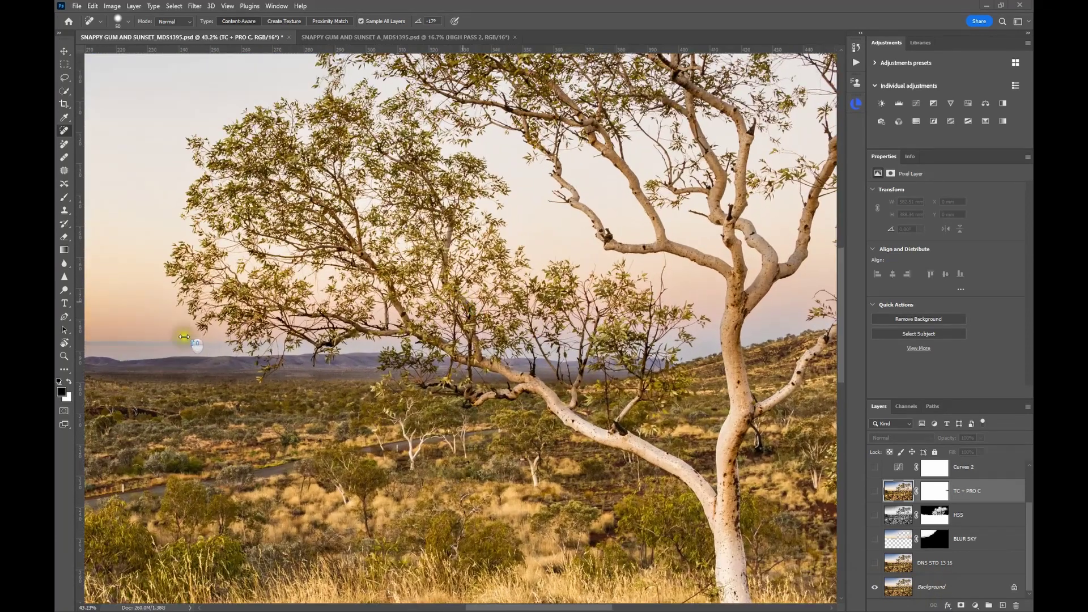
left_click(64, 363)
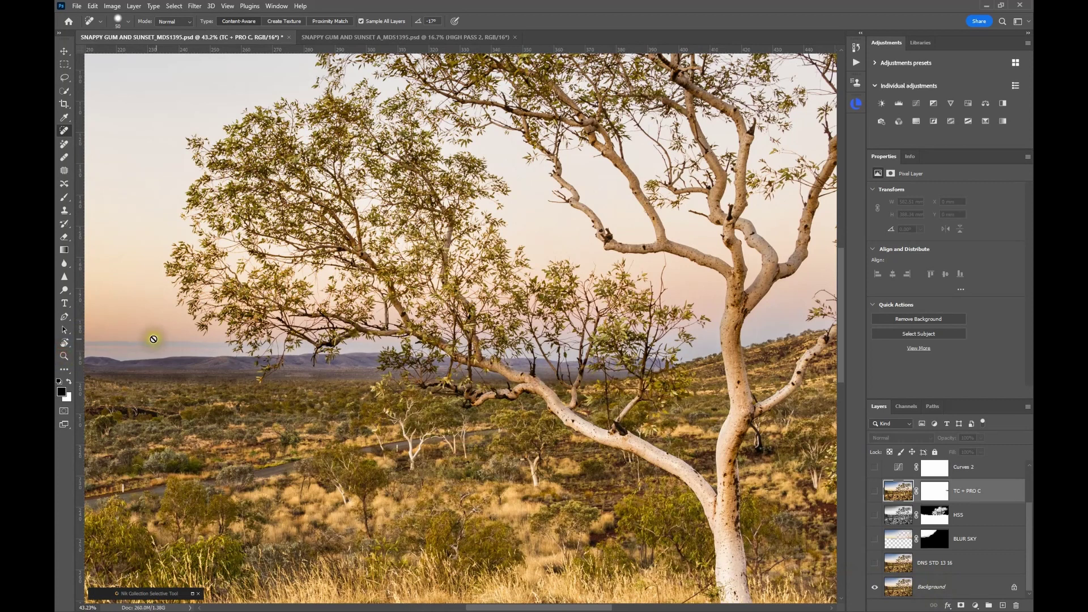
left_click(64, 357)
left_click(376, 242)
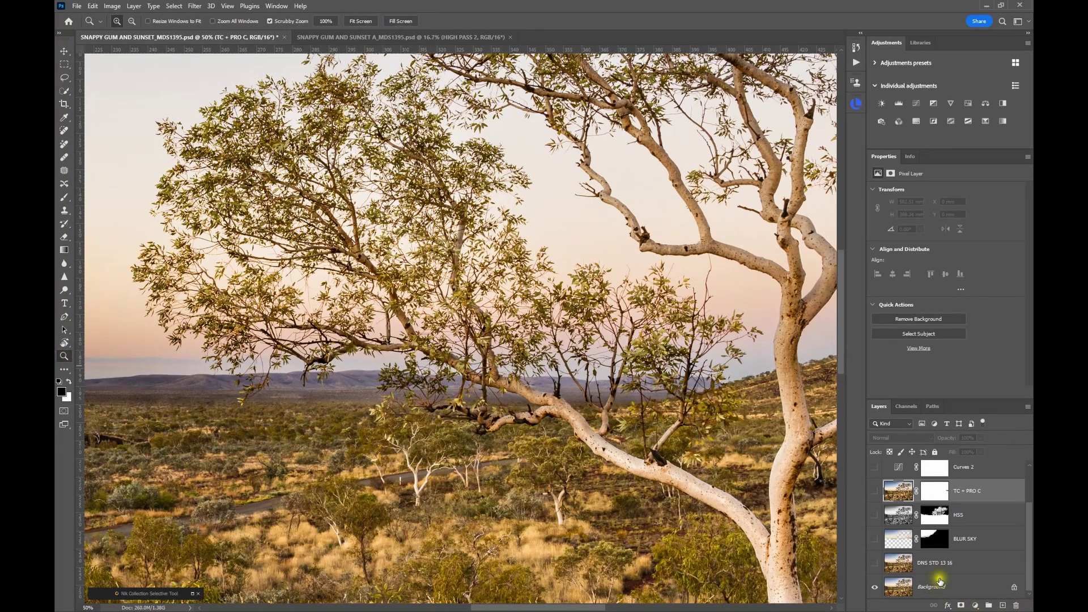
left_click(903, 577)
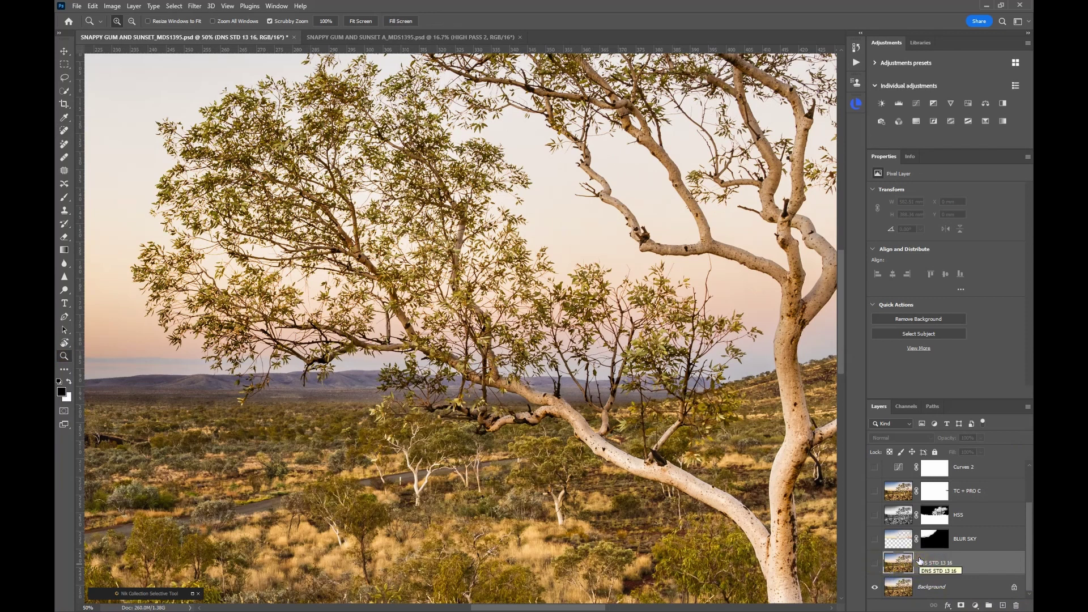
left_click(873, 564)
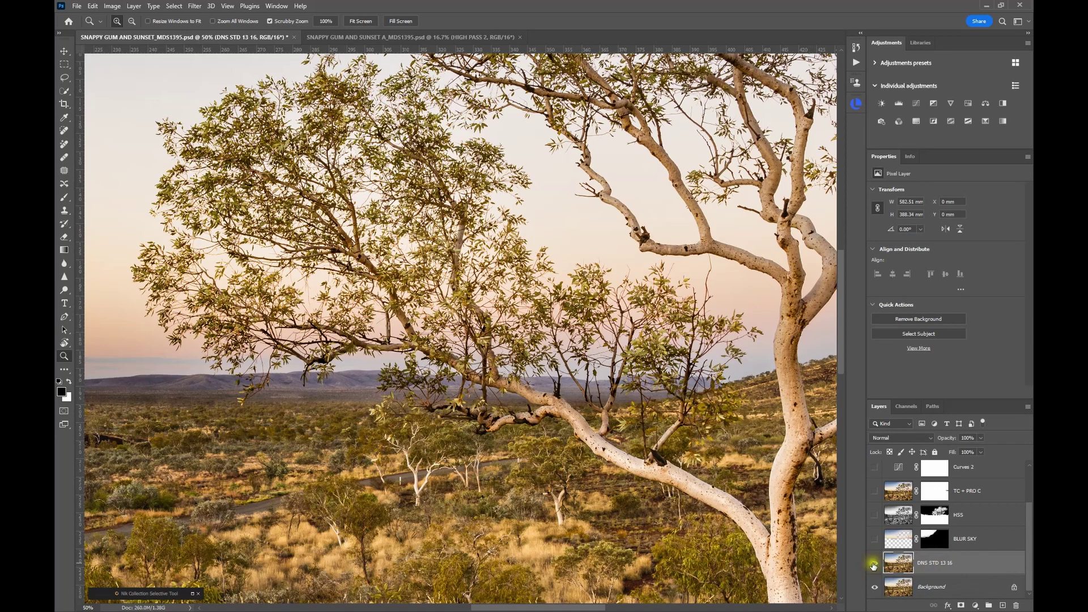
Step: Compare the foreground spinifex grass with the DNS STD 13 16 layer hidden and shown
left_click_drag(680, 498, 474, 117)
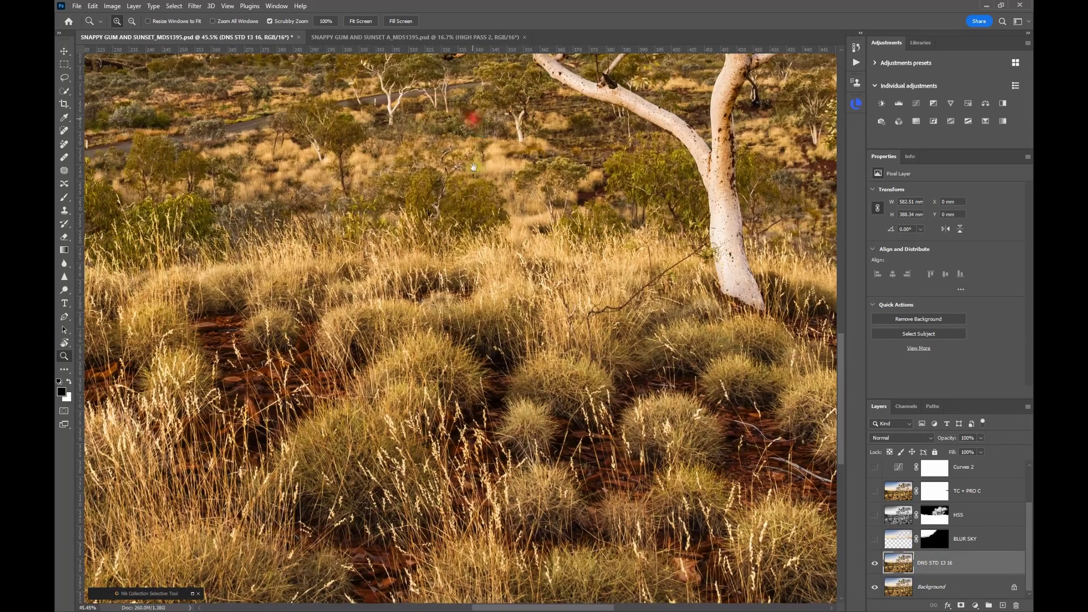
left_click_drag(486, 238, 512, 139)
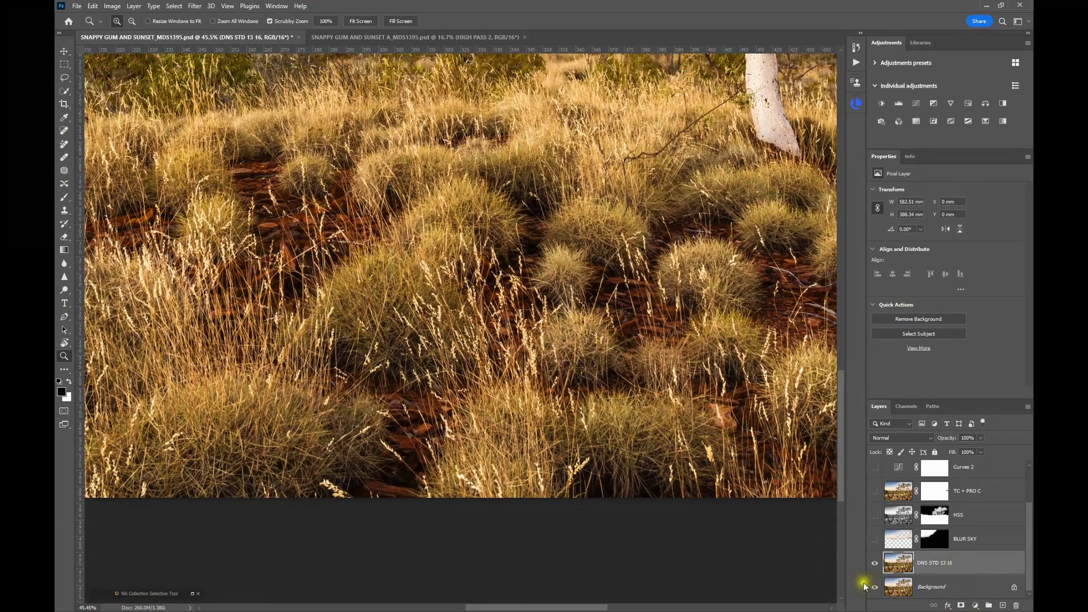
left_click(873, 564)
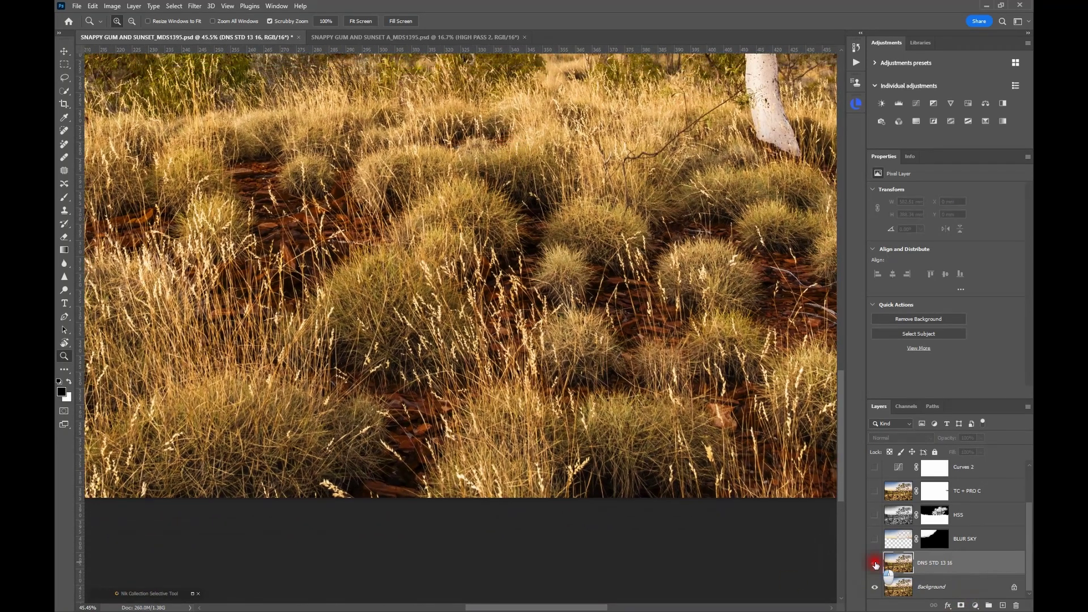
left_click(875, 565)
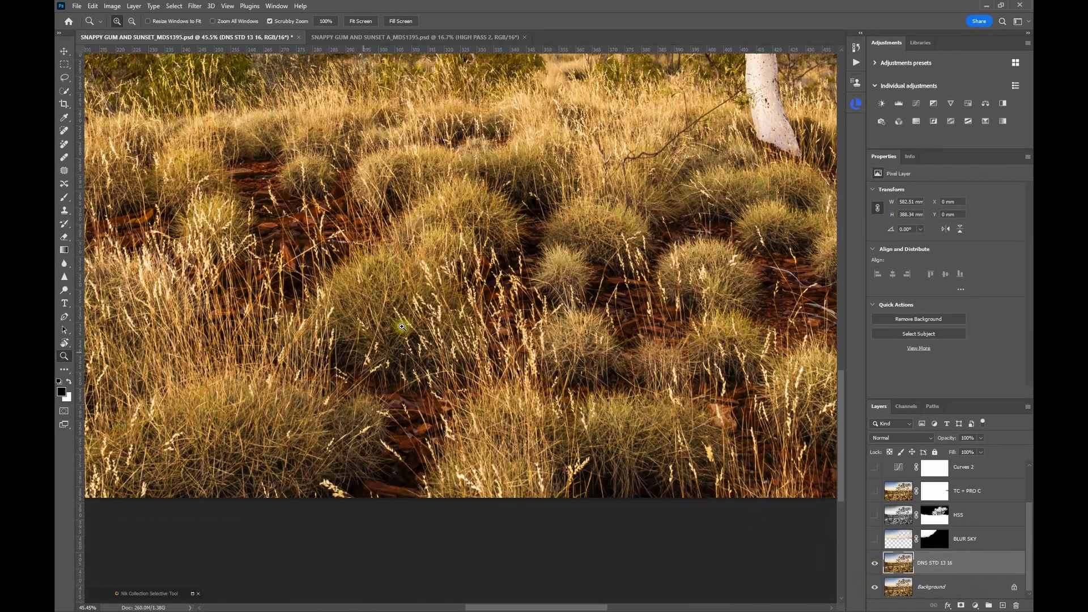
Step: Magnify the grass seed heads to 100% and compare them with and without the DNS STD 13 16 layer
left_click(436, 321)
left_click(476, 340)
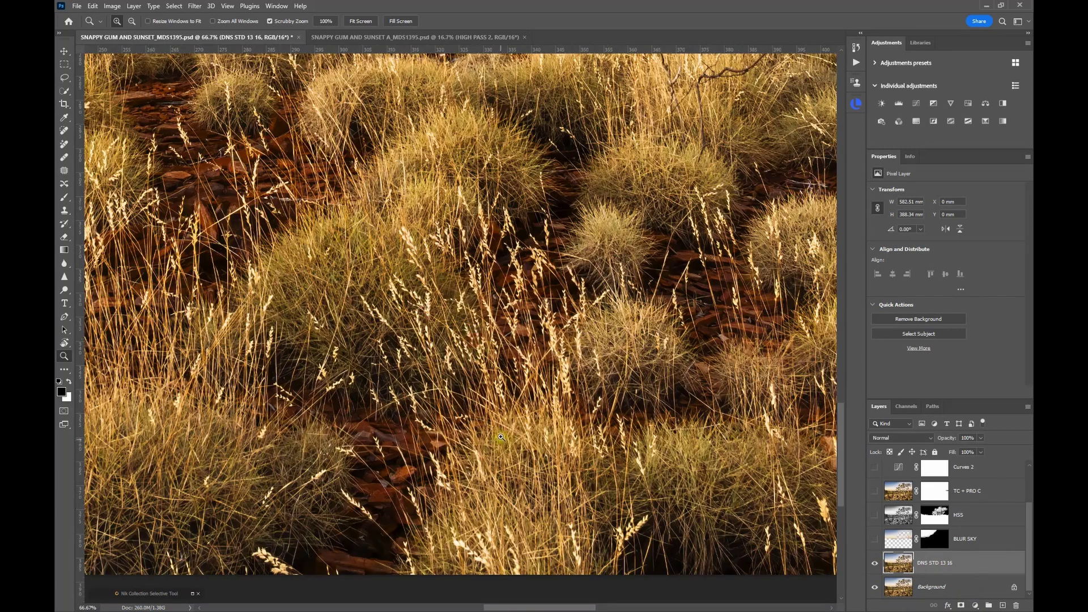
left_click(498, 381)
left_click(875, 564)
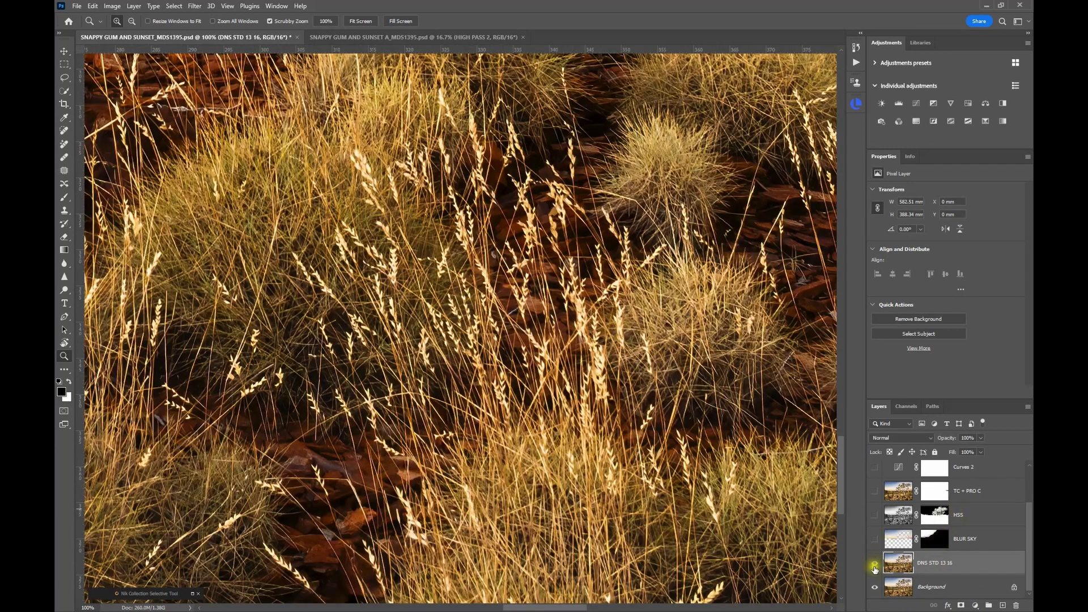
left_click(874, 565)
Step: Compare the gum tree's trunk and branches at 100% with the DNS STD 13 16 layer hidden and shown
left_click_drag(669, 277, 396, 540)
left_click_drag(496, 296, 573, 389)
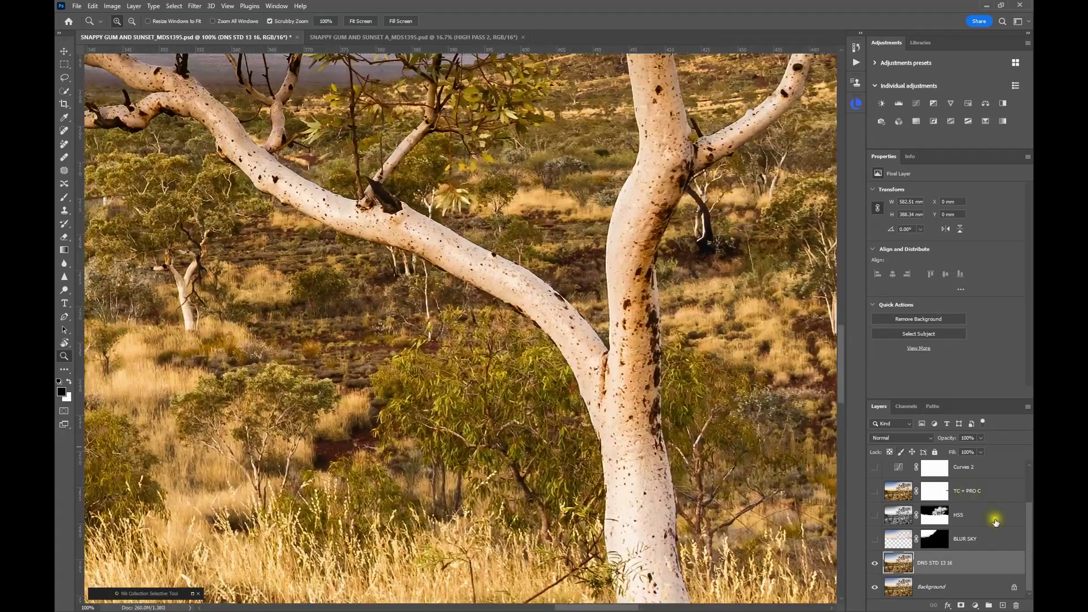
left_click(874, 585)
left_click(875, 564)
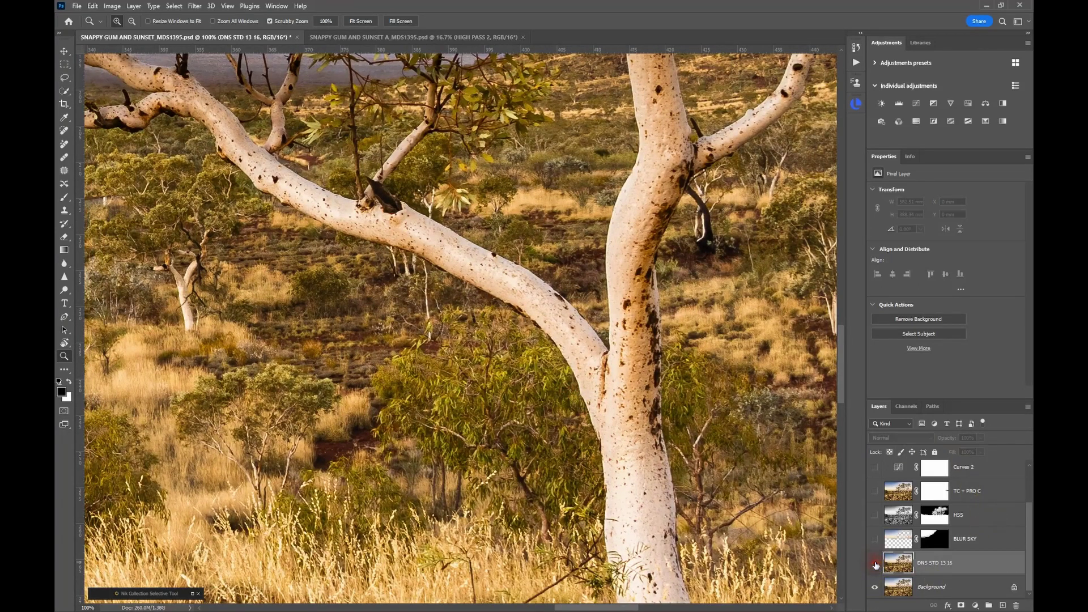
left_click(875, 565)
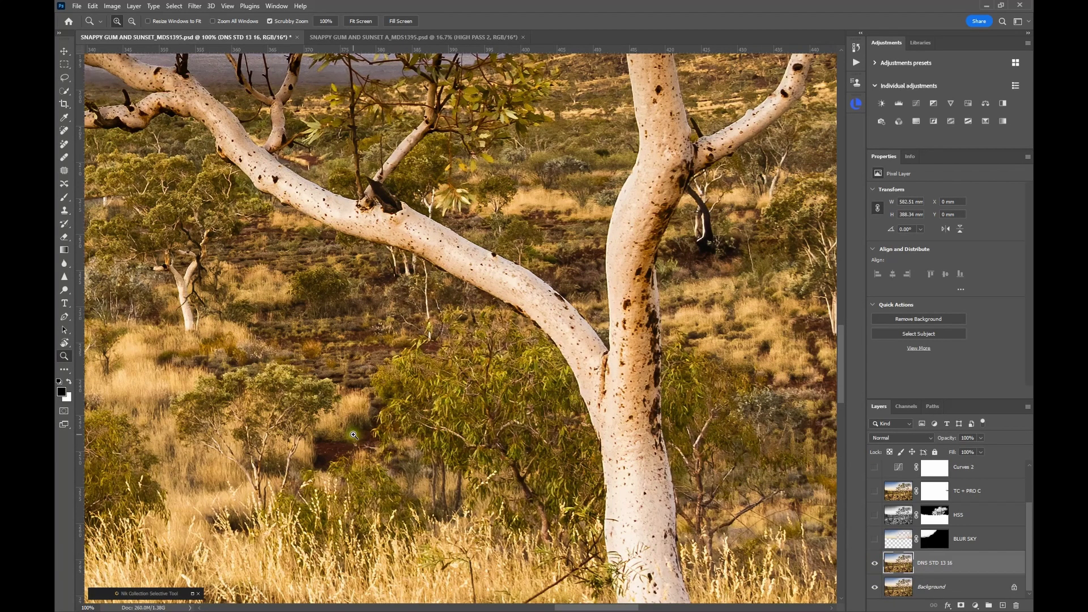
Step: Compare the distant plain and hills at 100% with and without the DNS STD 13 16 layer
left_click_drag(317, 388, 663, 406)
left_click_drag(558, 303, 478, 502)
left_click_drag(532, 364, 496, 375)
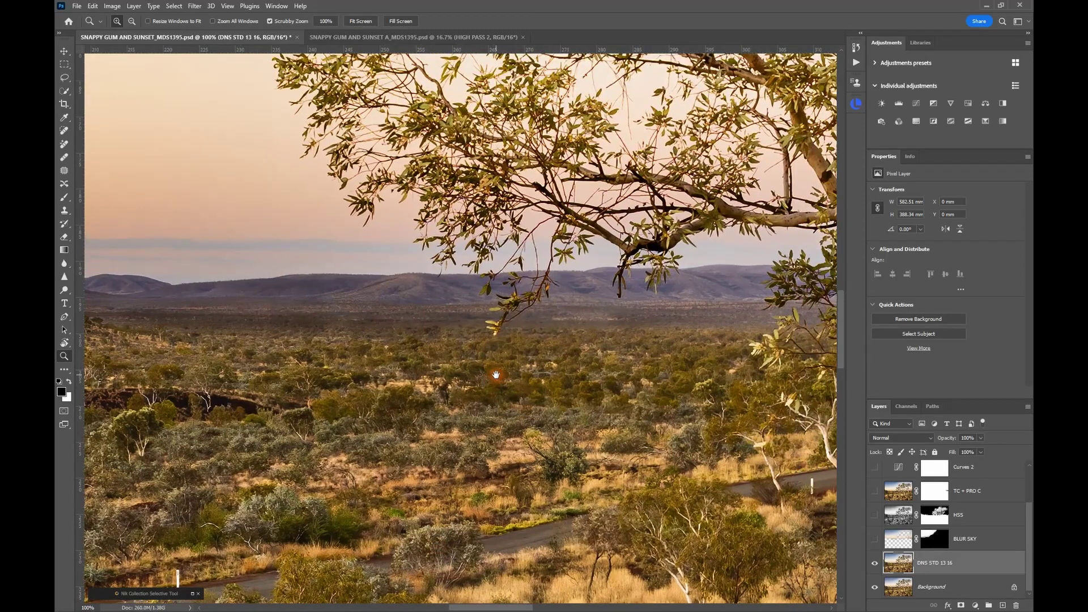
left_click(876, 565)
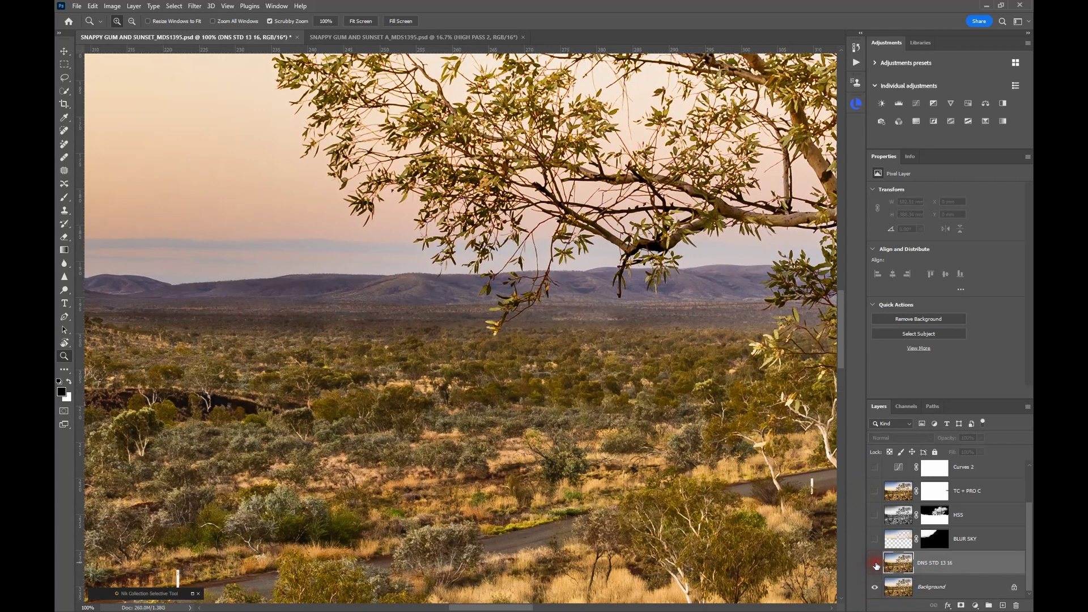
left_click(875, 565)
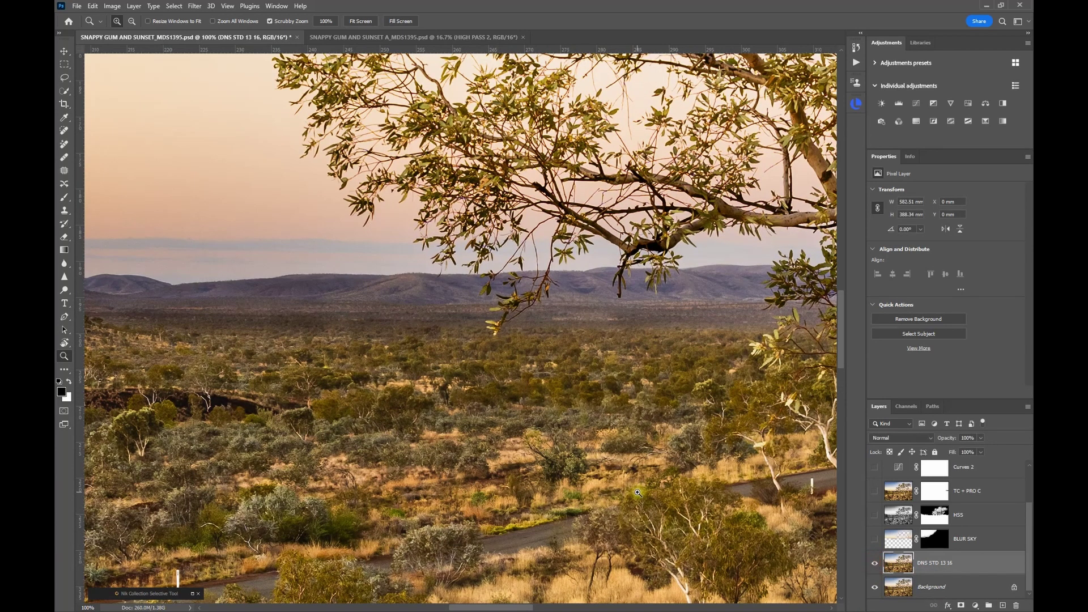
Step: Magnify the distant plain to 200%, compare it with and without the DNS STD 13 16 layer, and fit the whole photo in view
left_click(506, 398)
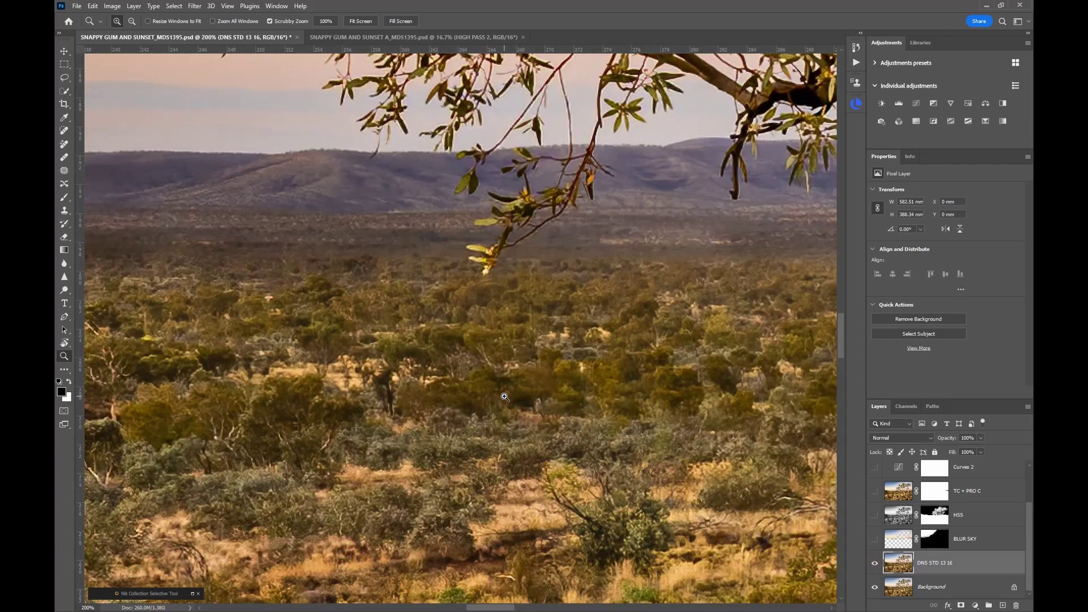
left_click(875, 565)
left_click(876, 564)
scroll(602, 369, "down", 10)
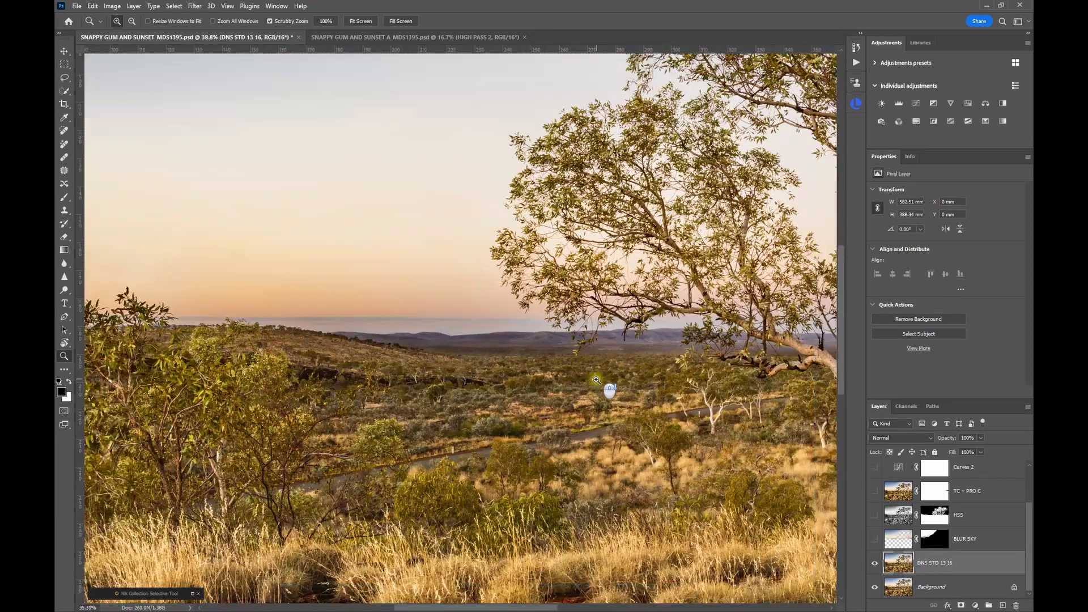
scroll(598, 377, "down", 1)
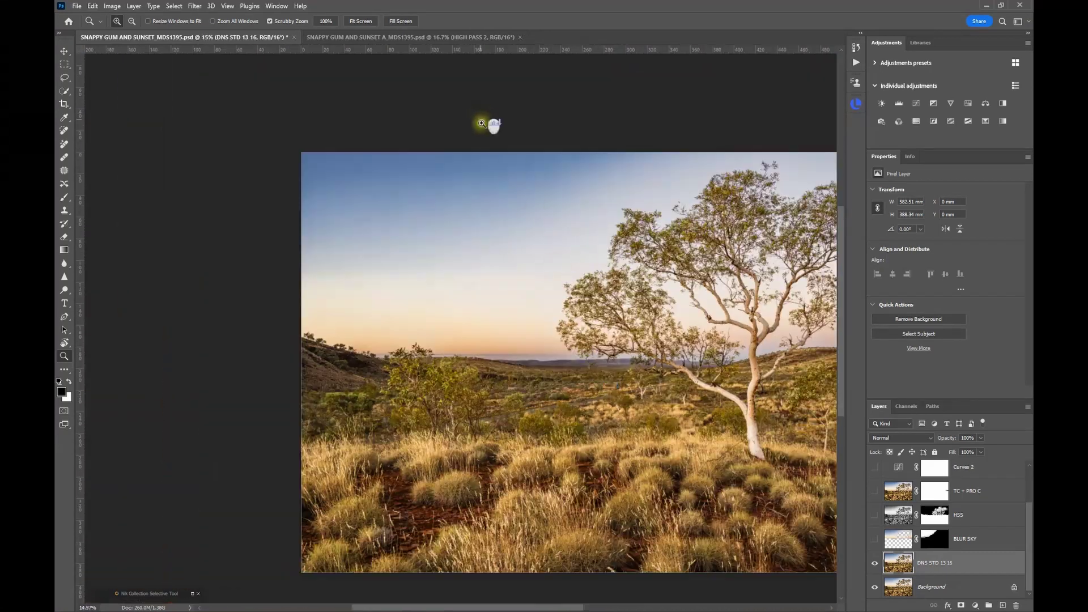
left_click(400, 21)
scroll(700, 317, "down", 1)
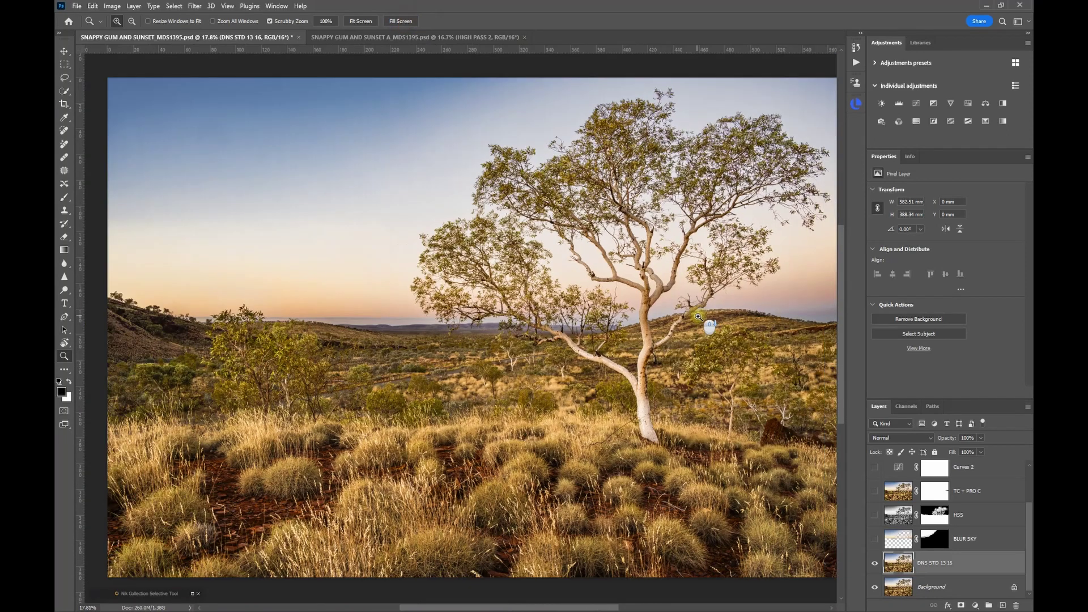
left_click(406, 21)
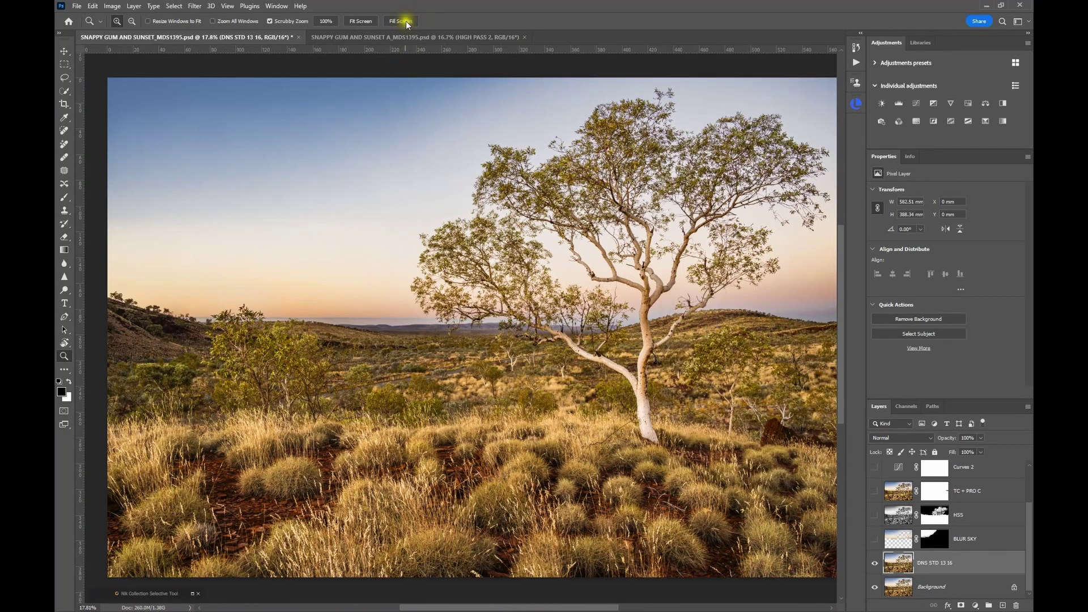
left_click(363, 21)
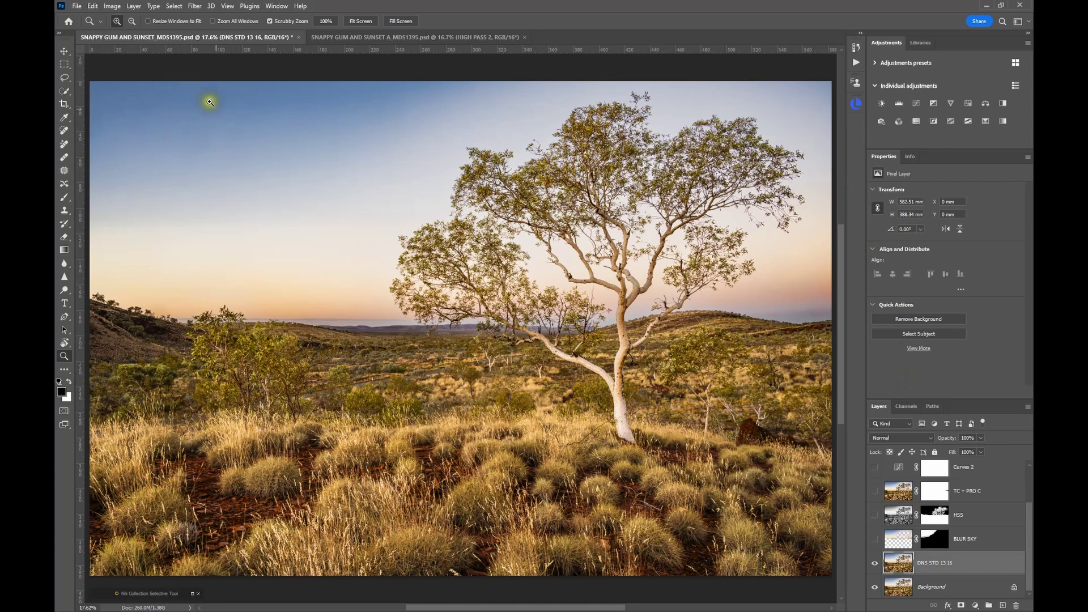
Step: Examine the blue sky in the photo's upper-left corner at 33.3%
left_click(202, 141)
left_click(201, 141)
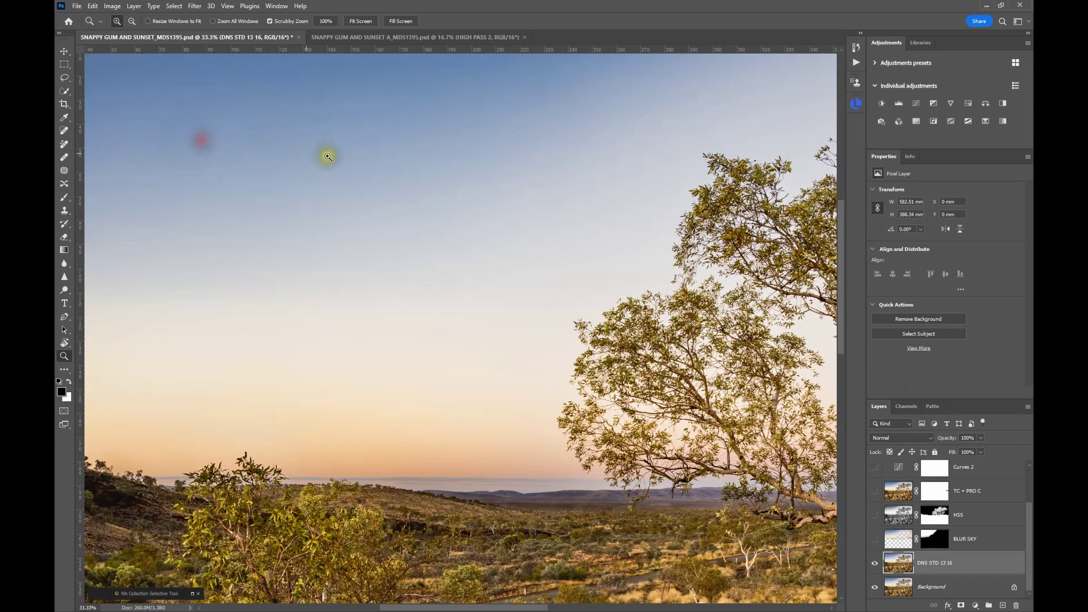
left_click_drag(218, 151, 345, 206)
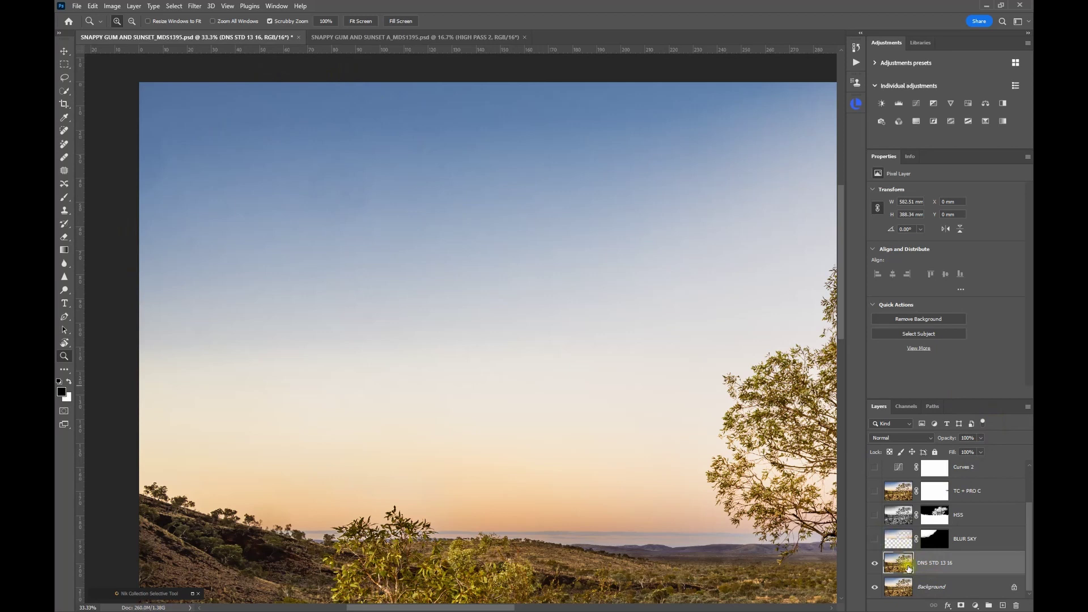
Step: Return to the whole photo and make the BLUR SKY layer active and visible
scroll(513, 334, "down", 3)
left_click_drag(625, 391, 461, 293)
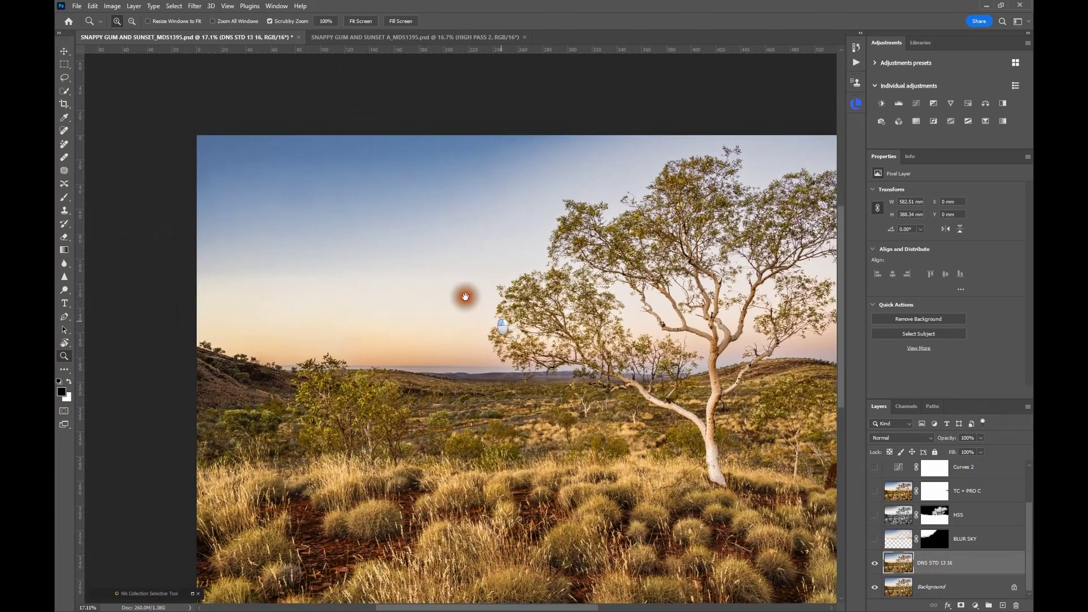
left_click(894, 546)
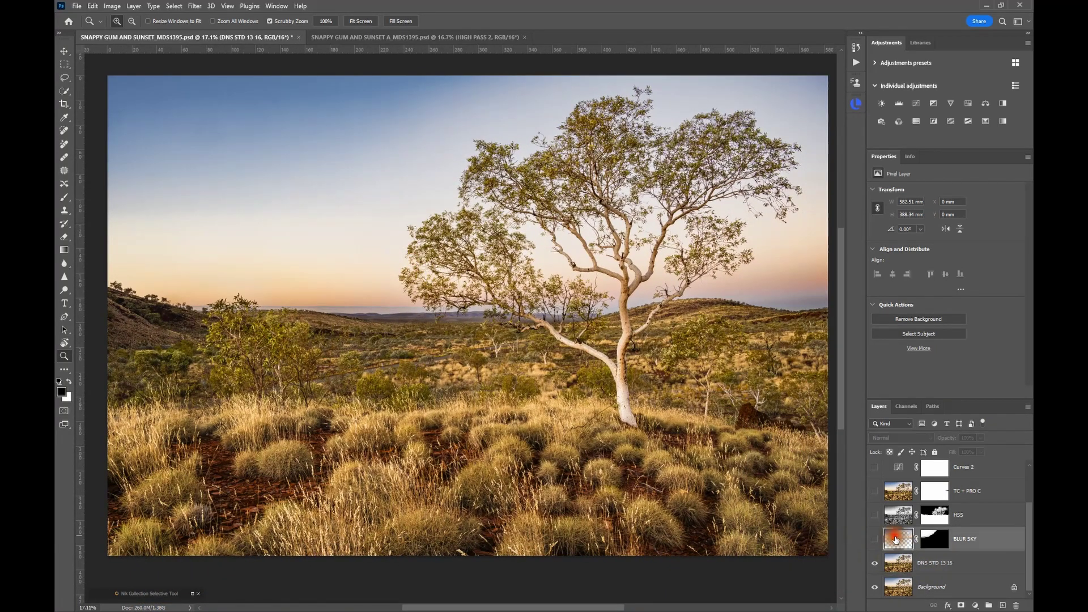
left_click(875, 539)
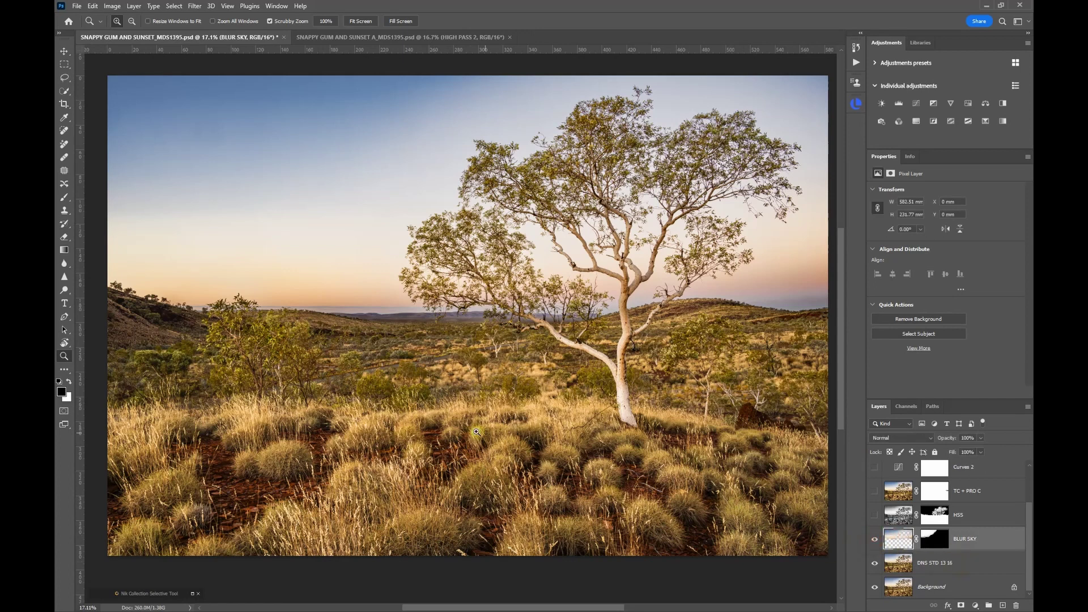
Step: Temporarily disable the BLUR SKY layer mask to inspect the full effect of the blur
left_click(934, 539)
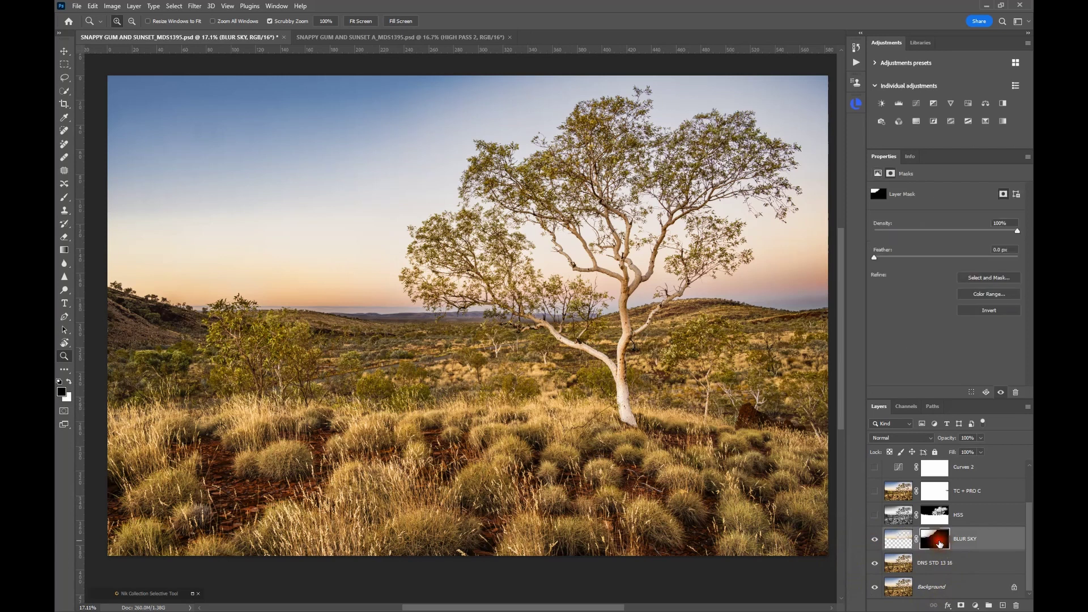
right_click(938, 542)
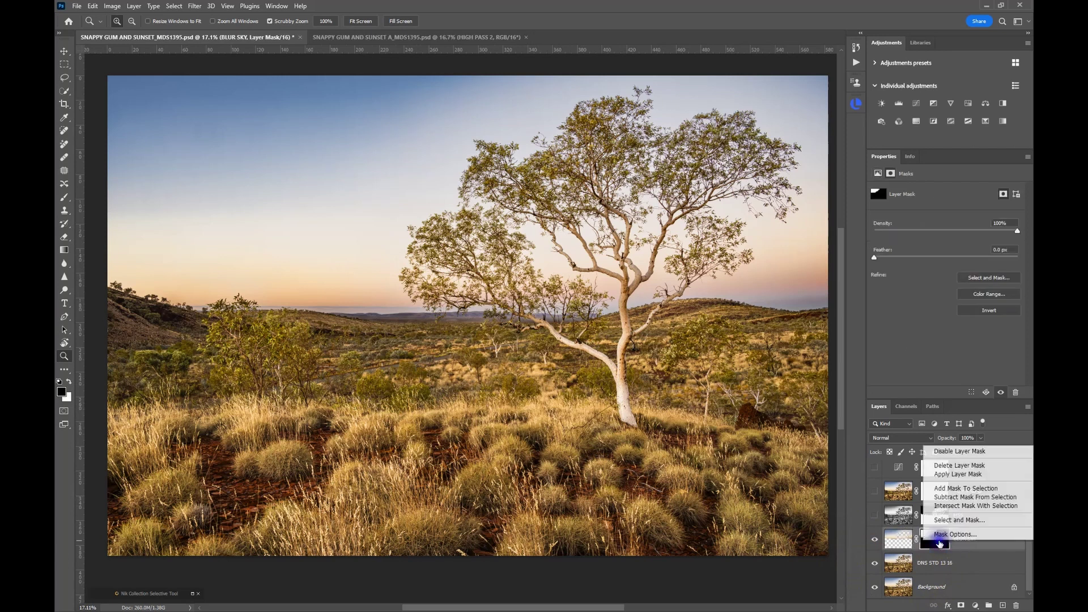
left_click(943, 452)
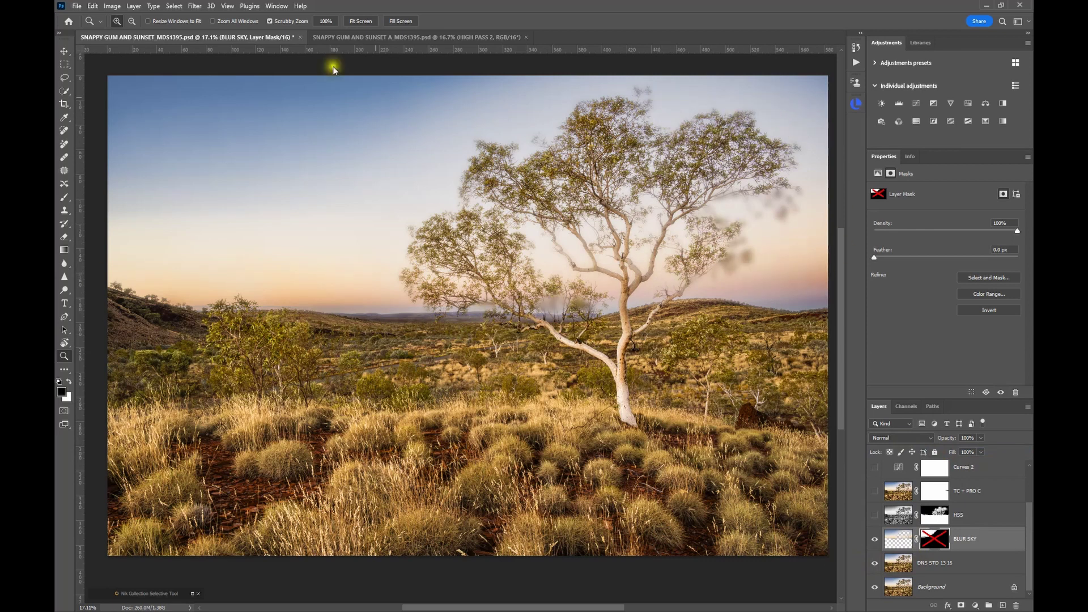
Step: Locate Gaussian Blur among the blur filters without applying it
left_click(196, 6)
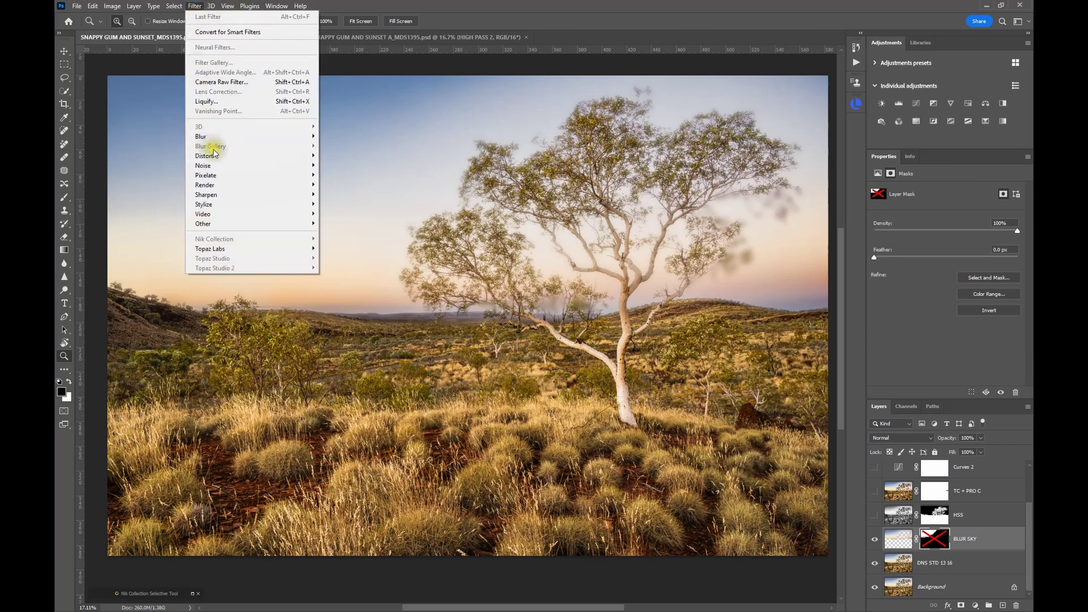
mouse_move(230, 138)
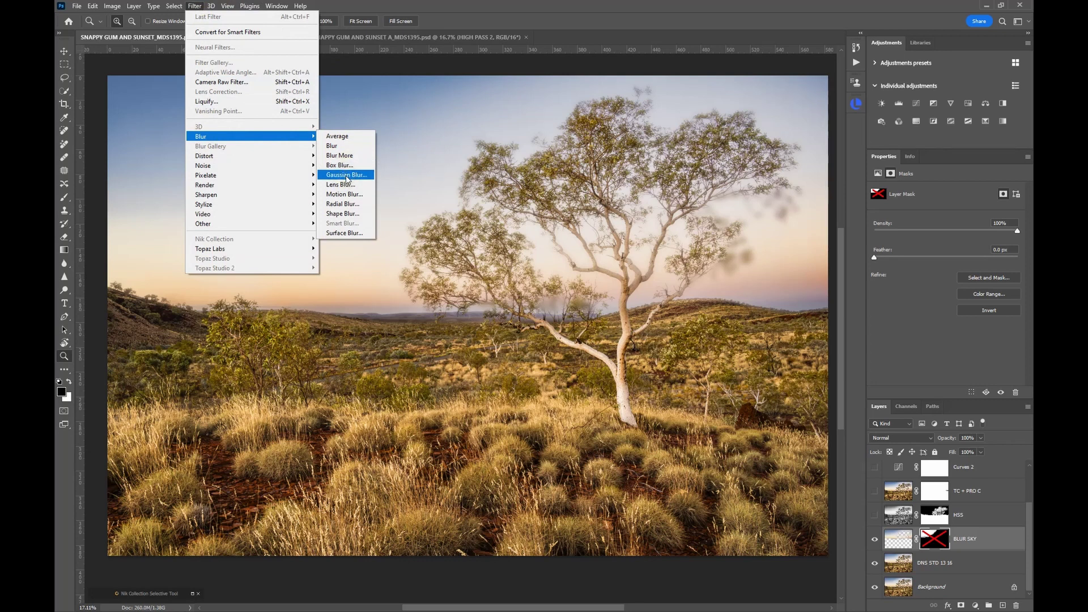
key("Escape")
key("Escape")
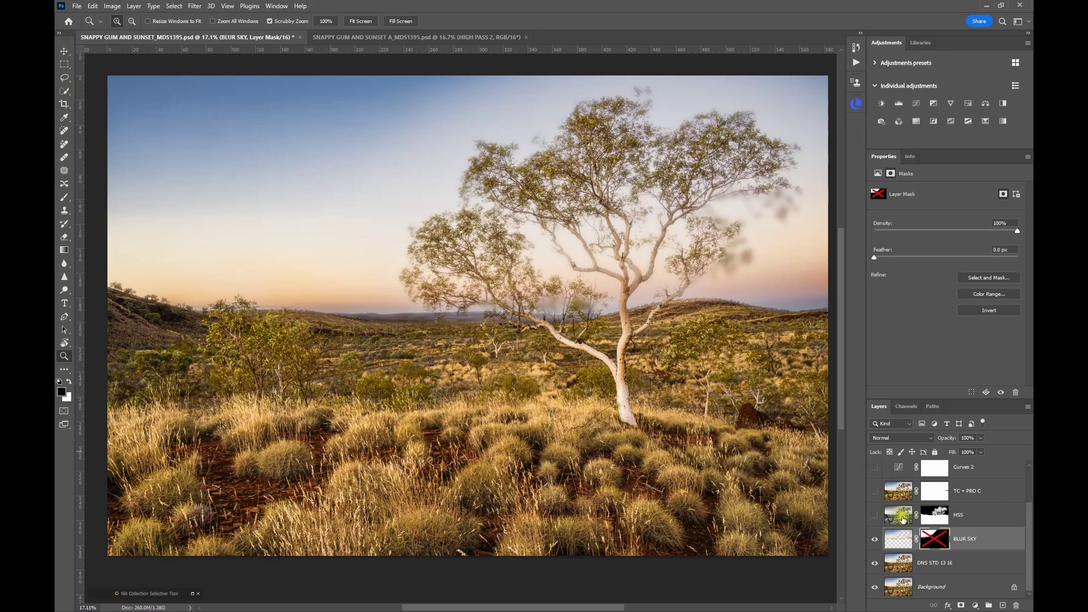
Step: Re-enable the BLUR SKY layer mask, view it on its own, and set its feather to 93.1 px
left_click(936, 544, "shift")
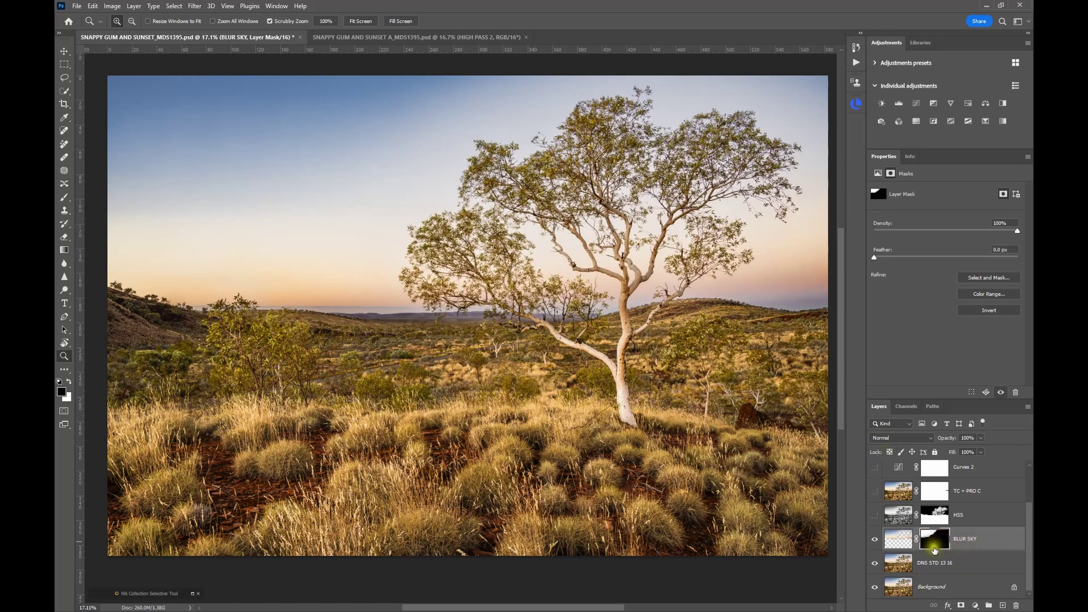
left_click(935, 548, "alt")
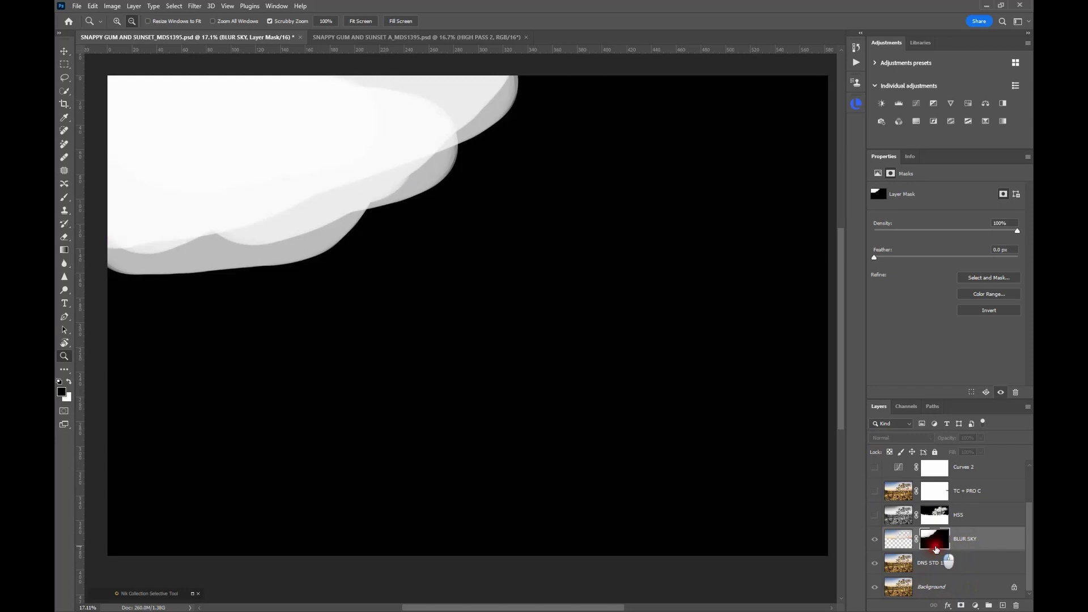
left_click(936, 548, "alt")
left_click(937, 548, "alt")
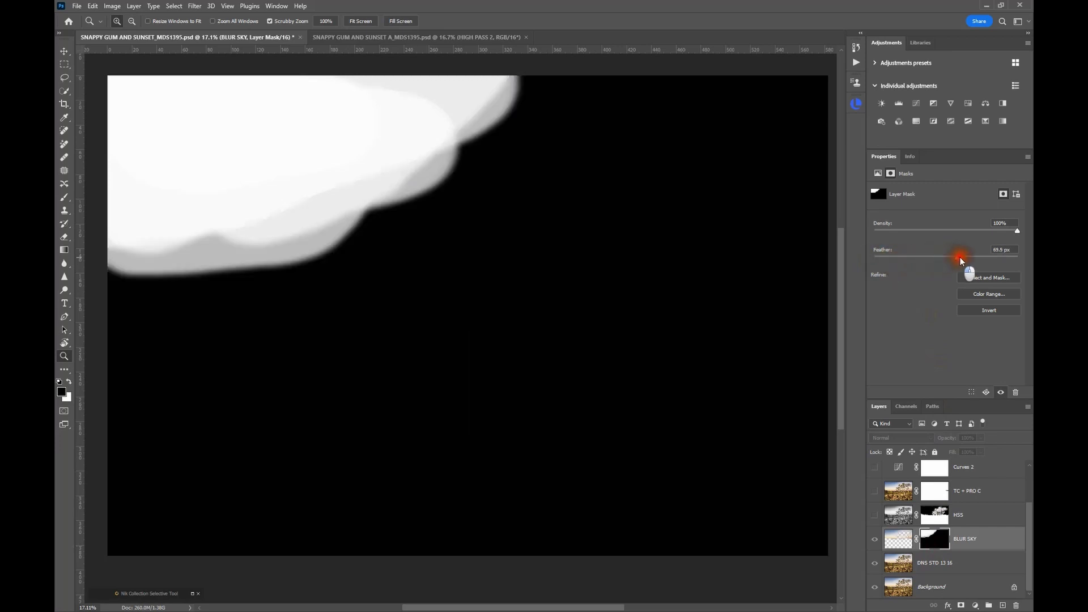
left_click_drag(960, 257, 963, 258)
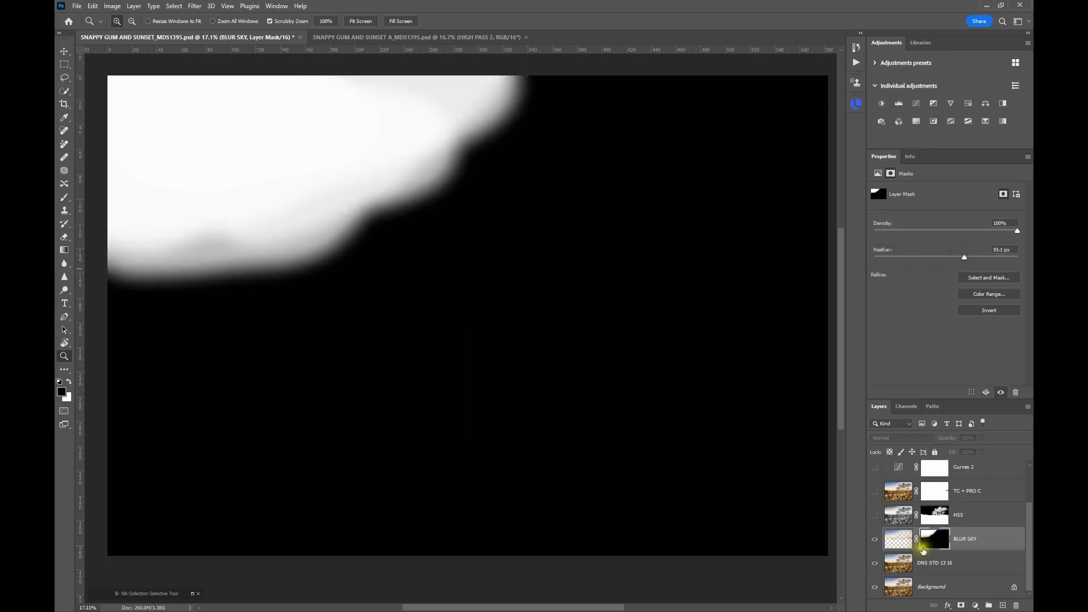
left_click(933, 540, "alt")
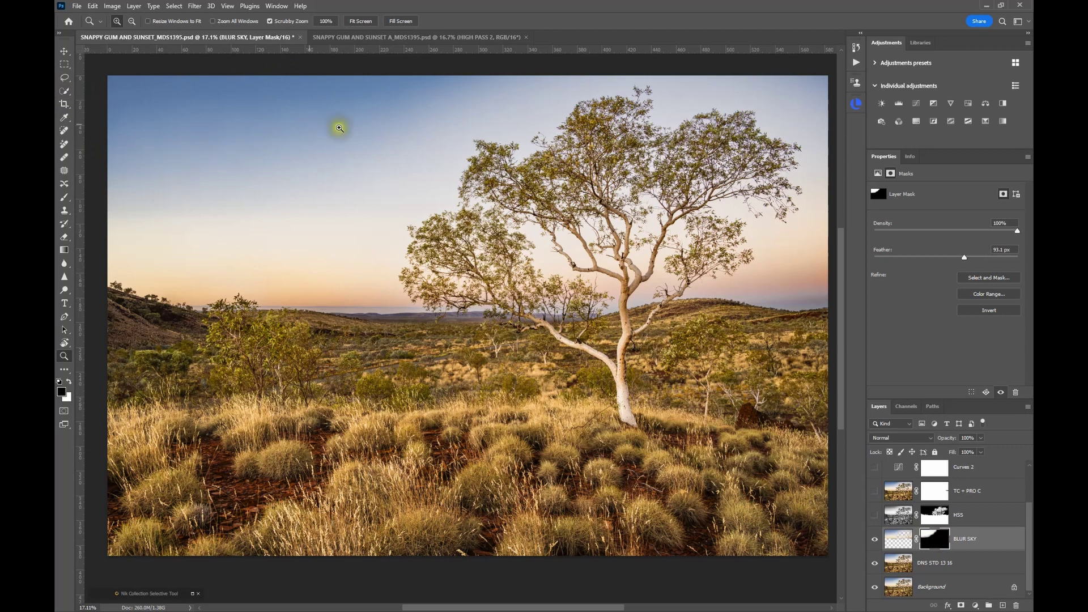
Step: Make the HSS layer active and visible, and compare the tree at about 48% with and without it
left_click(905, 542)
left_click(1000, 523)
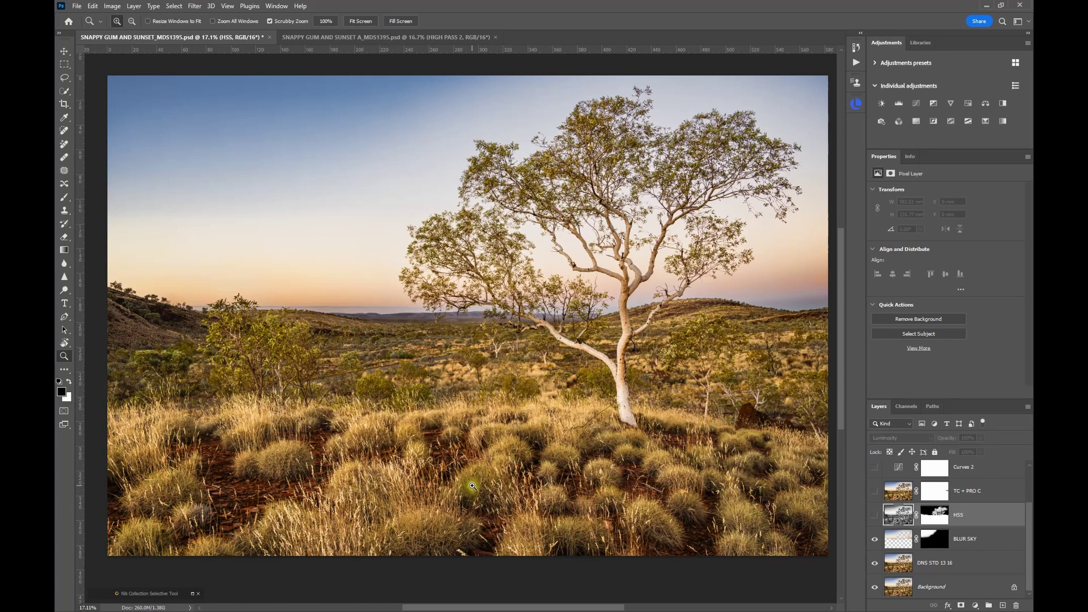
left_click(619, 376)
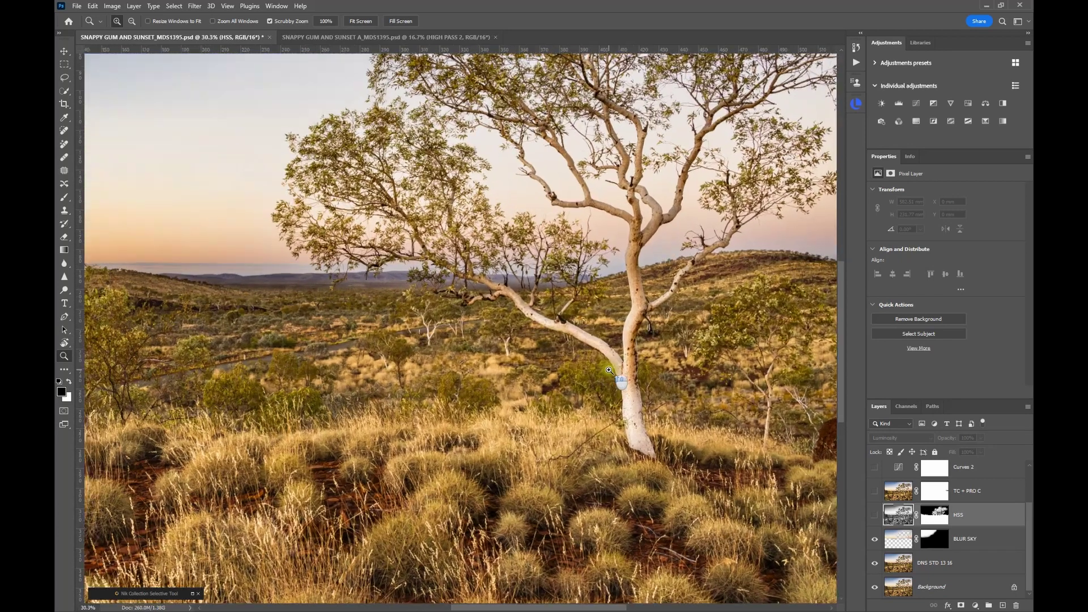
left_click(619, 377)
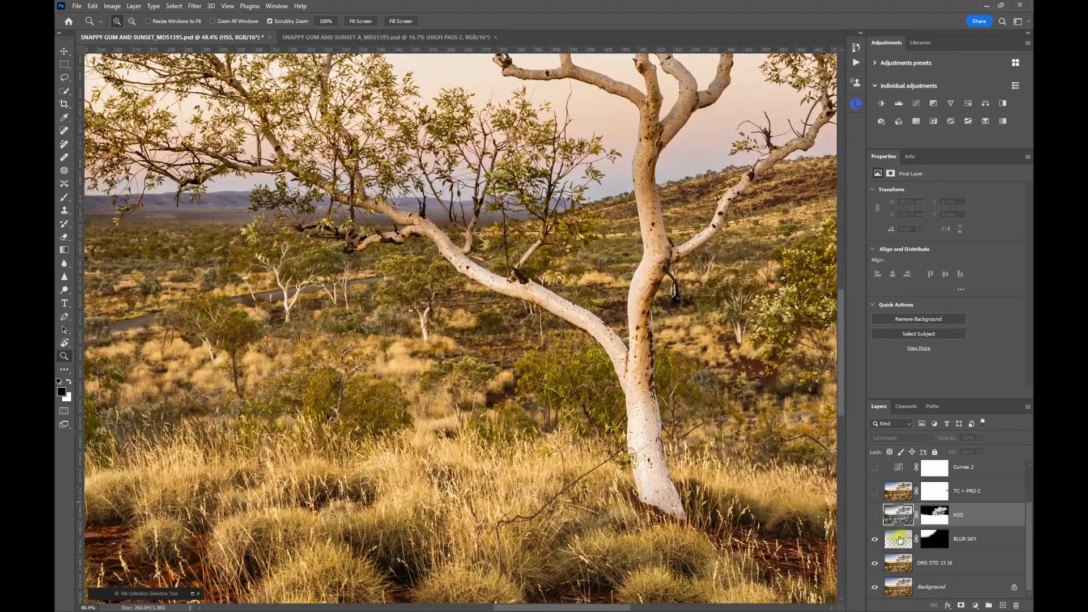
left_click(875, 515)
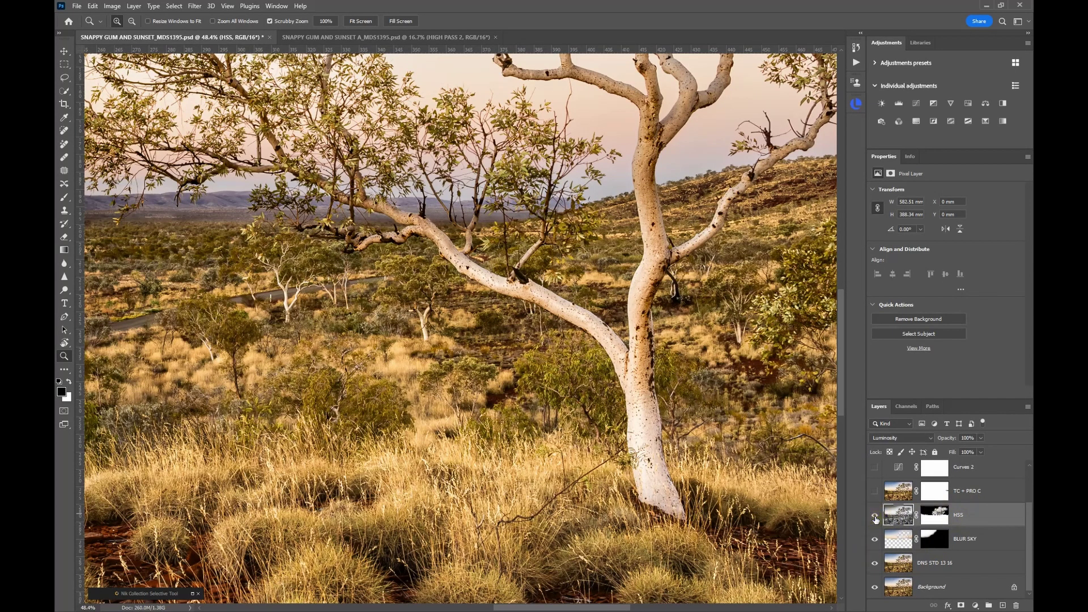
left_click(875, 515)
left_click(875, 515)
Step: Bring the whole photo into view and compare it with the HSS layer hidden and shown
scroll(365, 476, "down", 3)
scroll(346, 478, "down", 3)
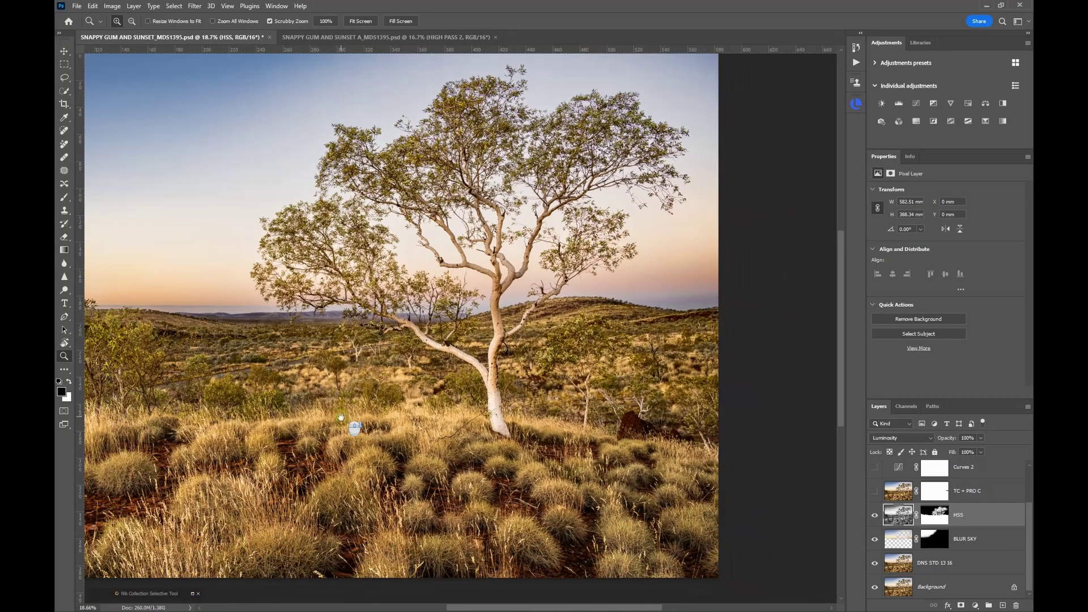
left_click_drag(341, 418, 463, 417)
scroll(430, 417, "down", 1)
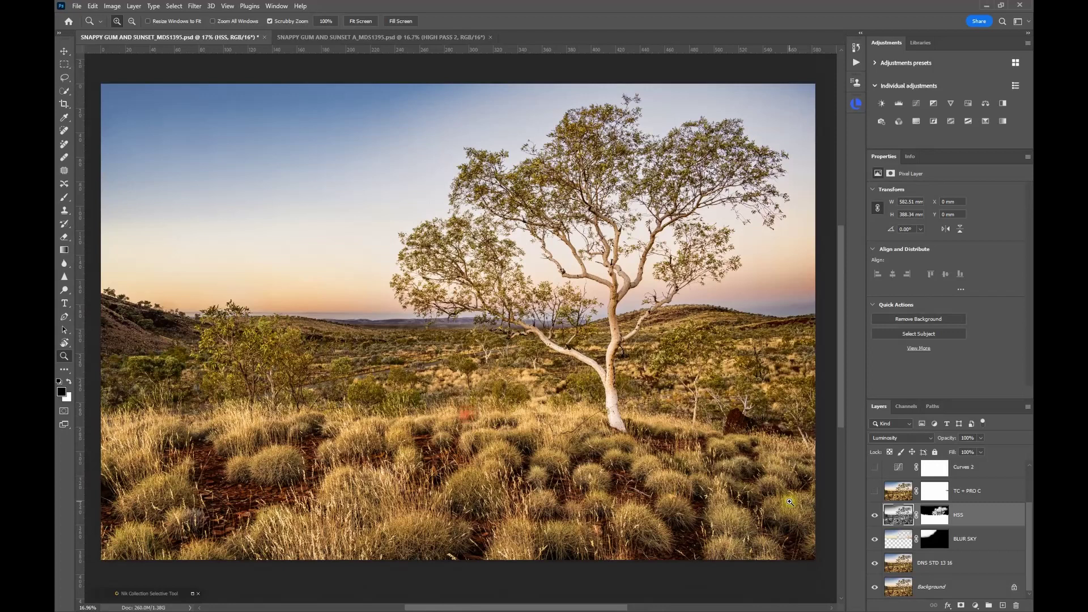
left_click(875, 515)
left_click(875, 515)
Step: Look through the Nik Collection filter list without applying any, and compare the photo with the HSS layer hidden and shown
left_click_drag(145, 588, 799, 77)
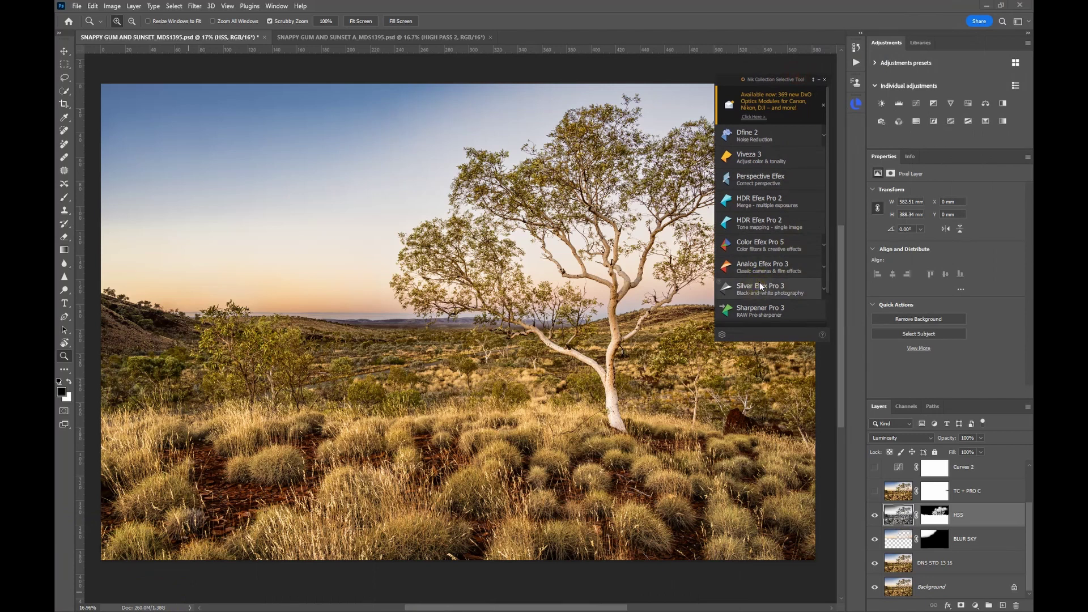
left_click(818, 80)
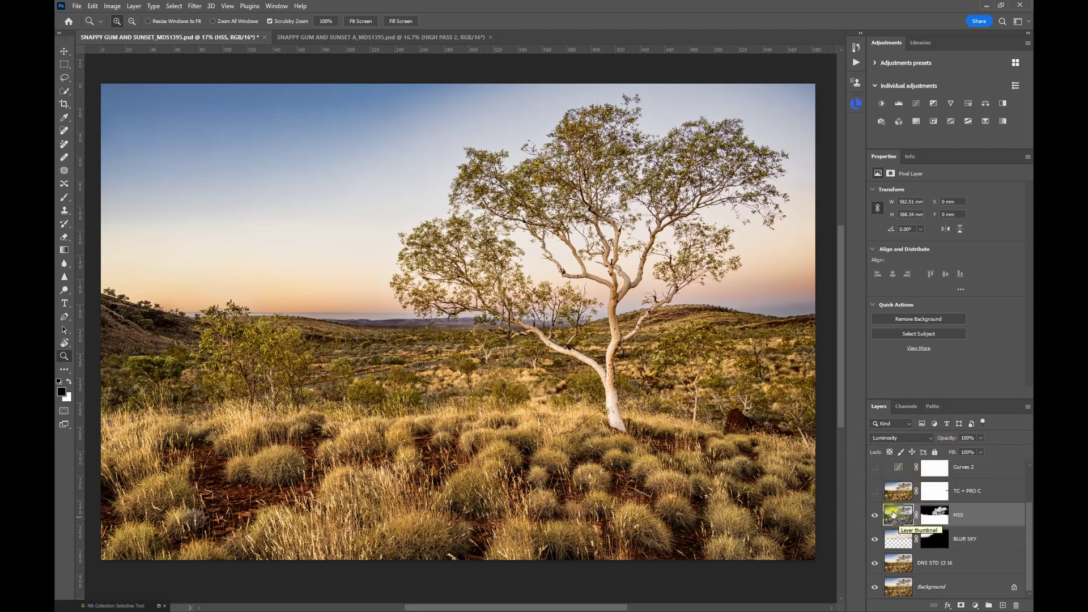
left_click(875, 515)
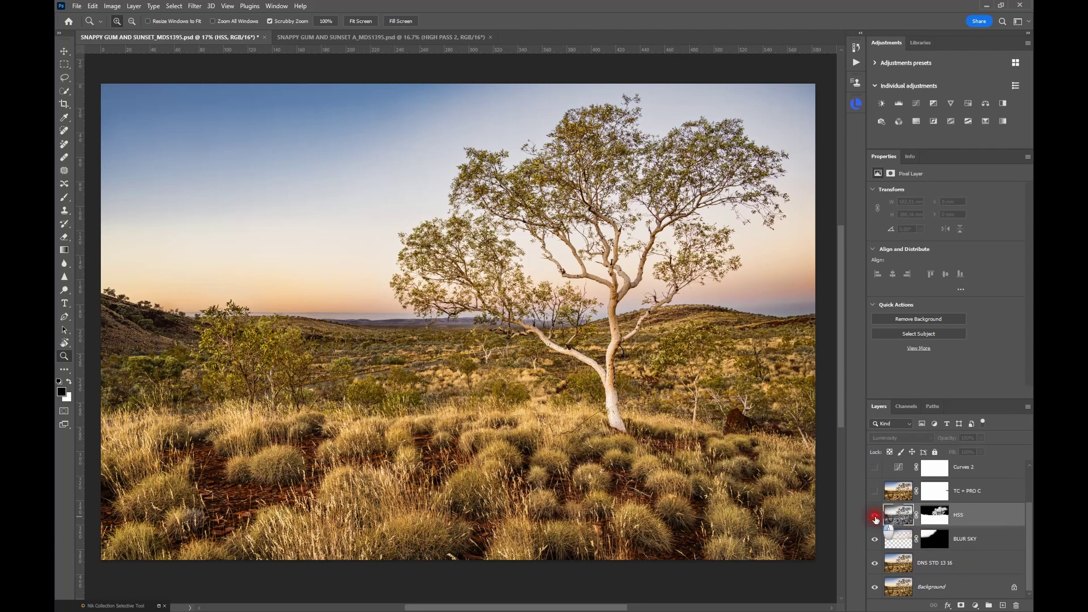
left_click(875, 515)
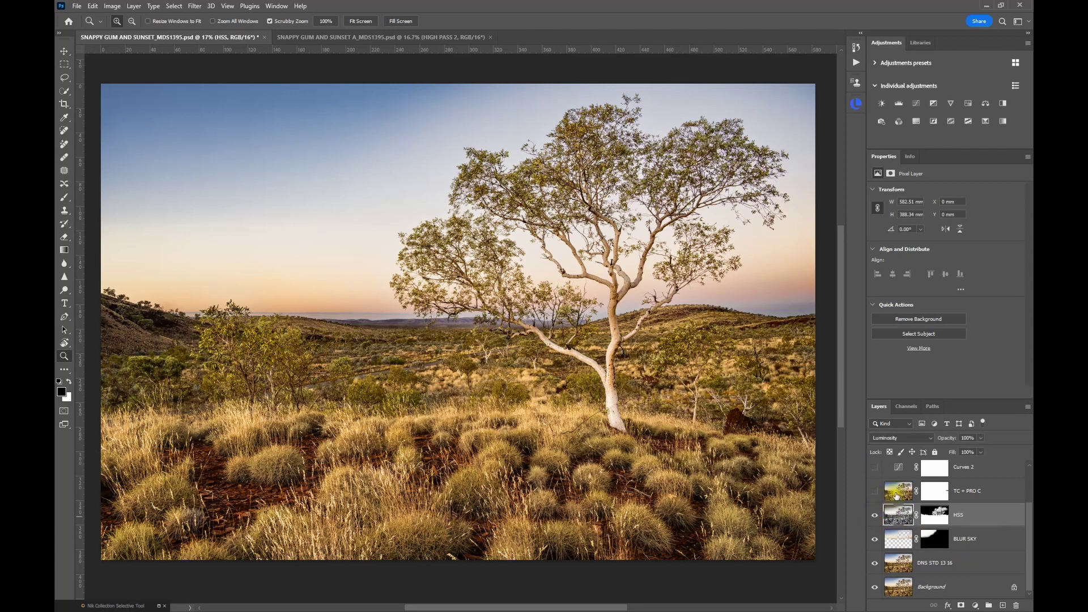
Step: Make the TC + PRO C layer active and visible, and compare the whole photo with and without it
left_click(900, 492)
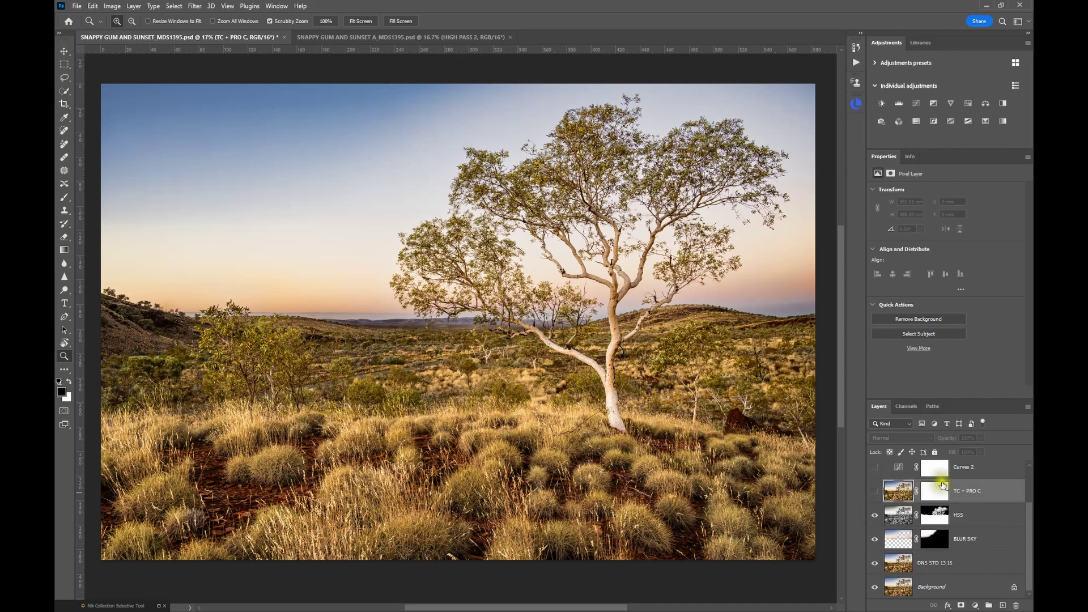
left_click(875, 491)
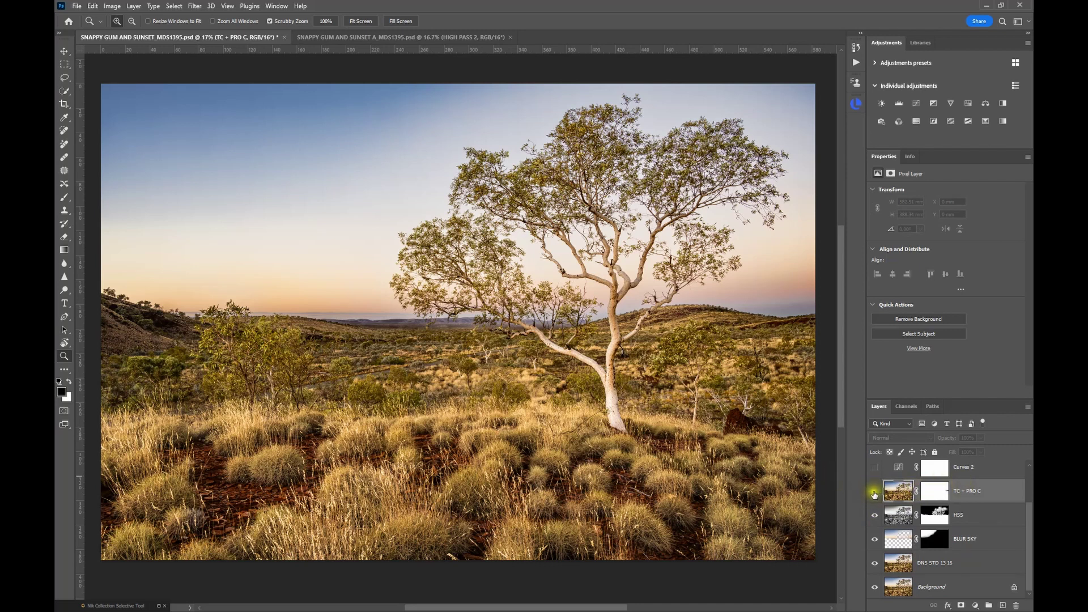
left_click(875, 492)
left_click(875, 491)
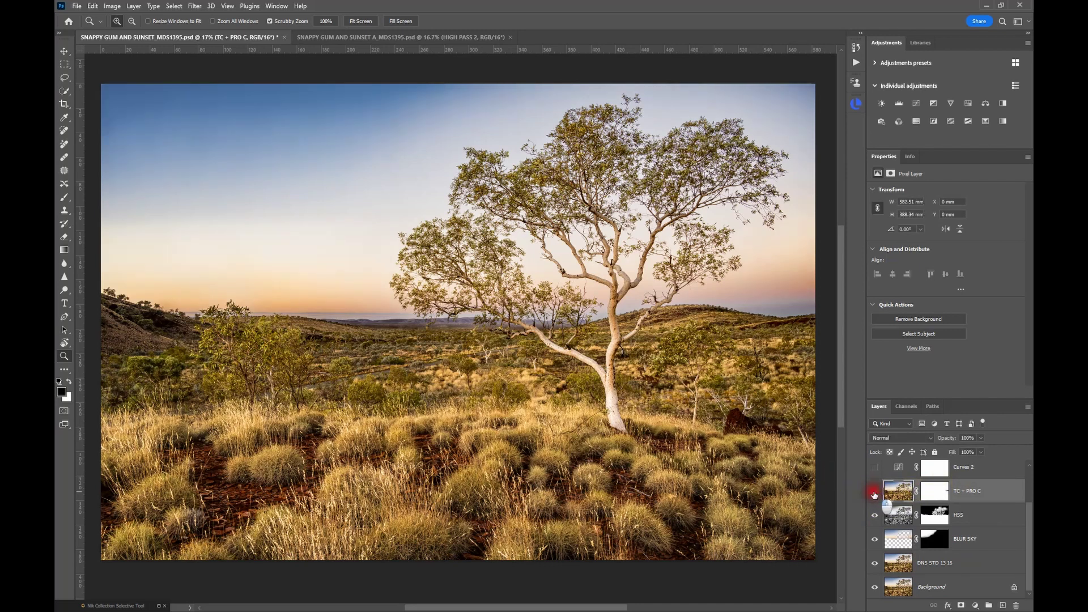
left_click(875, 491)
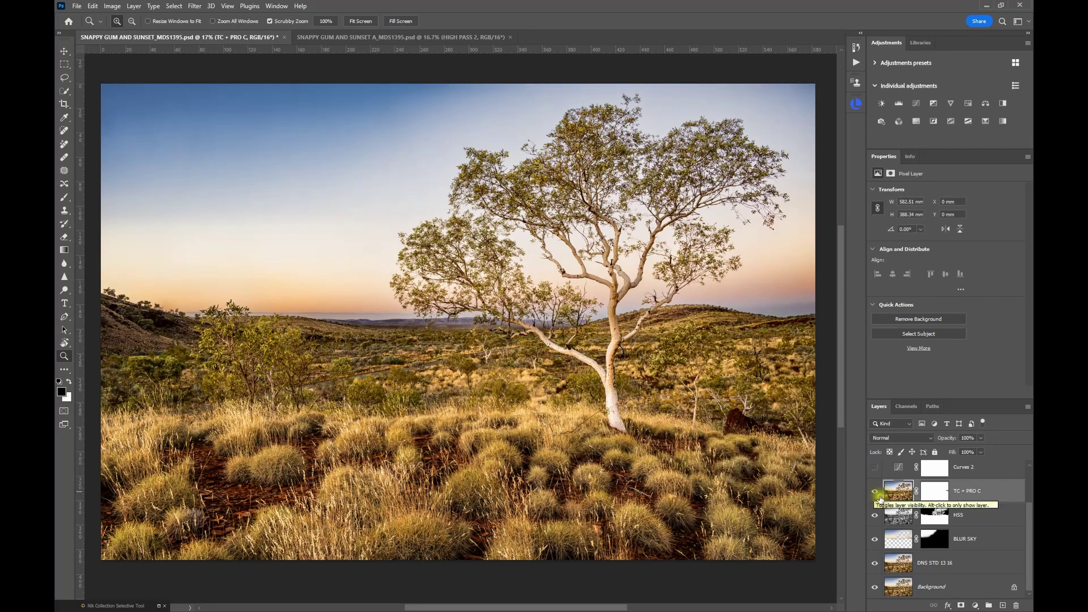
Step: In SNAPPY GUM AND SUNSET A_MDS1395.psd, hide the HIGH PASS 2 layer and stamp all visible layers into a new layer above BLUR SKY
left_click(333, 38)
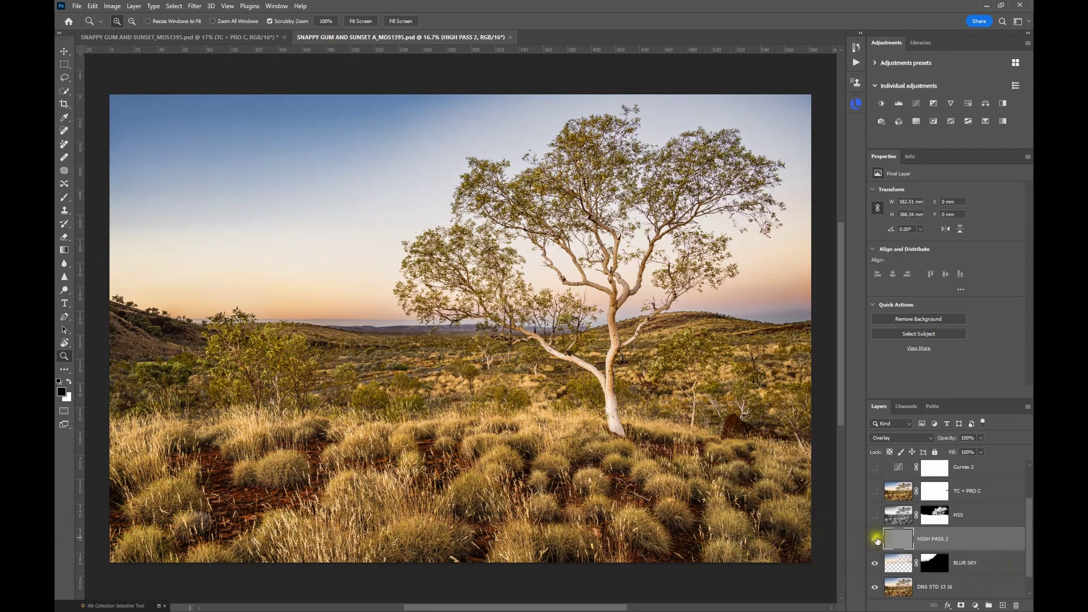
left_click(875, 539)
left_click(982, 567)
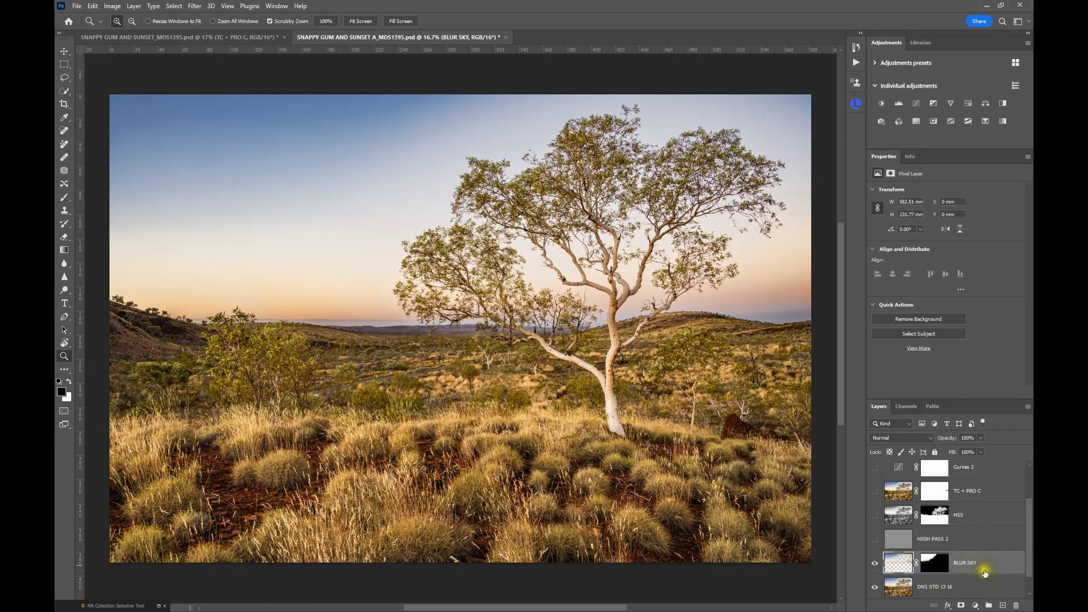
scroll(958, 558, "down", 1)
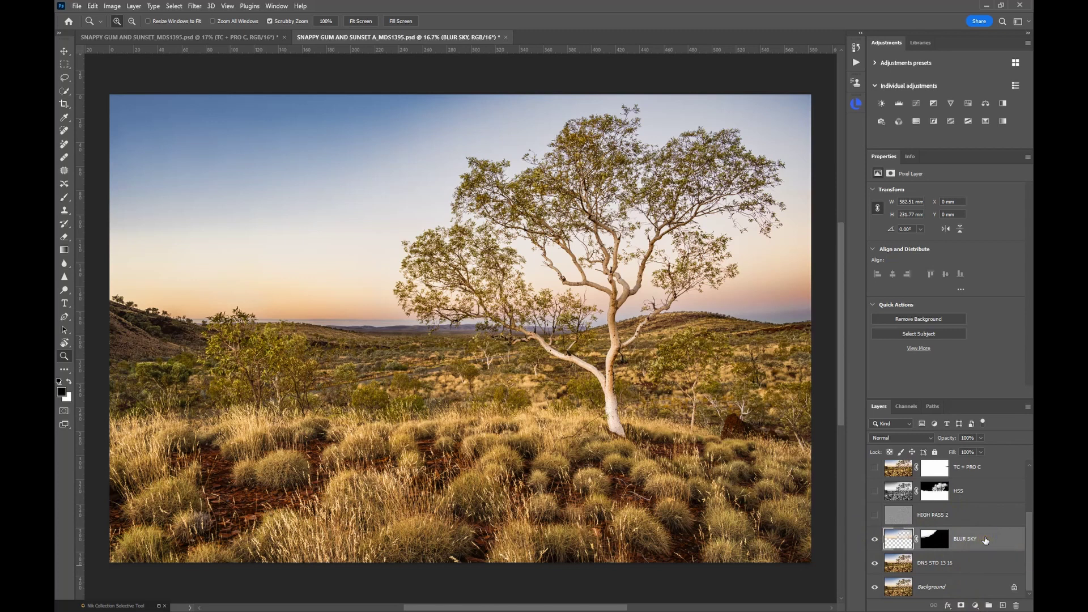
key("ctrl+alt+shift+e")
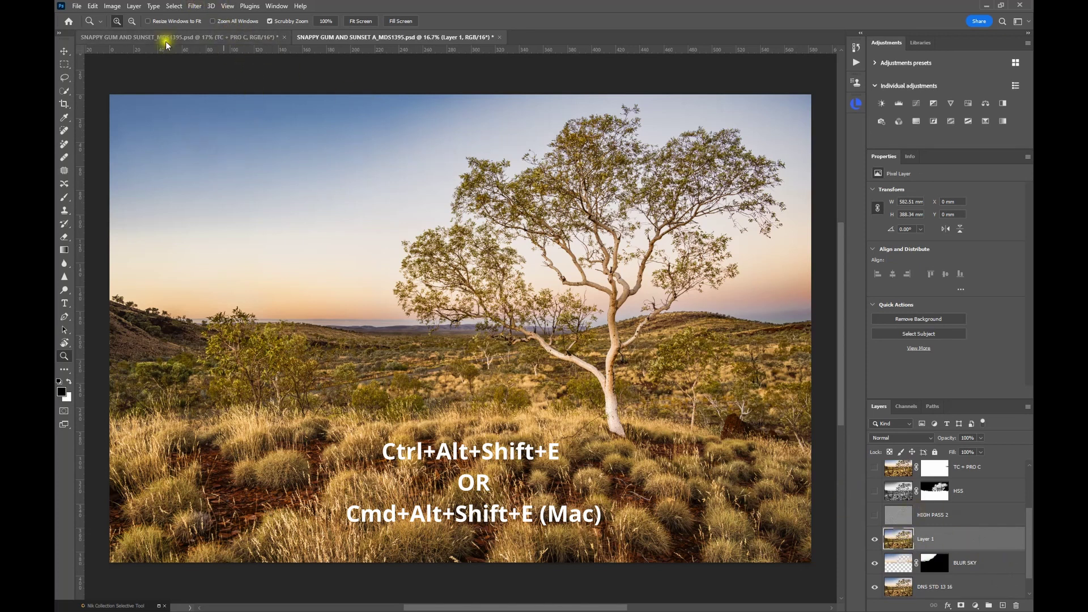
Step: Apply a High Pass filter with a radius of 3.0 pixels to the stamped layer
left_click(195, 6)
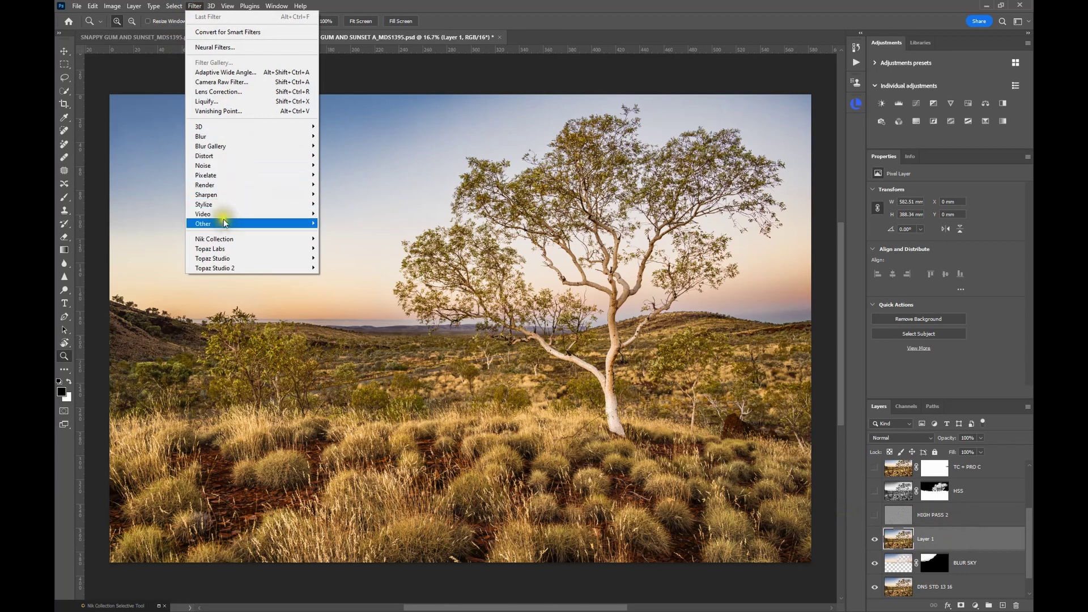
mouse_move(221, 223)
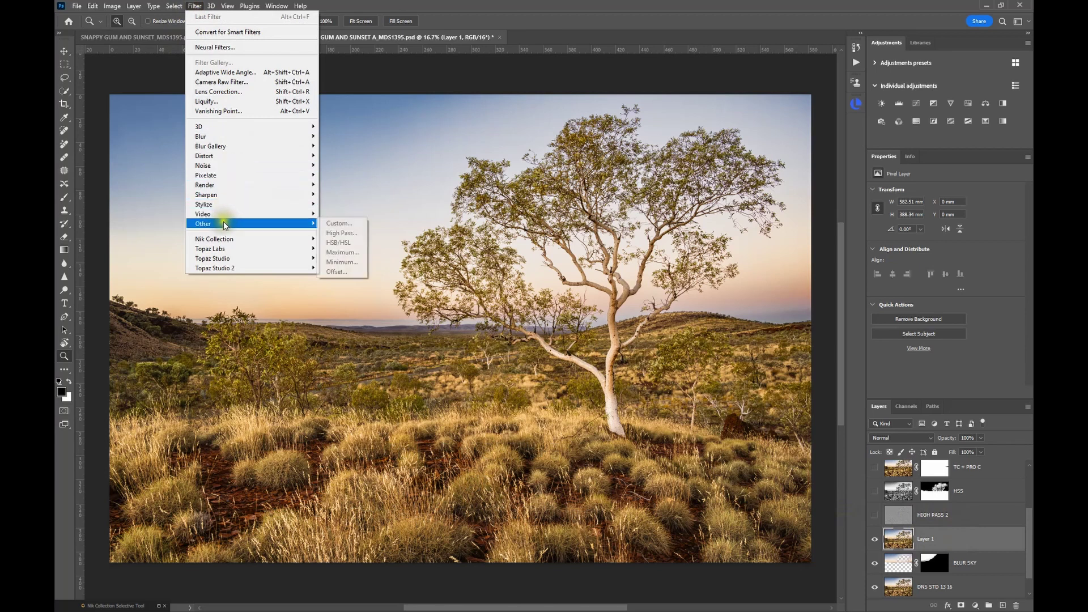
left_click(341, 233)
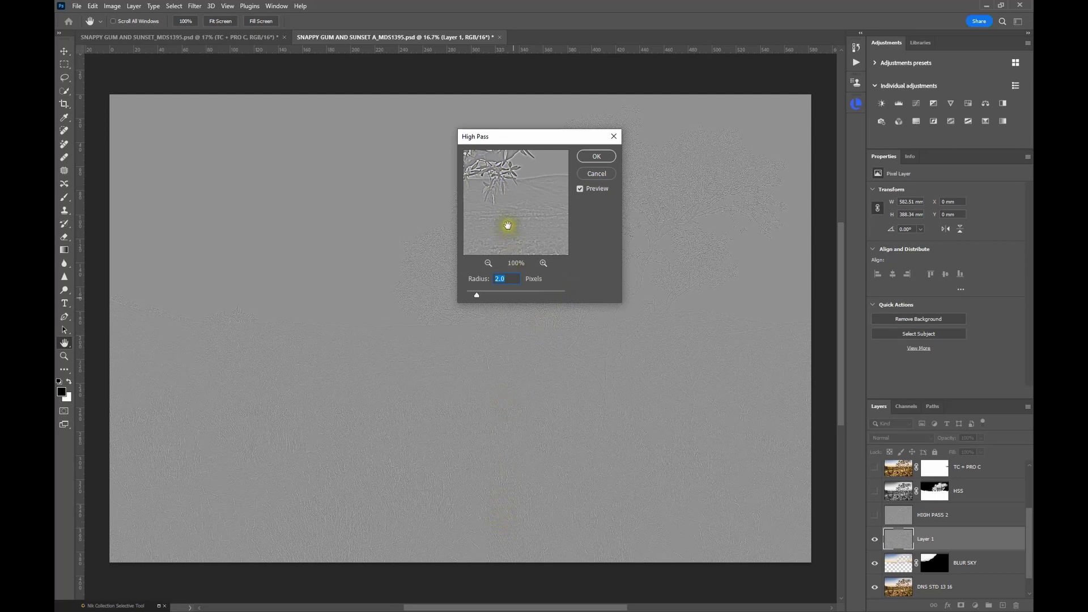
left_click_drag(484, 294, 482, 298)
left_click(491, 295)
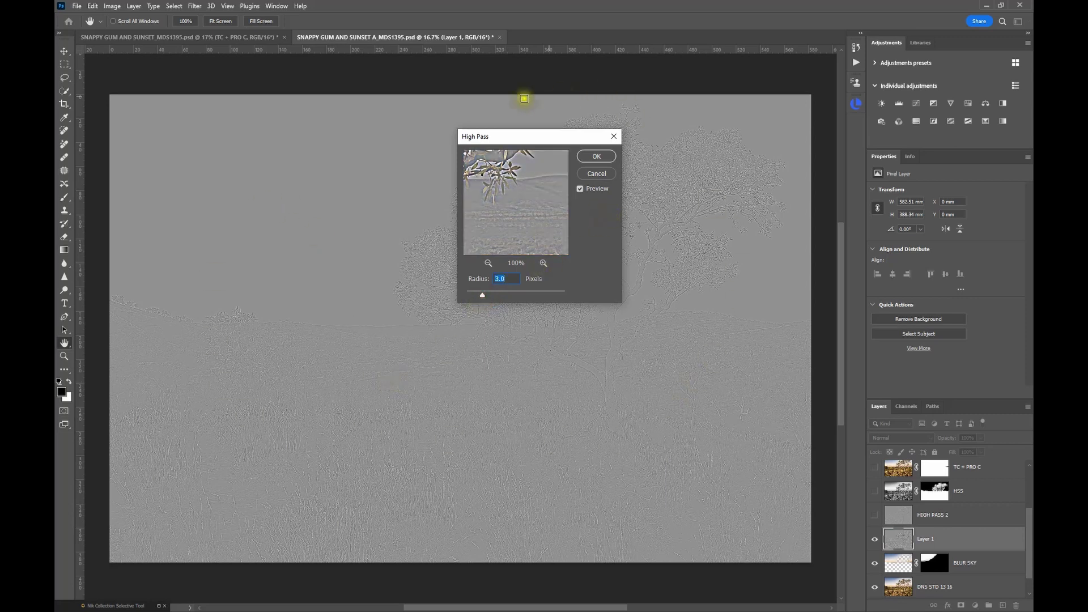
left_click(595, 155)
key("z")
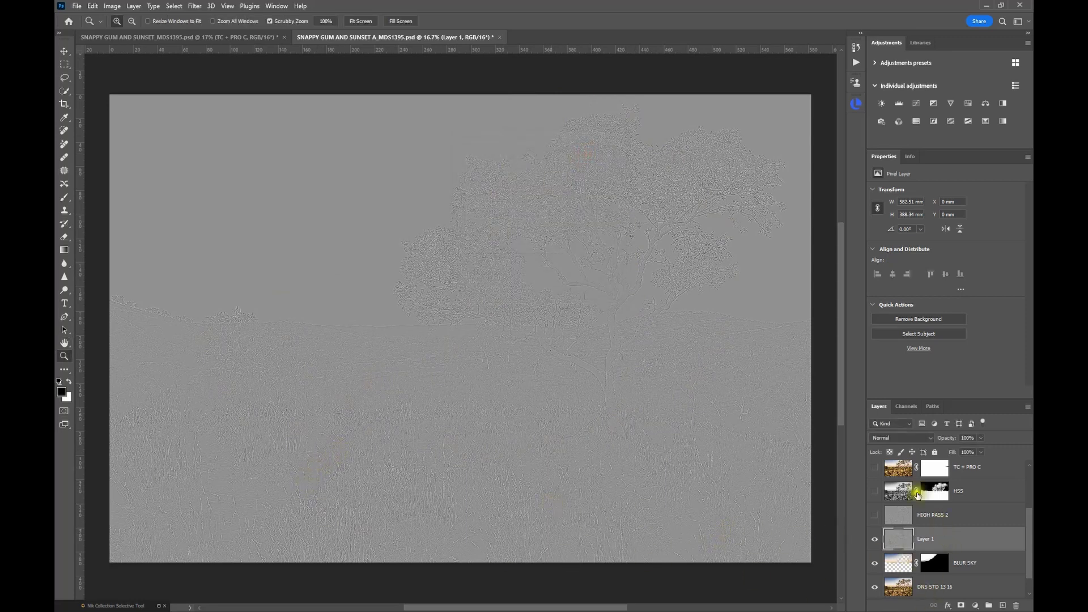
Step: Set the high-pass layer's blend mode to Overlay and compare the photo with the layer hidden and shown
left_click(893, 440)
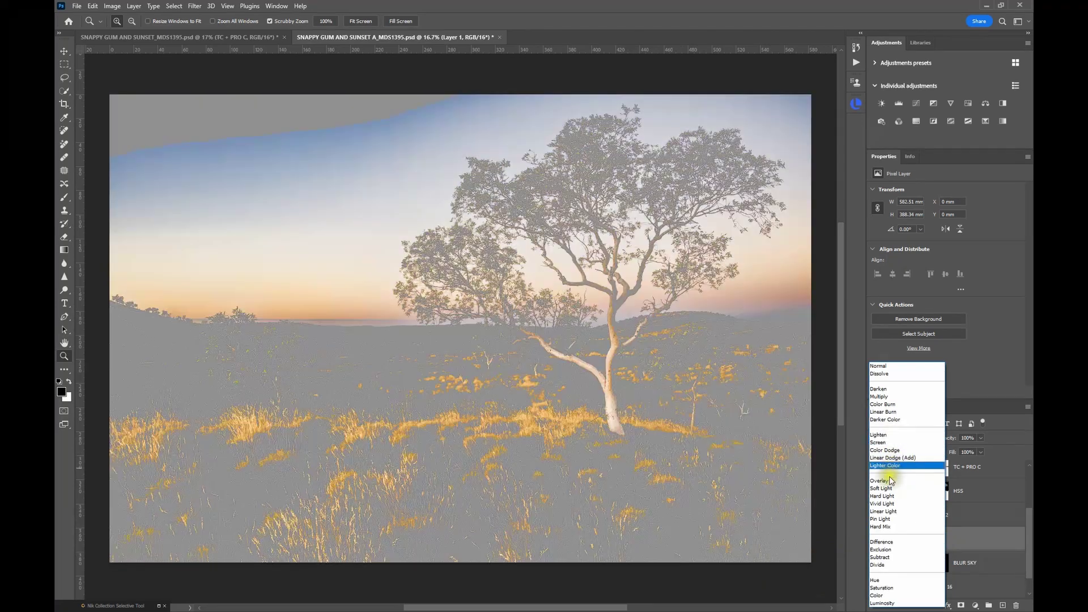
left_click(887, 480)
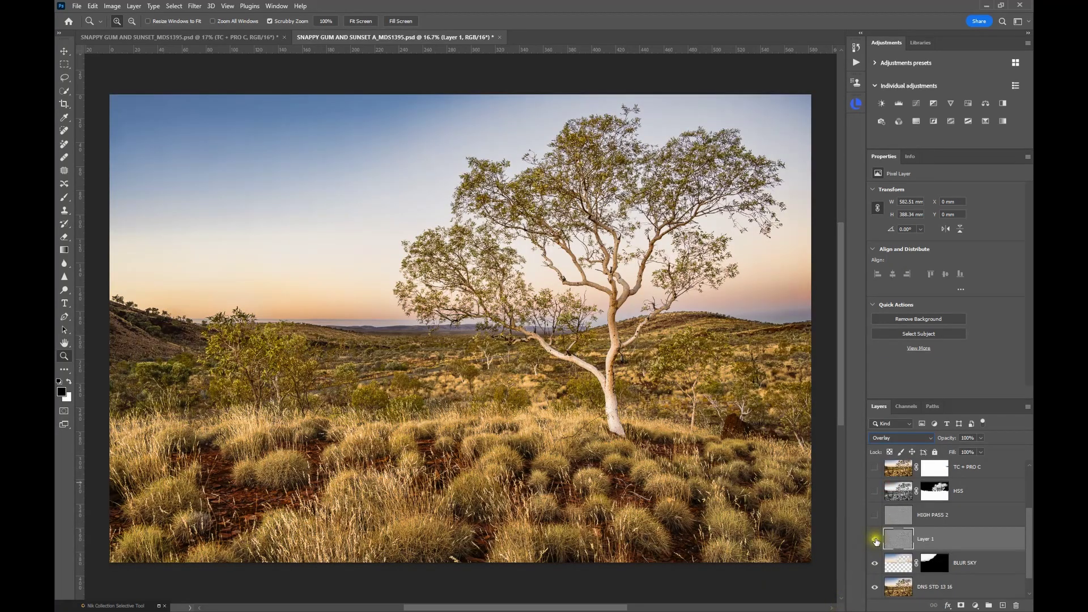
left_click(875, 539)
left_click(874, 540)
Step: Compare the grass and tree at about 42% with the high-pass layer hidden and shown, and bring the whole photo back into view
left_click_drag(442, 453, 476, 437)
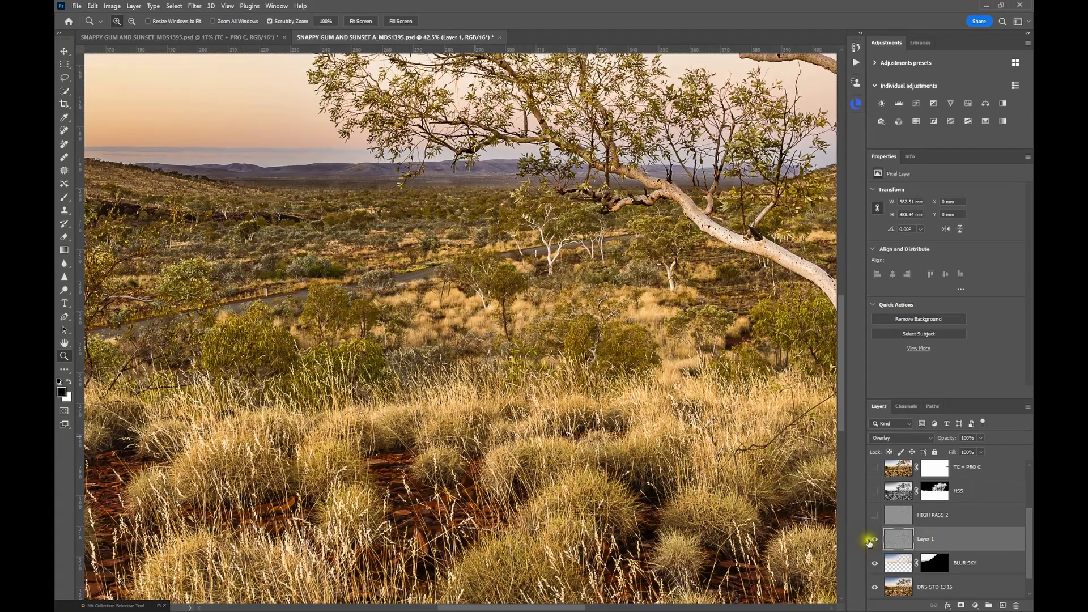
left_click(874, 540)
left_click(874, 540)
left_click_drag(501, 274, 407, 251)
left_click_drag(452, 335, 444, 369)
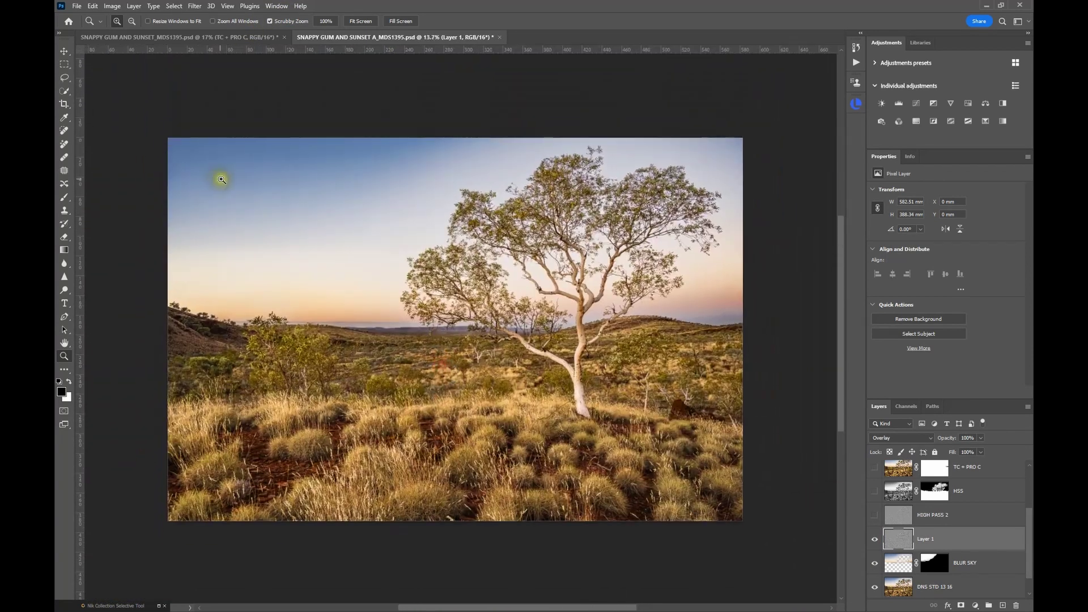
Step: Compare the layer stacks of the two open photo documents, examining where the high-pass layers sit relative to HSS
left_click(174, 39)
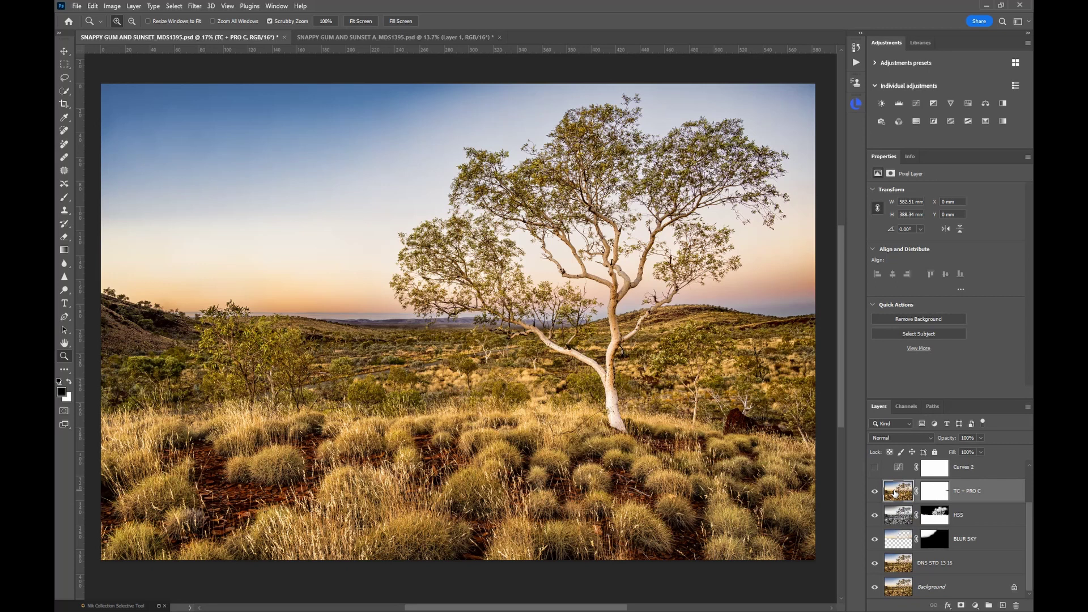
left_click(377, 38)
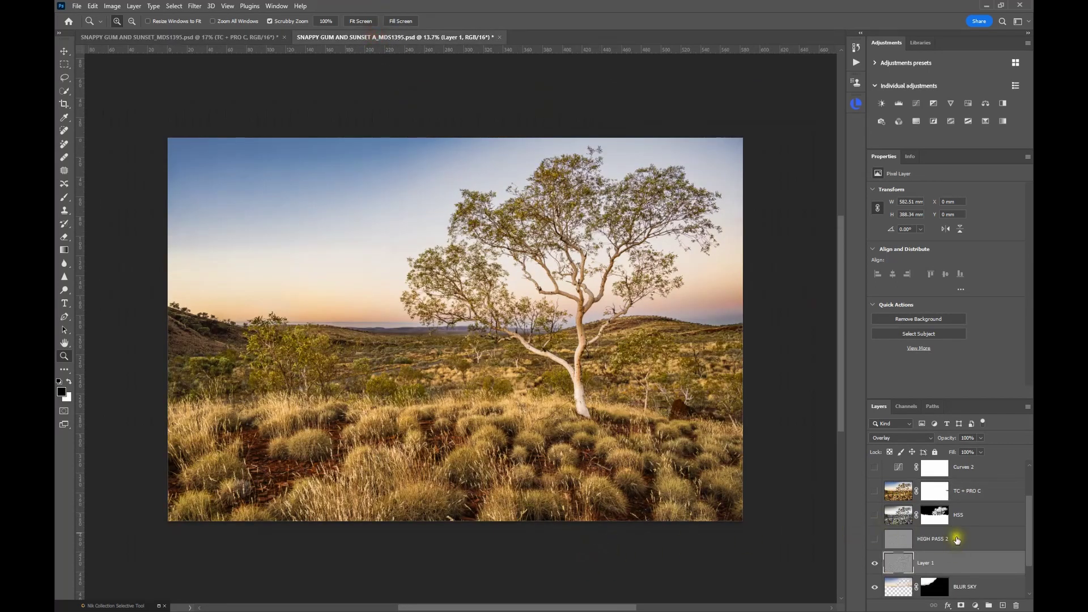
left_click(904, 522)
left_click(903, 523)
left_click(902, 518)
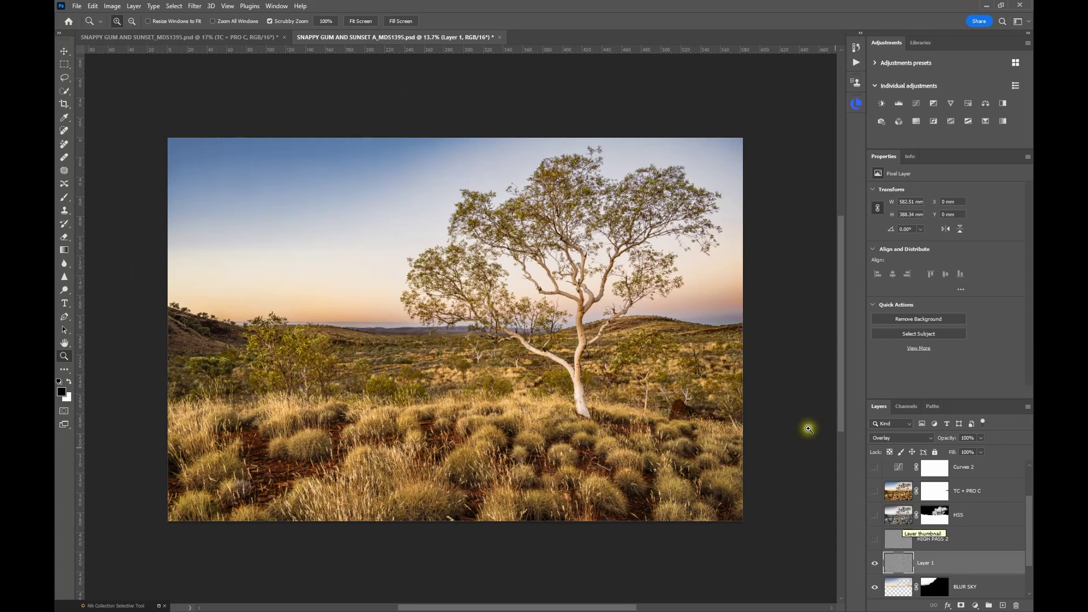
Step: Return to SNAPPY GUM AND SUNSET_MDS1395.psd and compare the photo with the TC + PRO C and HSS layers hidden and shown
left_click(216, 40)
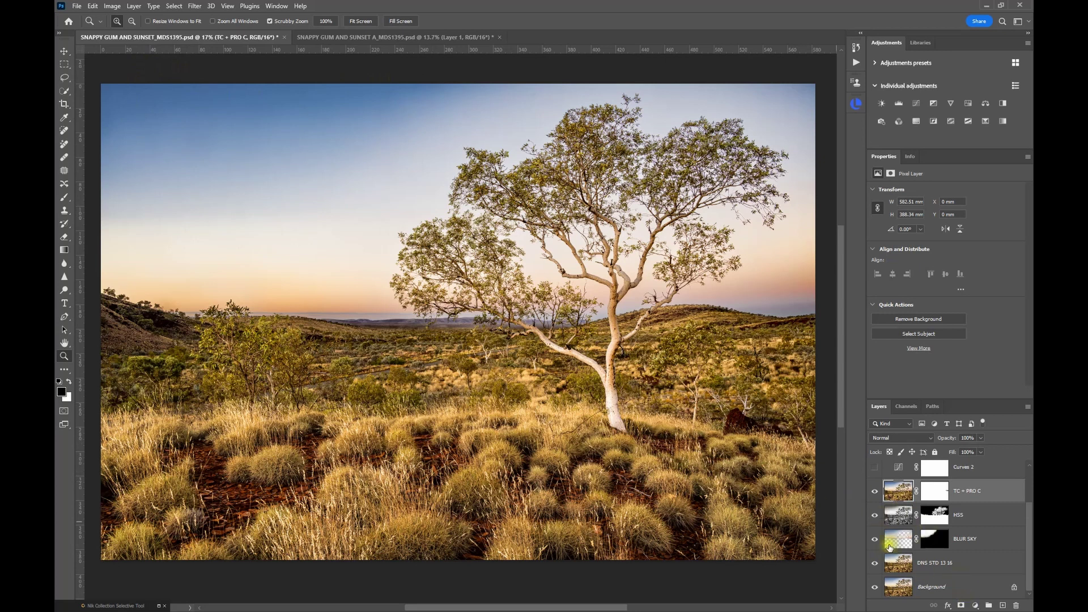
left_click(874, 491)
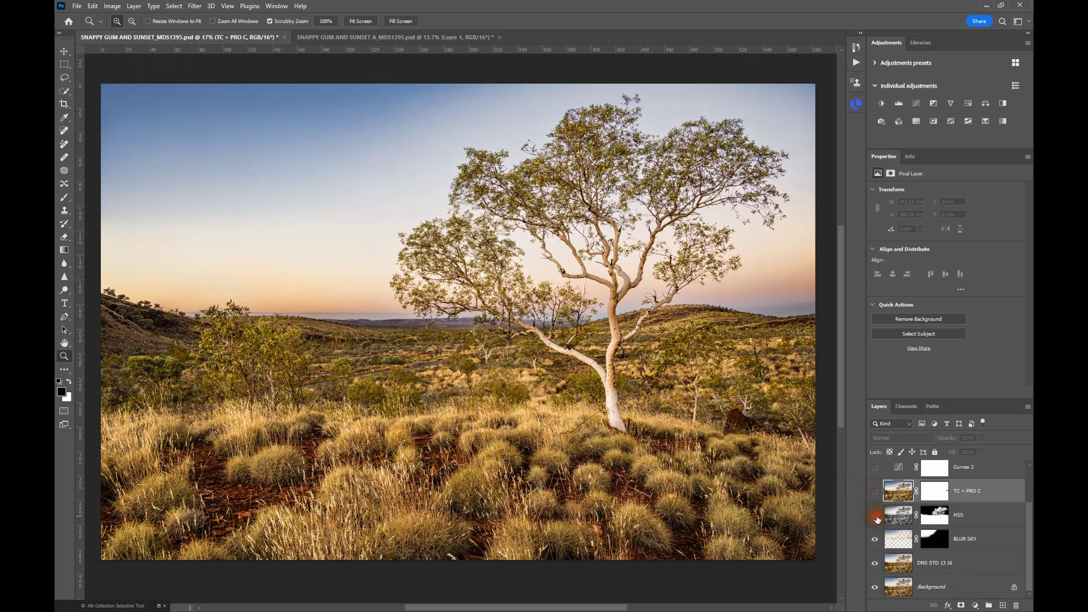
left_click(874, 515)
left_click(875, 491)
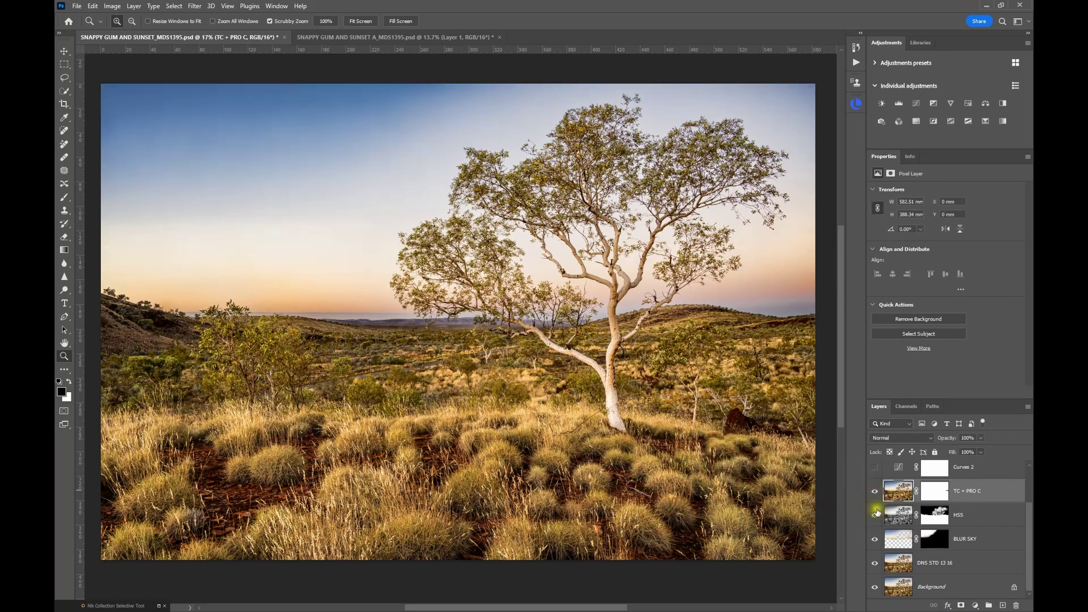
Step: Make the Curves 2 layer active and visible, compare the photo with and without it, and review its Linear Contrast (RGB) preset
scroll(876, 494, "up", 1)
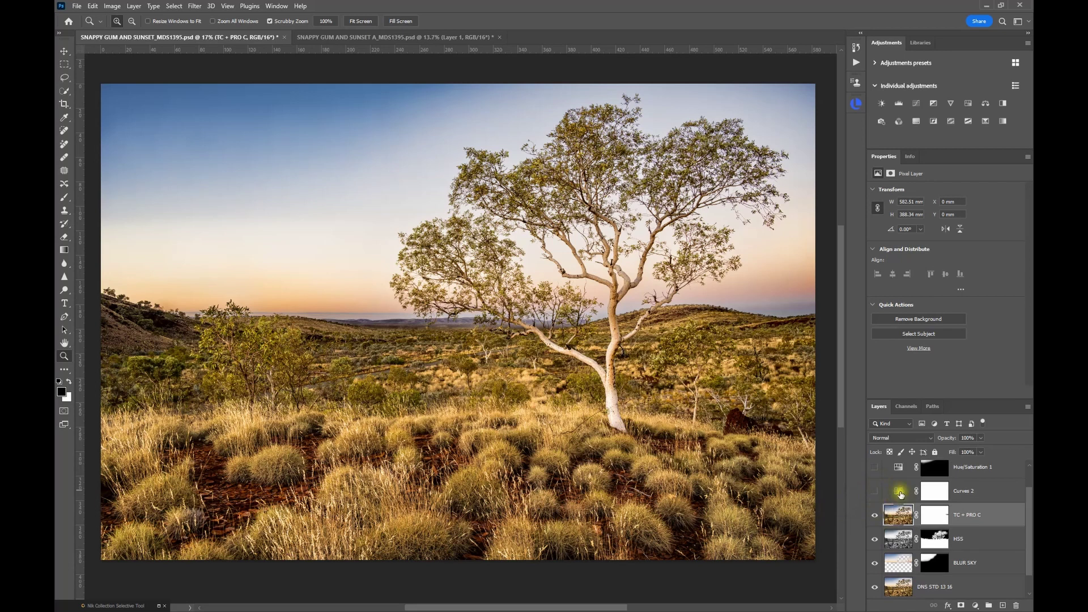
left_click(899, 492)
left_click(875, 492)
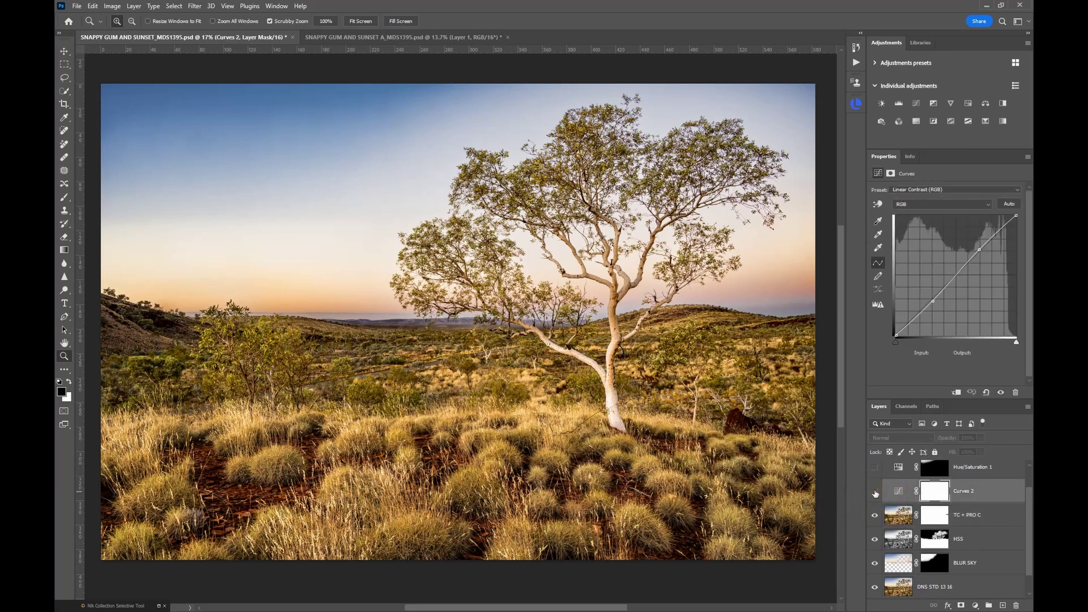
left_click(875, 492)
left_click(899, 492)
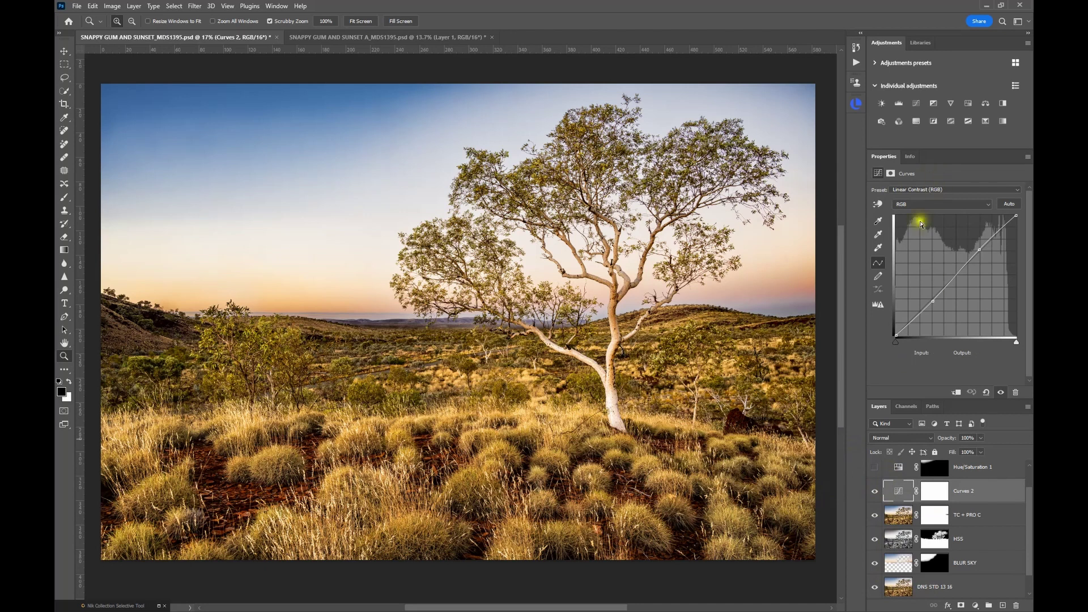
left_click(951, 189)
left_click(951, 189)
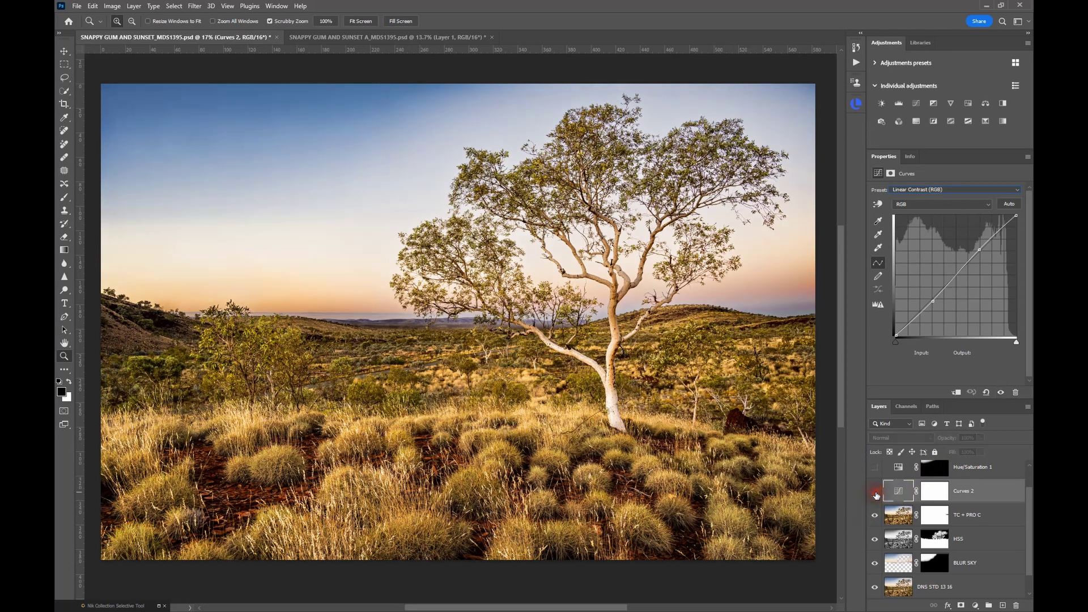
Step: Make the Hue/Saturation 1 layer visible and active, and review its adjustment settings for the Blues range
scroll(876, 495, "up", 1)
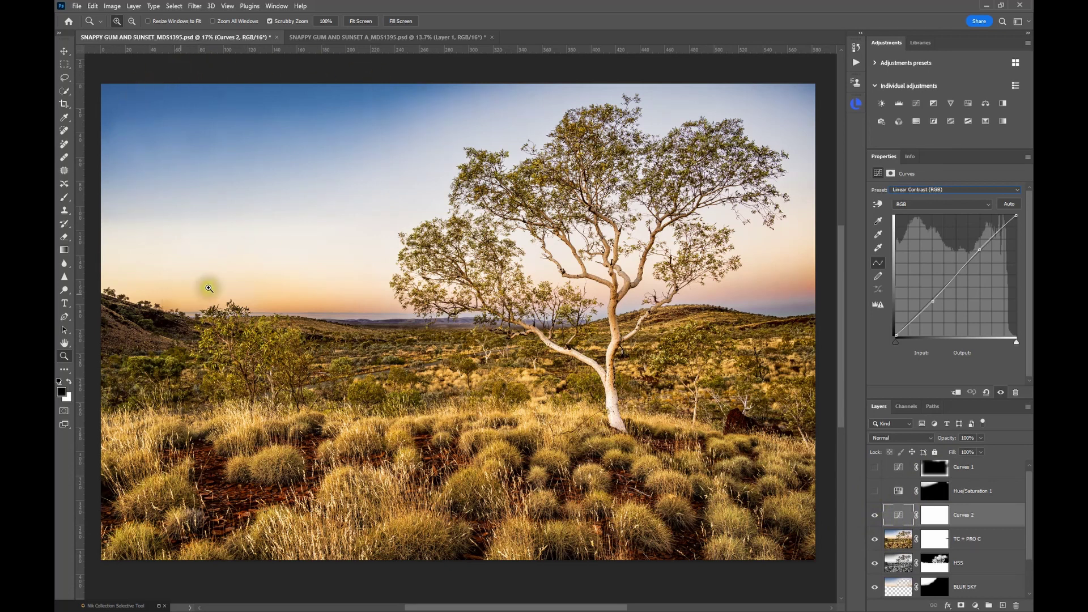
left_click(873, 492)
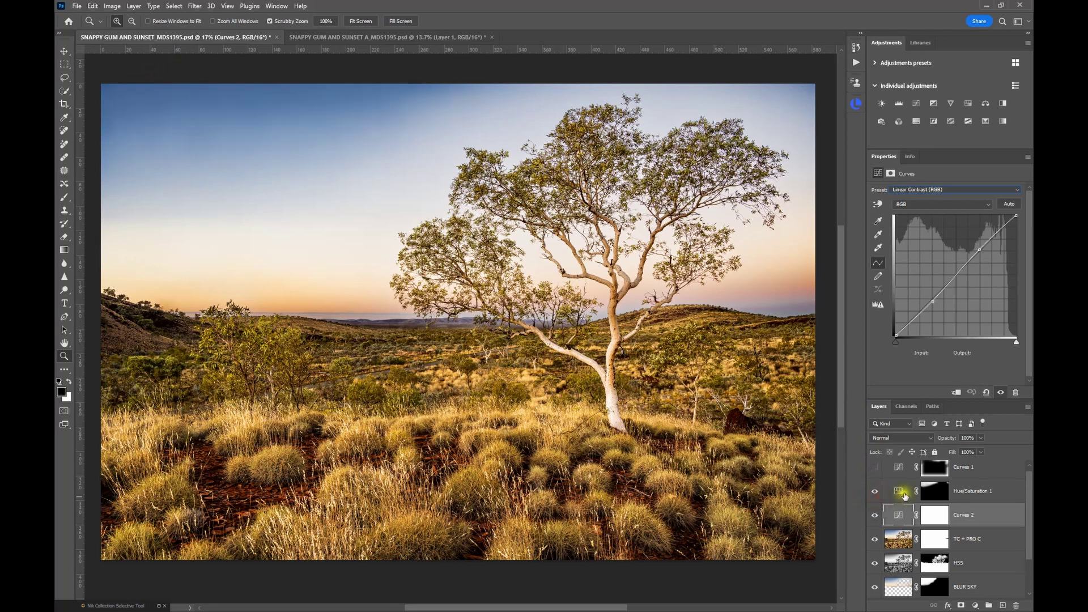
left_click(909, 487)
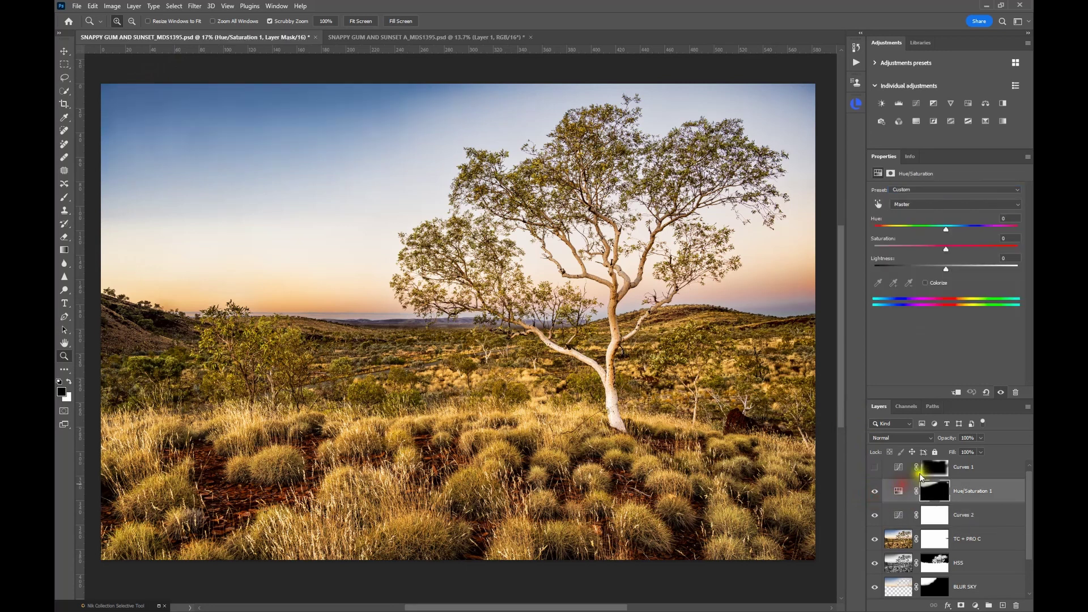
left_click(918, 204)
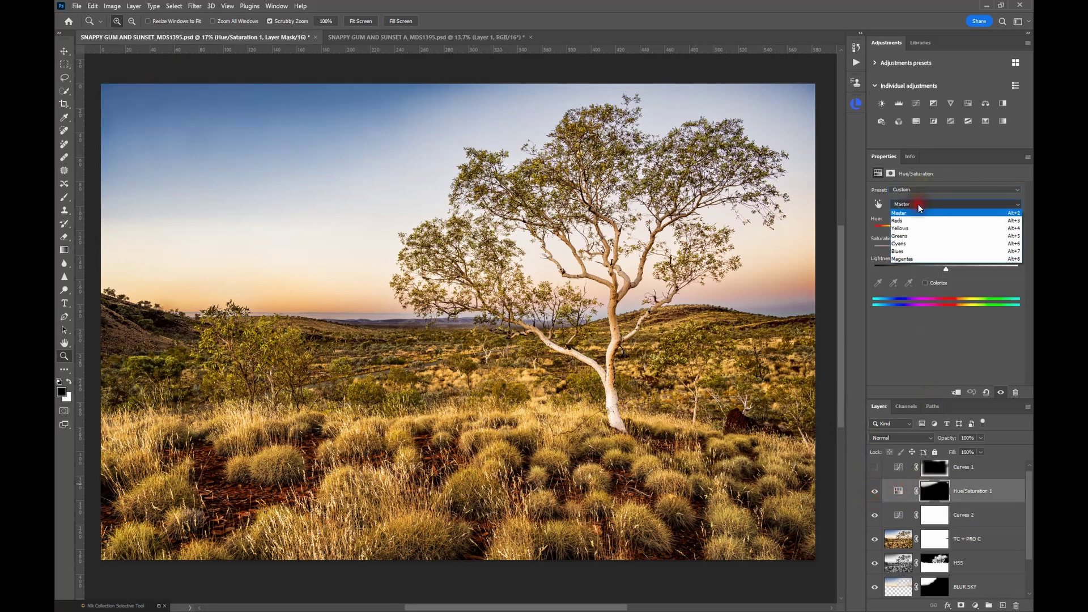
left_click(907, 251)
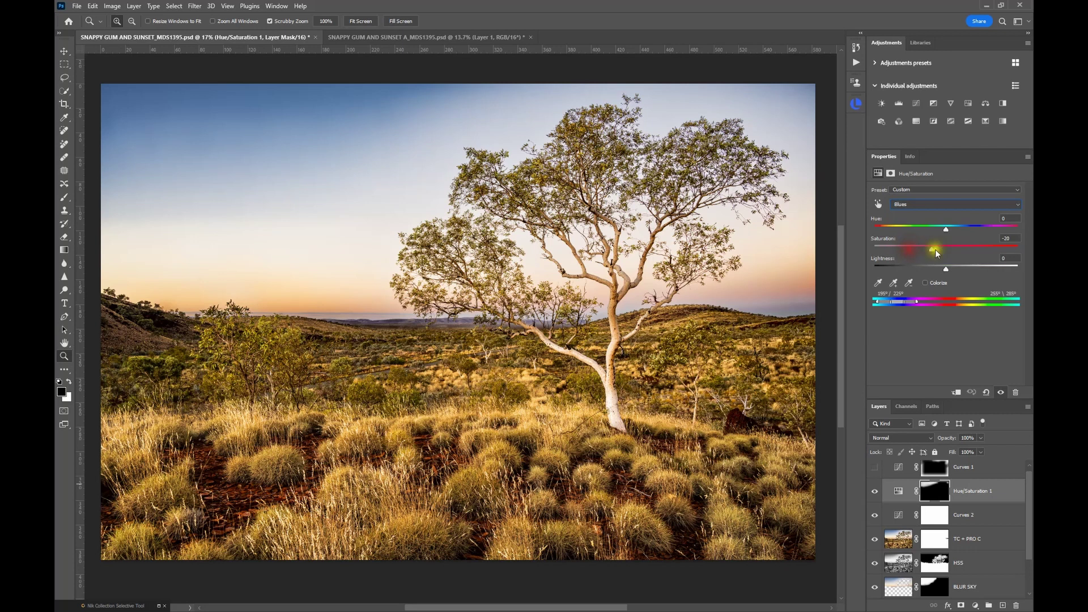
Step: Inspect the Hue/Saturation 1 layer mask on its own, and compare the photo with that layer hidden and shown
left_click(936, 491, "alt")
left_click(936, 491, "alt")
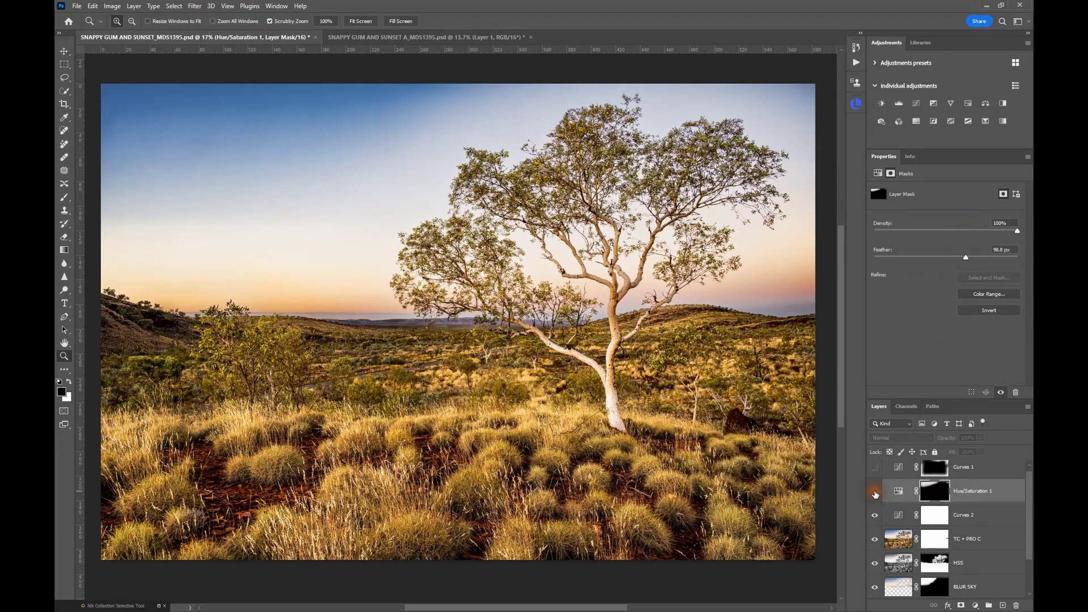
left_click_drag(875, 494, 879, 495)
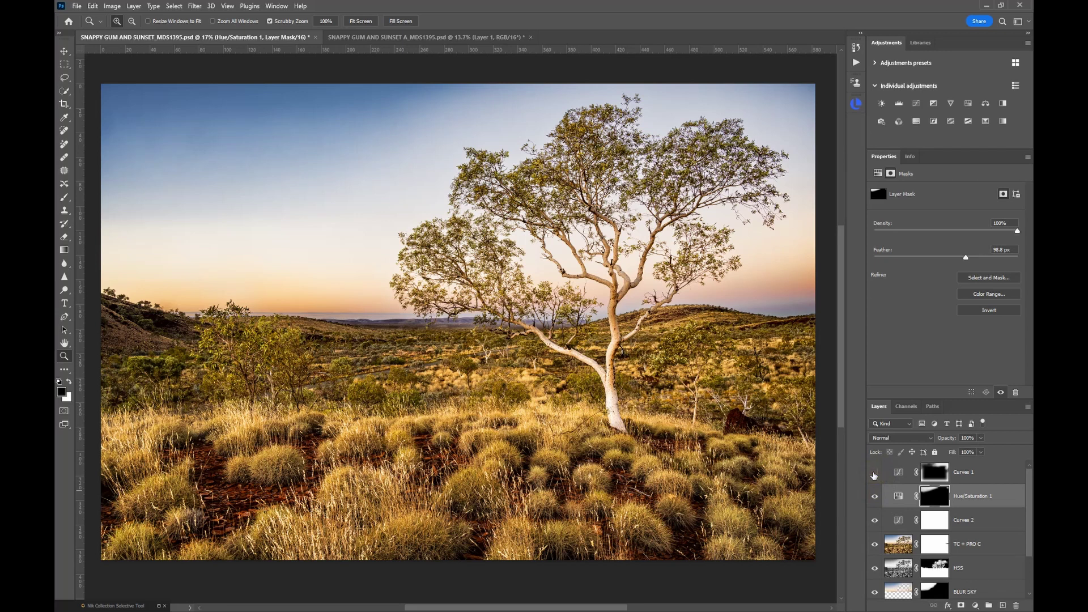
Step: Make the Curves 1 layer visible and compare the photo with and without its edge darkening
left_click(874, 474)
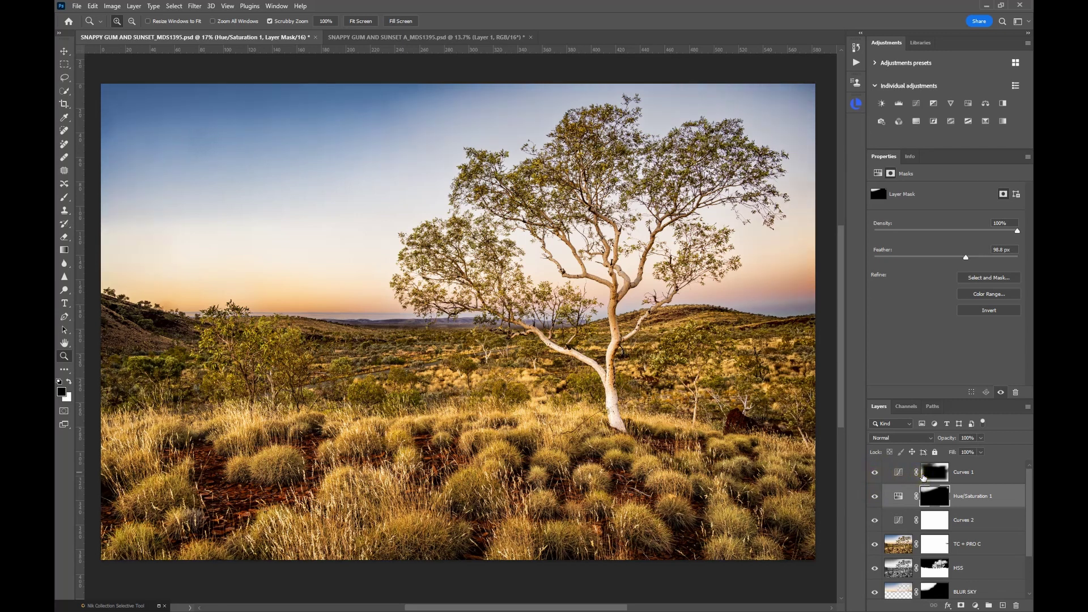
left_click(874, 474)
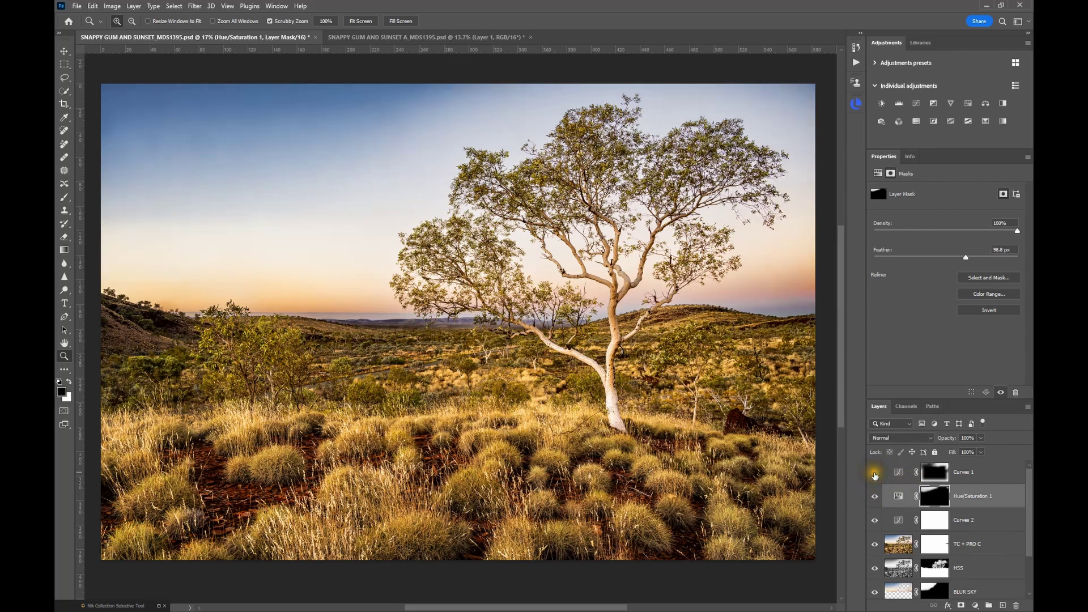
left_click(875, 475)
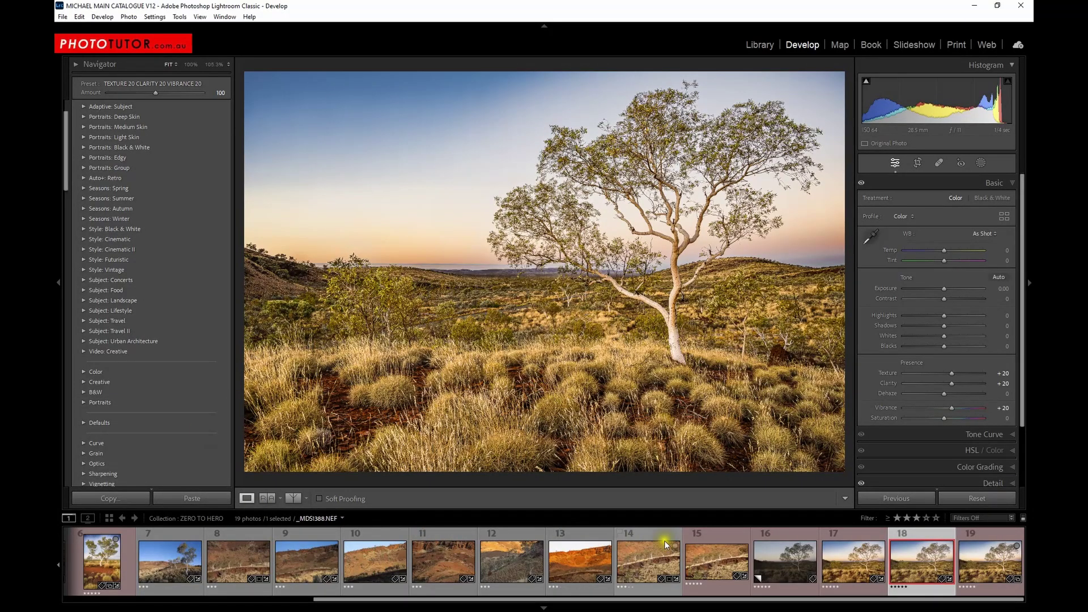
Step: Switch to Lightroom Classic and view the unedited virtual copy _MDS1395.NEF / Copy 1 of the tree photo in full screen
left_click(785, 561)
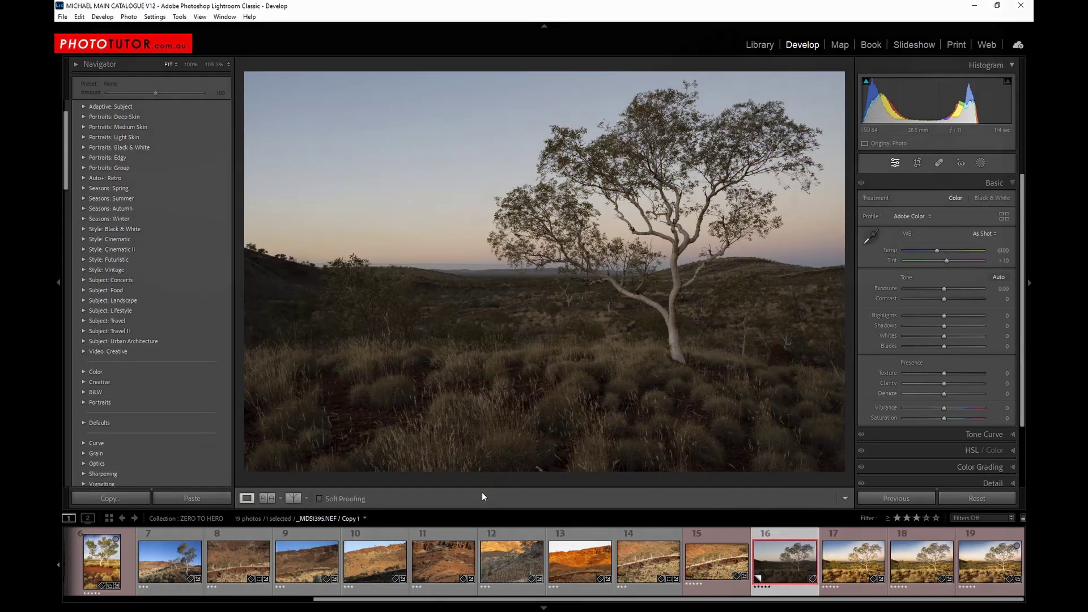
key("f")
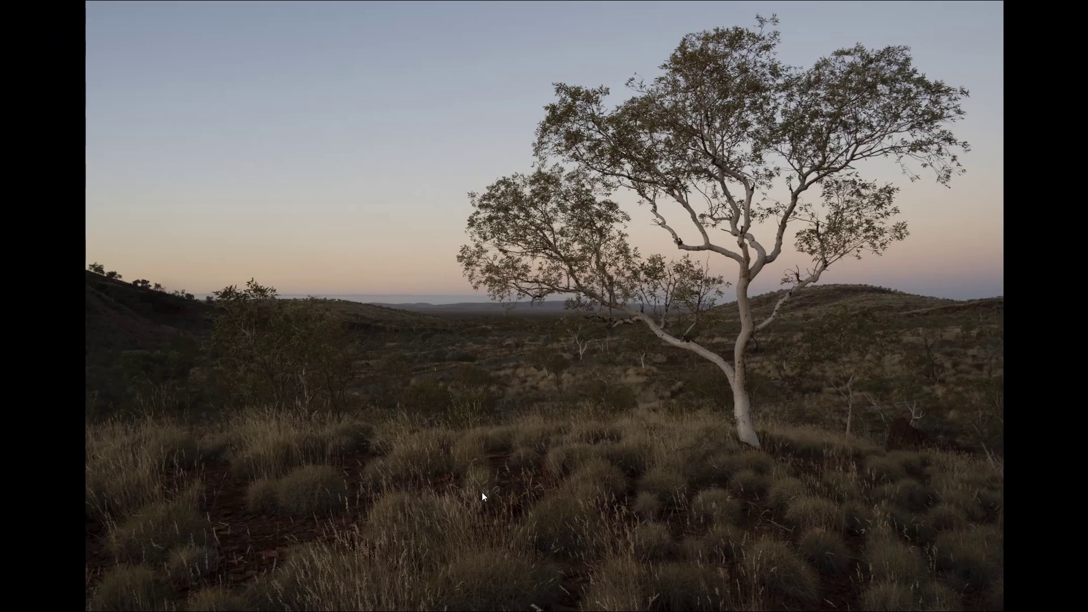
left_click(482, 493)
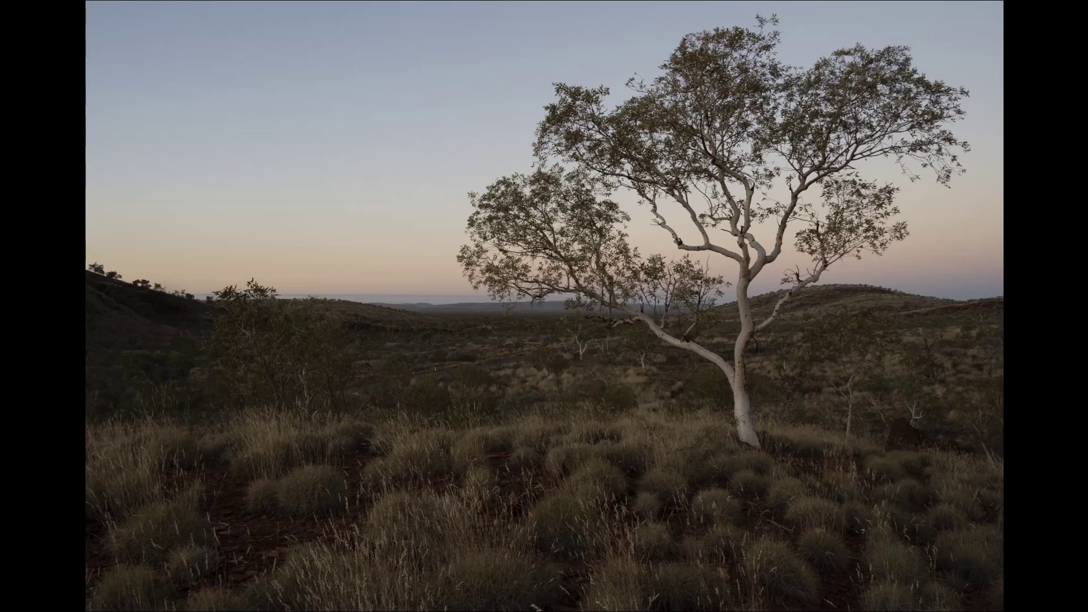